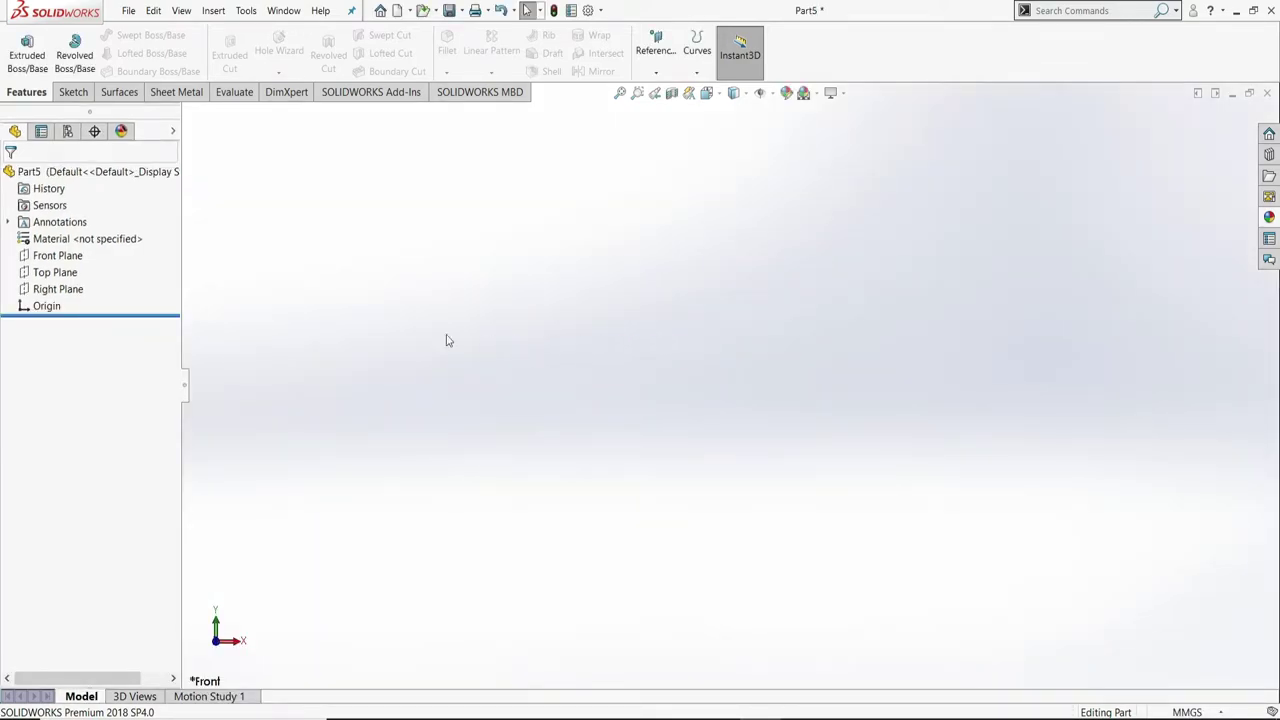
# - Select Front Plane in the FeatureManager tree of the new part, Part5
pyautogui.click(72, 259)
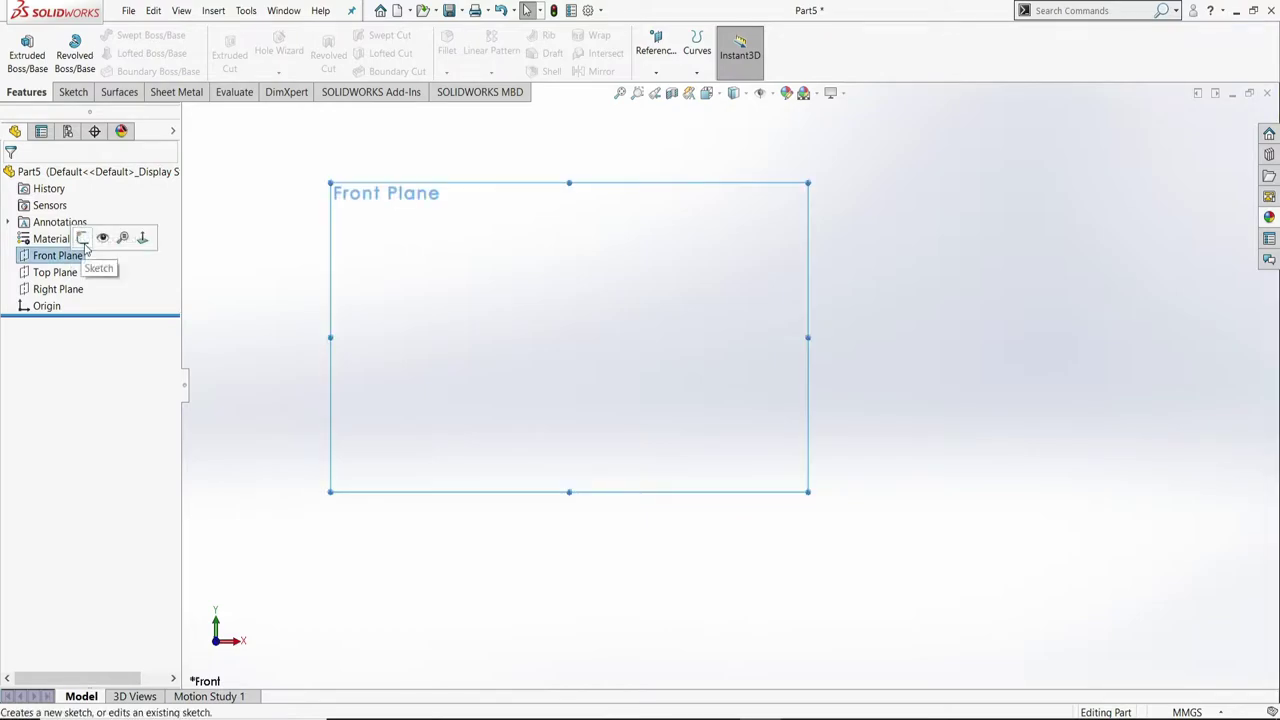
# - Start a sketch on the Front Plane and draw the base line leftward from the origin
pyautogui.click(83, 241)
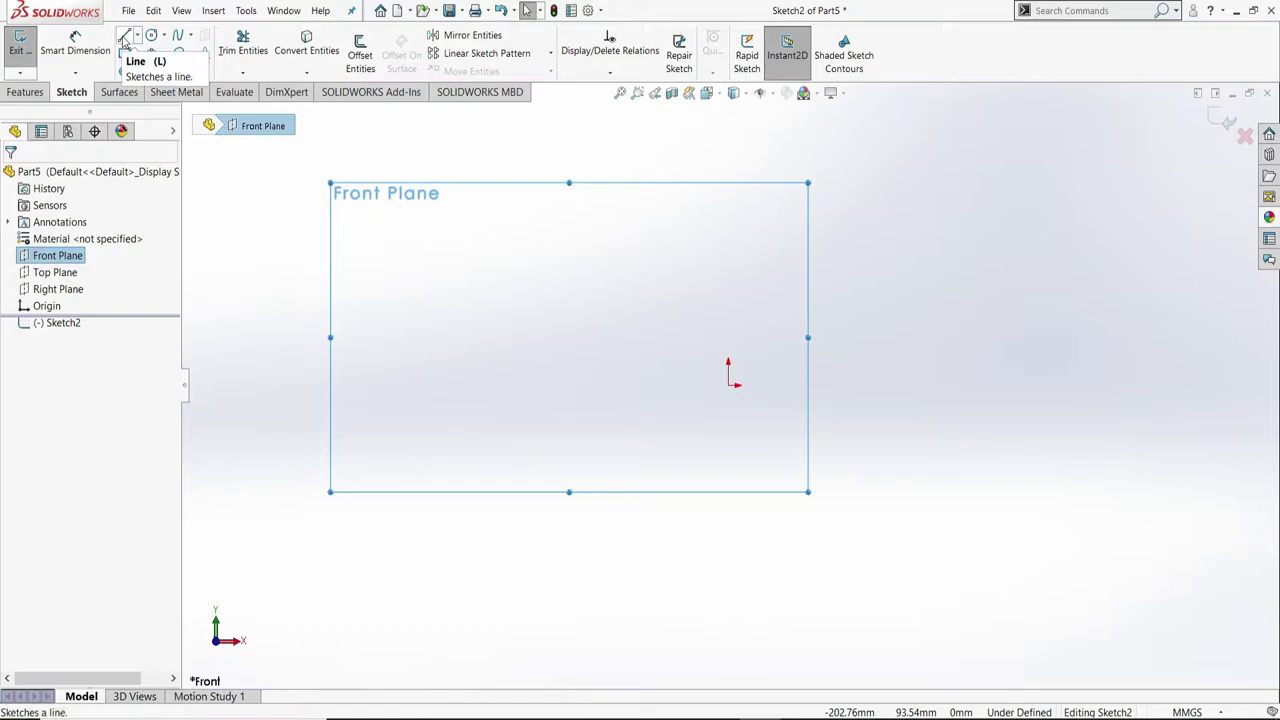
pyautogui.click(729, 385)
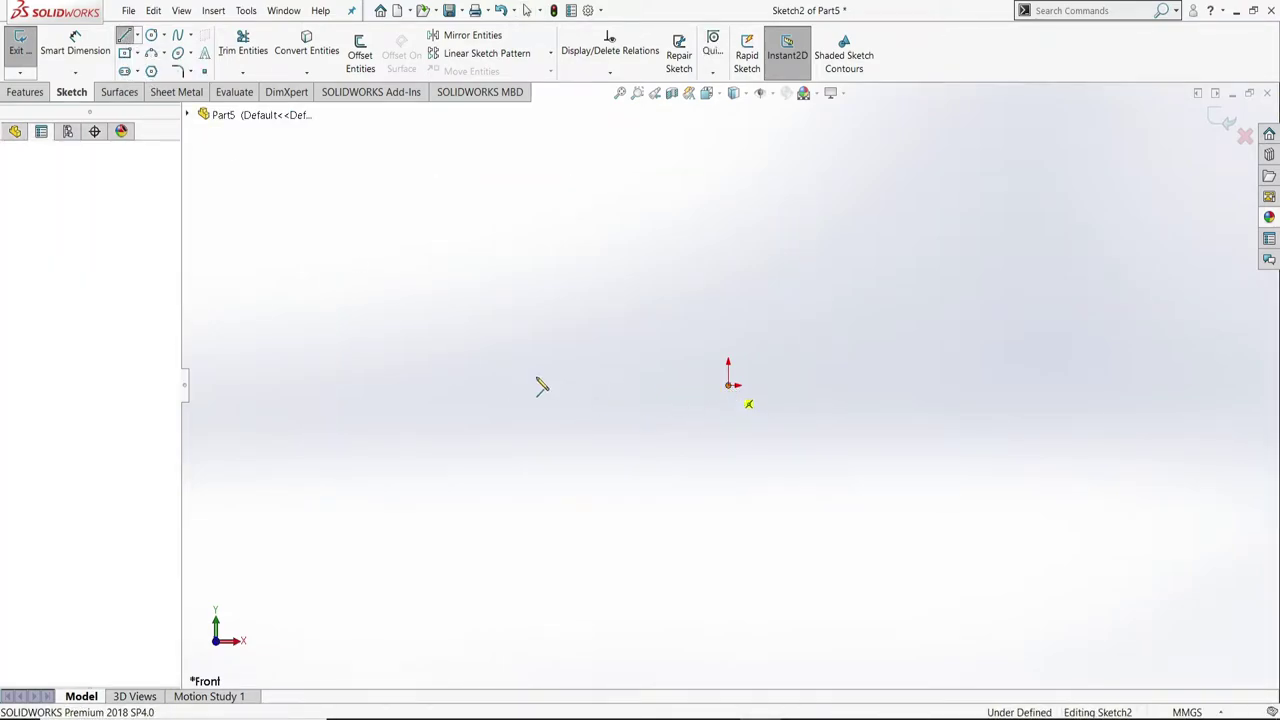
pyautogui.click(434, 385)
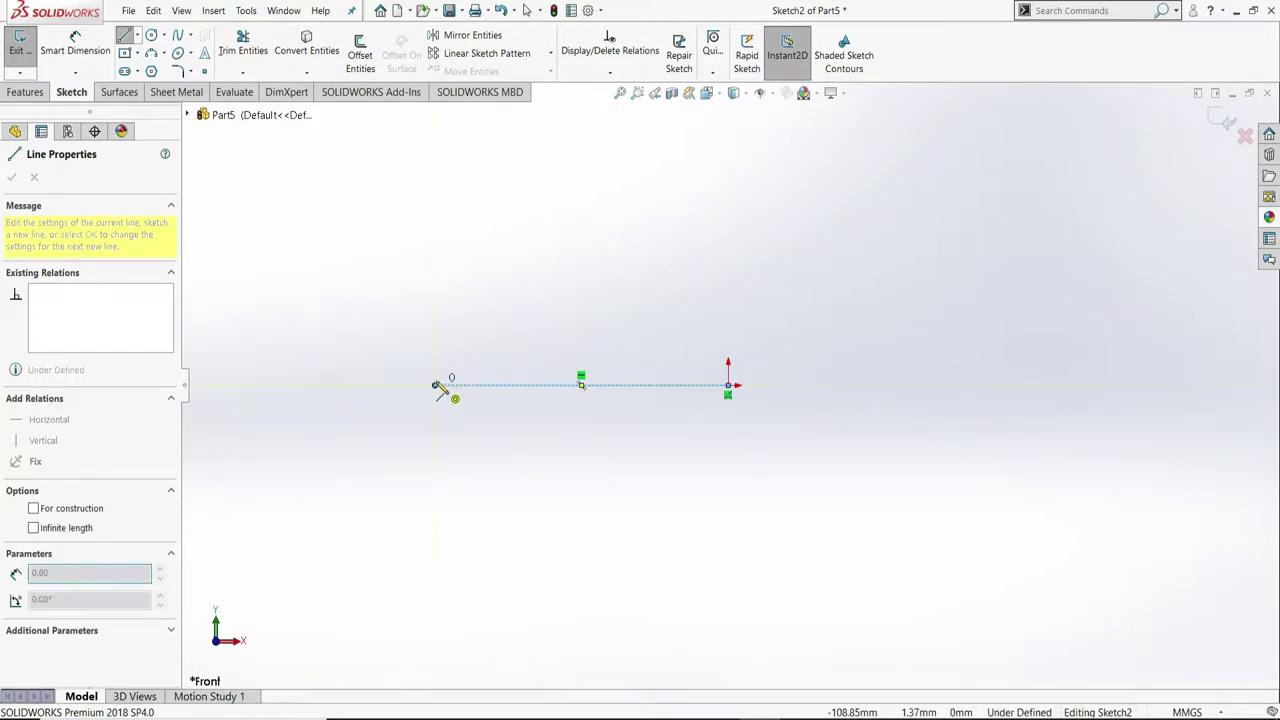
pyautogui.rightClick(442, 338)
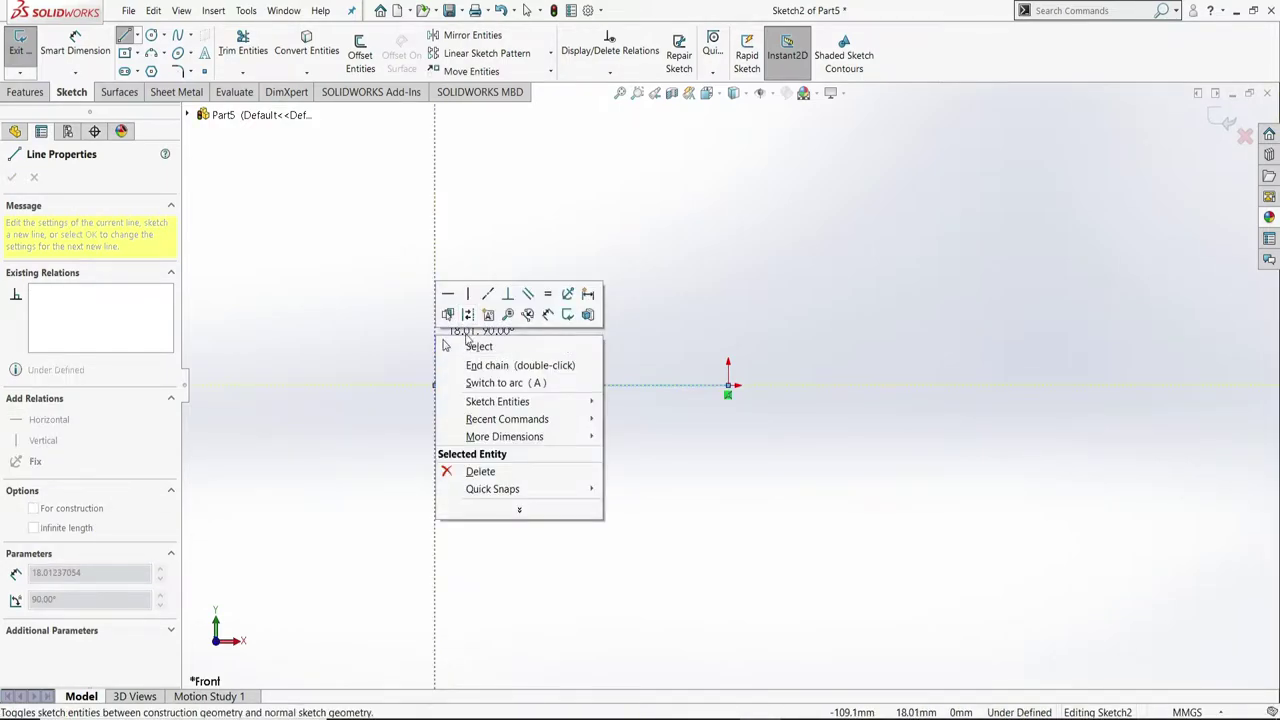
pyautogui.click(470, 346)
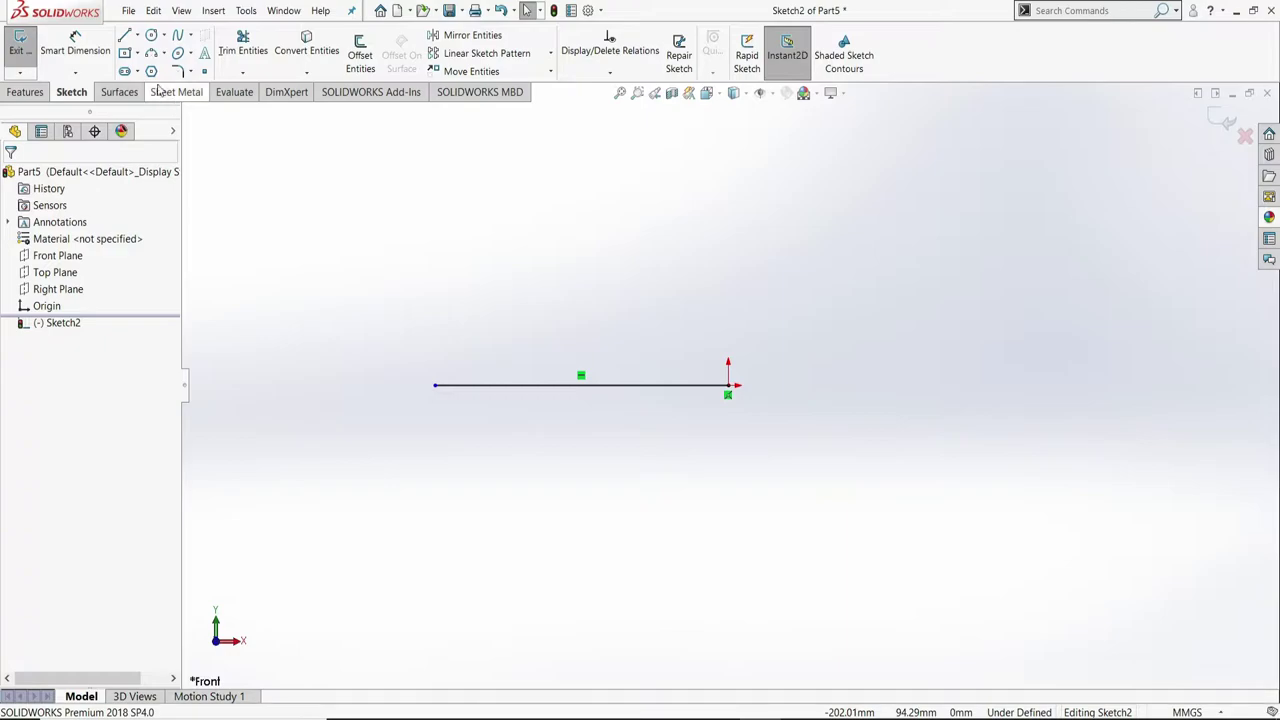
# - Draw the sloped edge, top edge, step down and middle edge, closing at the base line's end
pyautogui.click(126, 37)
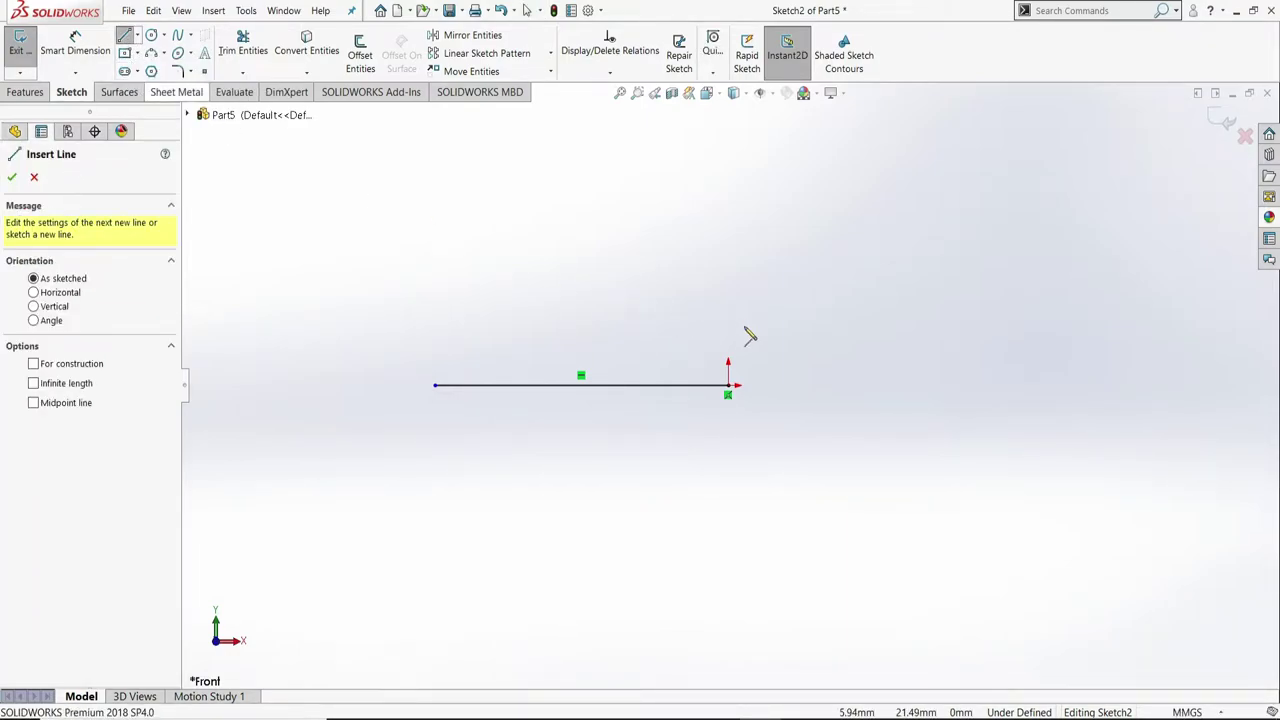
pyautogui.click(729, 386)
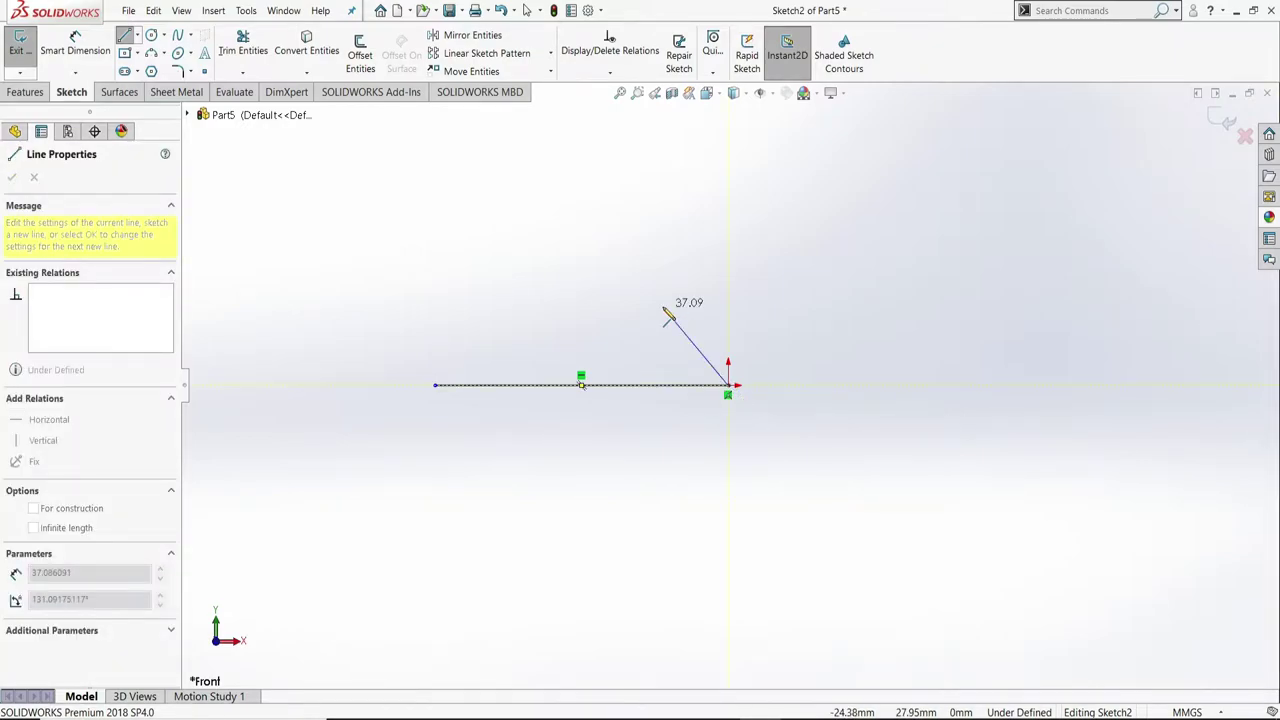
pyautogui.click(663, 306)
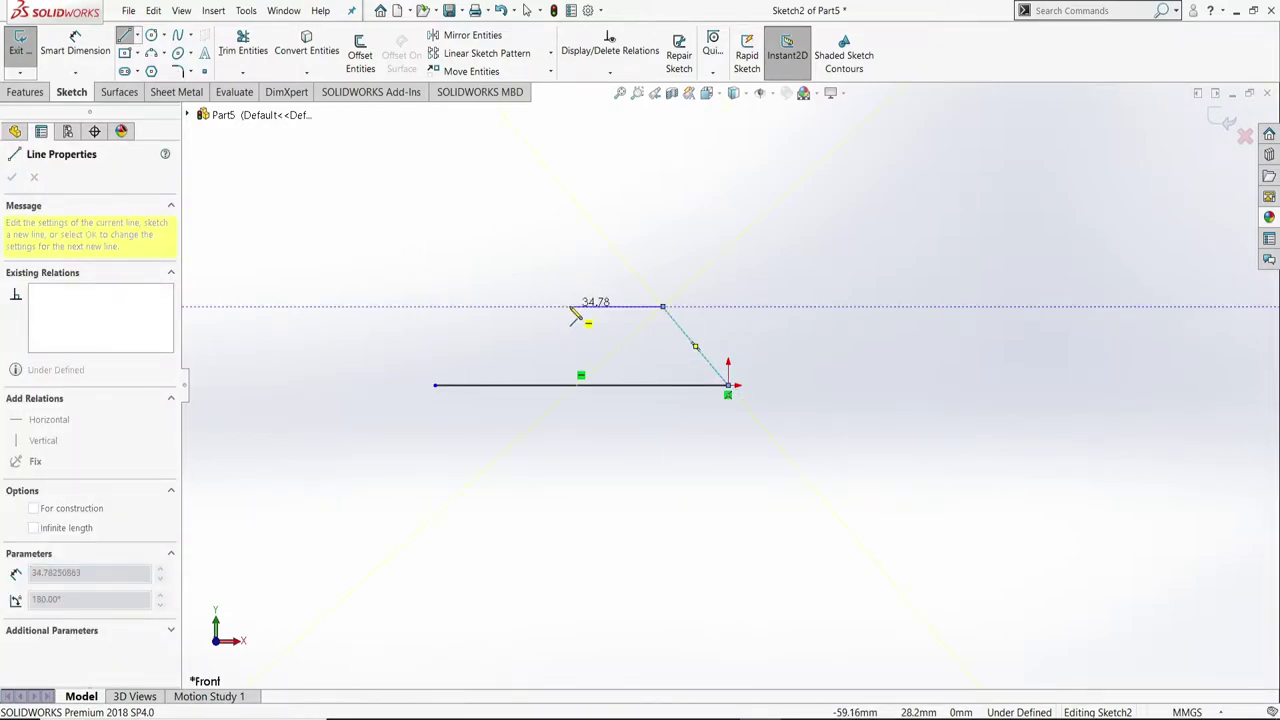
pyautogui.click(570, 307)
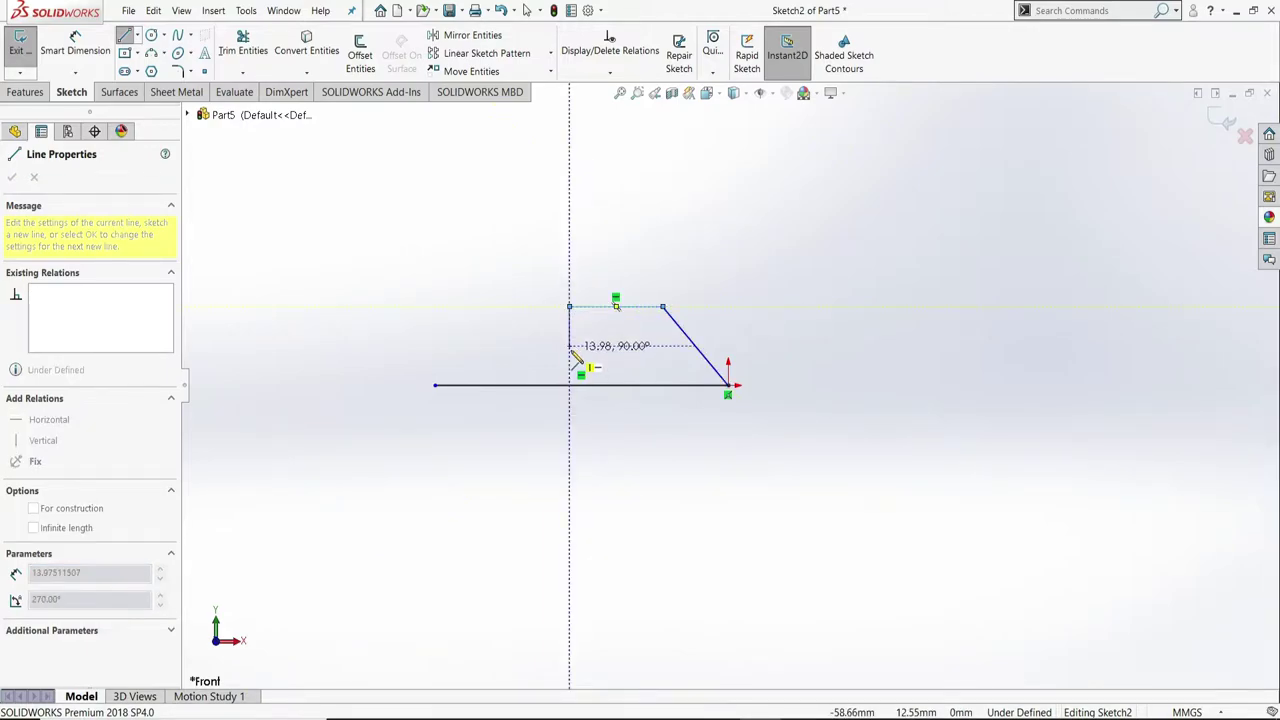
pyautogui.click(570, 345)
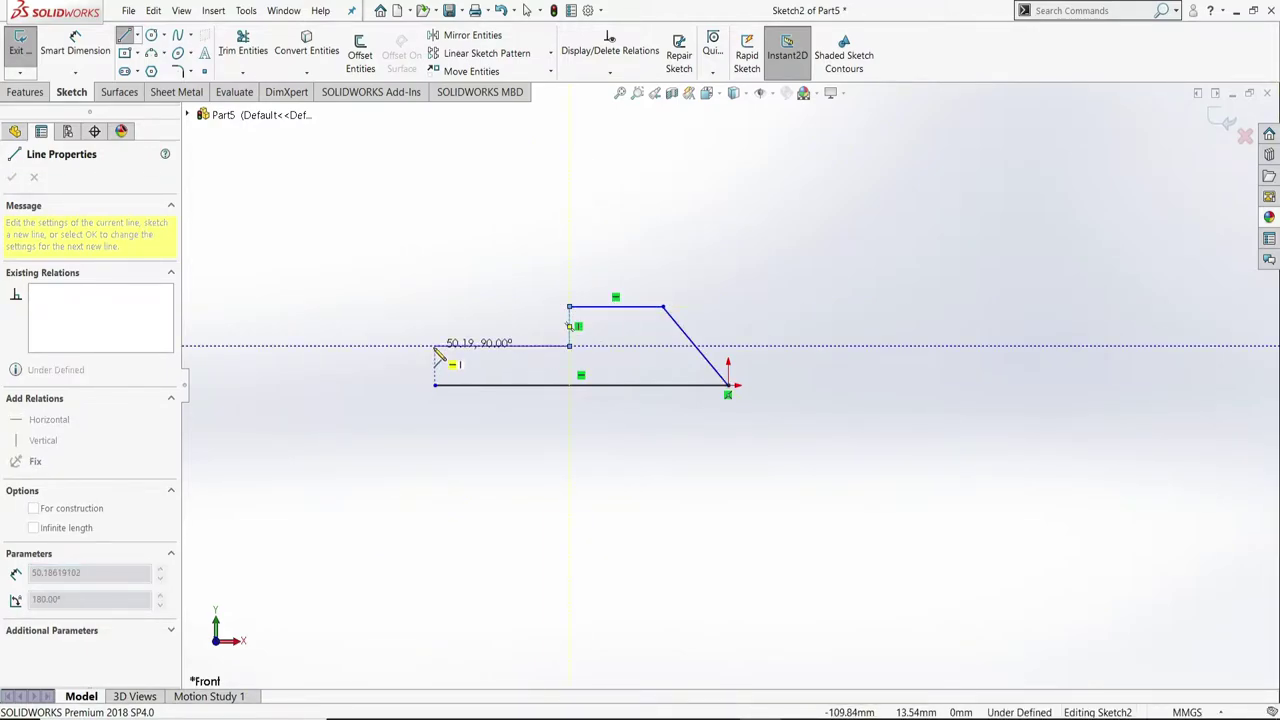
pyautogui.click(435, 345)
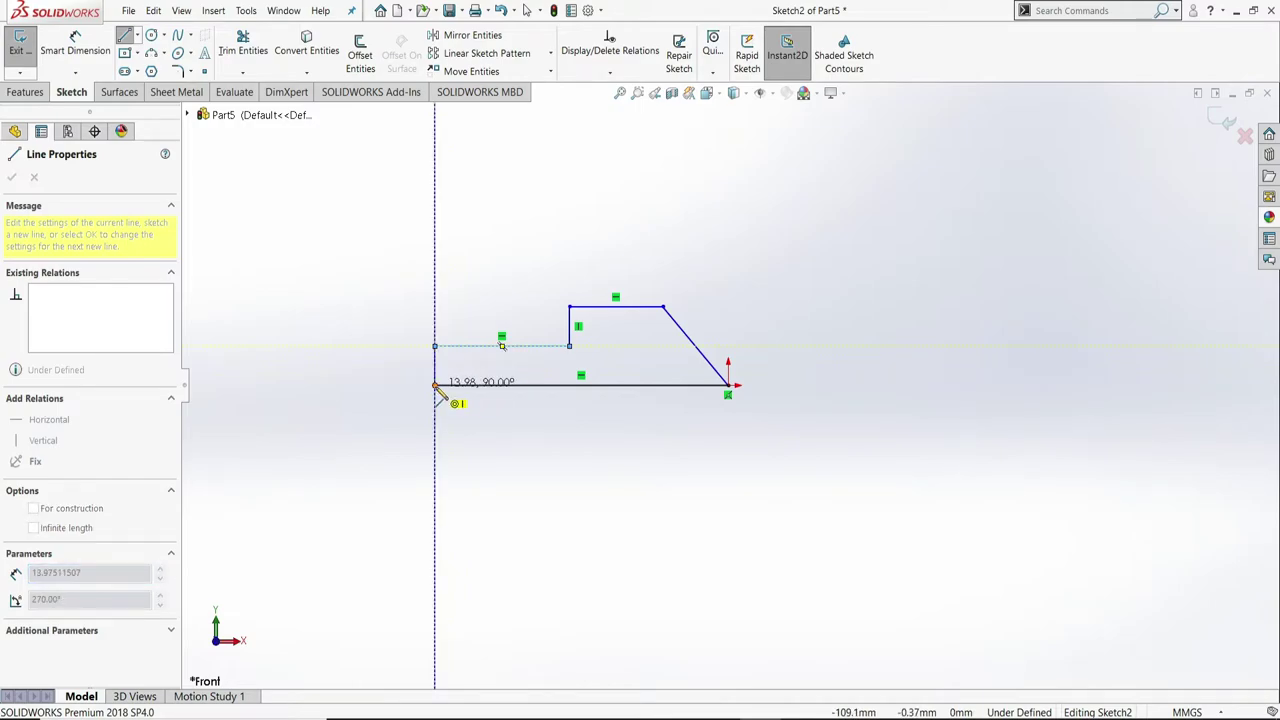
pyautogui.click(435, 385)
pyautogui.rightClick(436, 386)
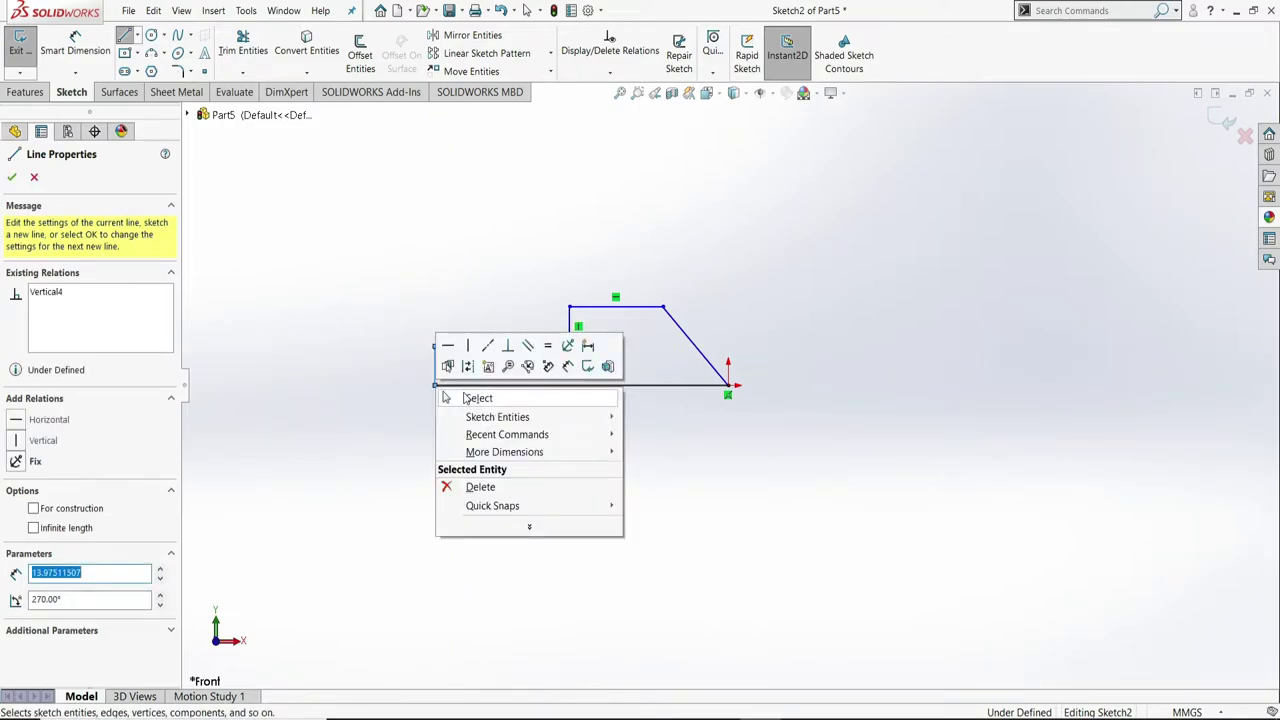
pyautogui.click(466, 393)
pyautogui.scroll(-2, 378, 491)
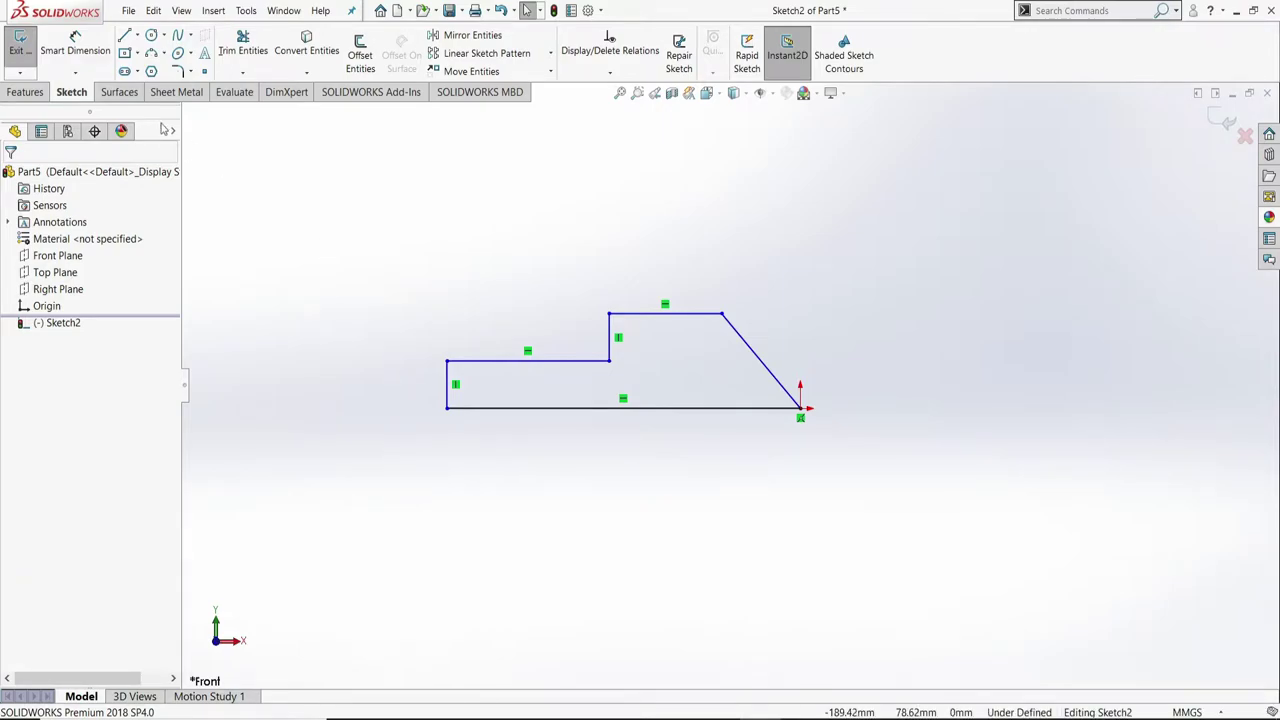
# - Dimension the 45° angle between slope and base, and the 40 mm step-to-origin width
pyautogui.click(77, 47)
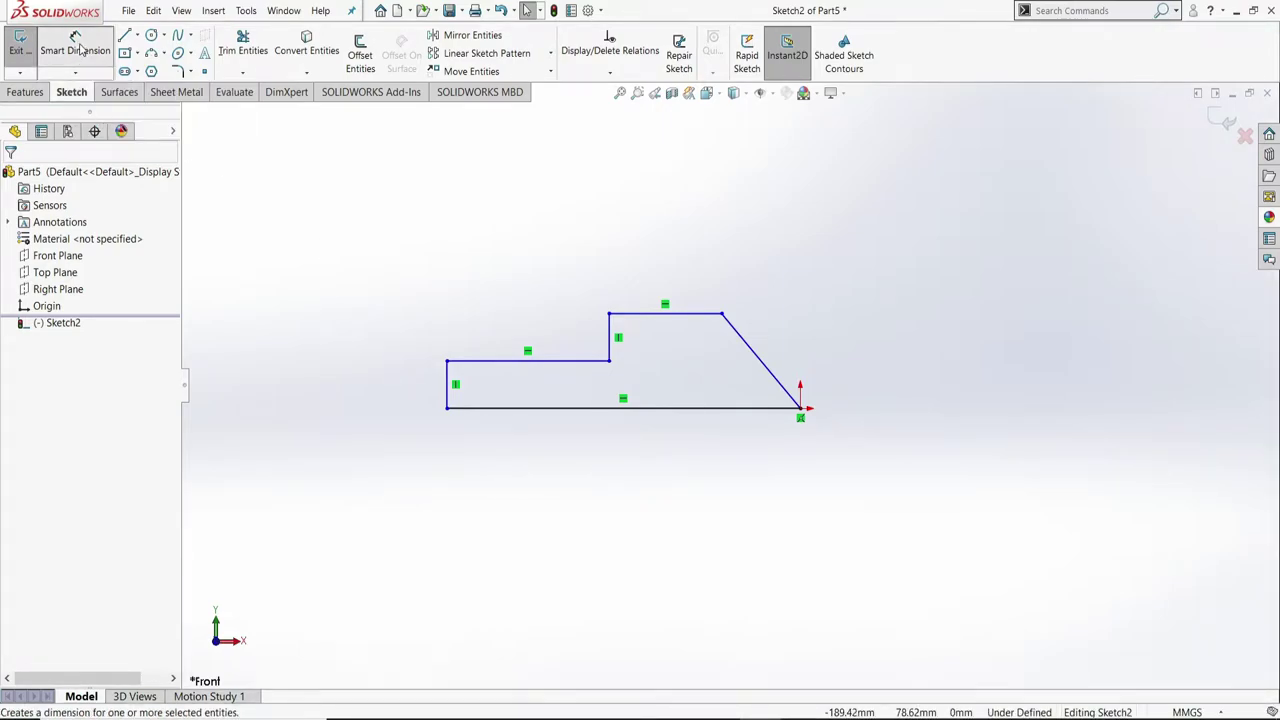
pyautogui.click(761, 362)
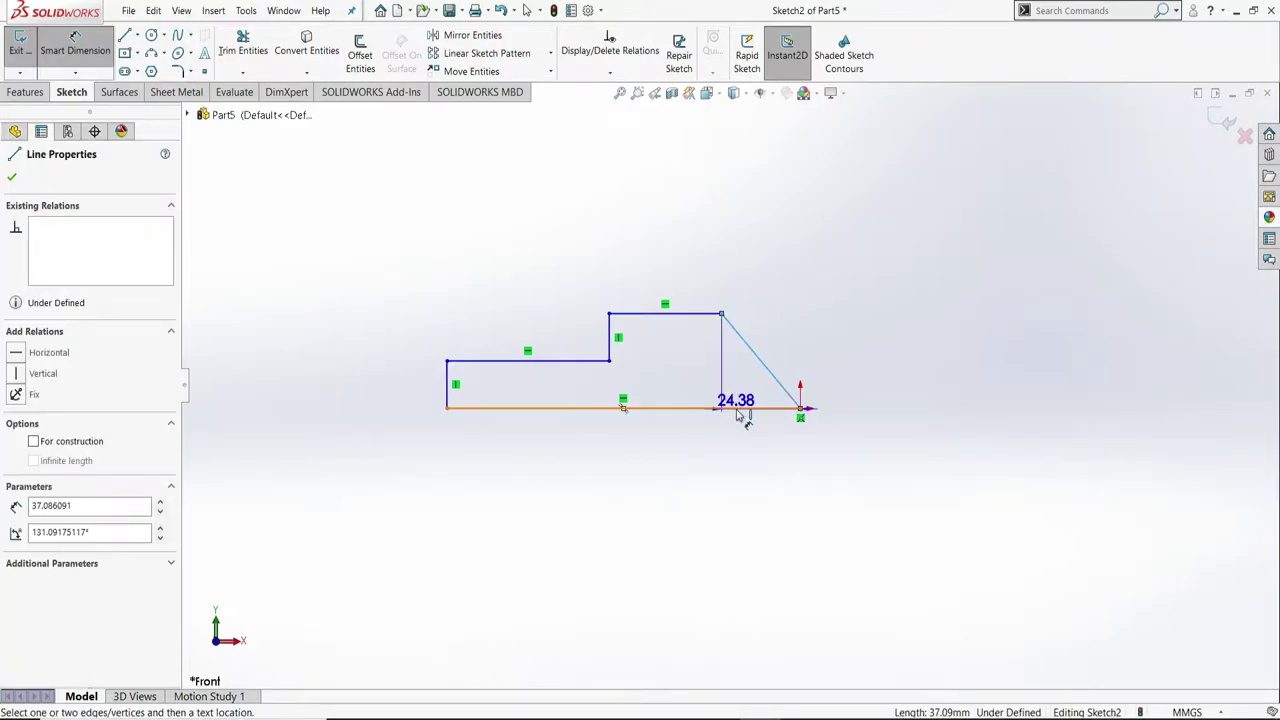
pyautogui.click(738, 408)
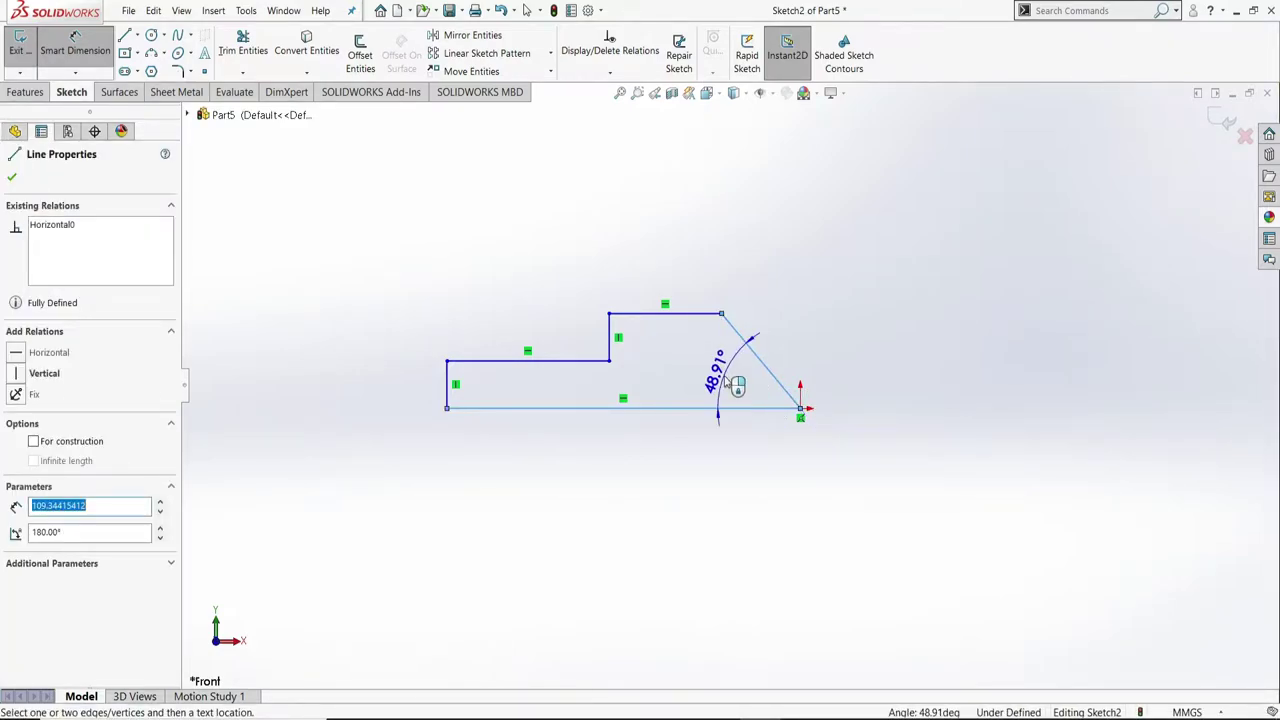
pyautogui.click(730, 382)
pyautogui.write('45')
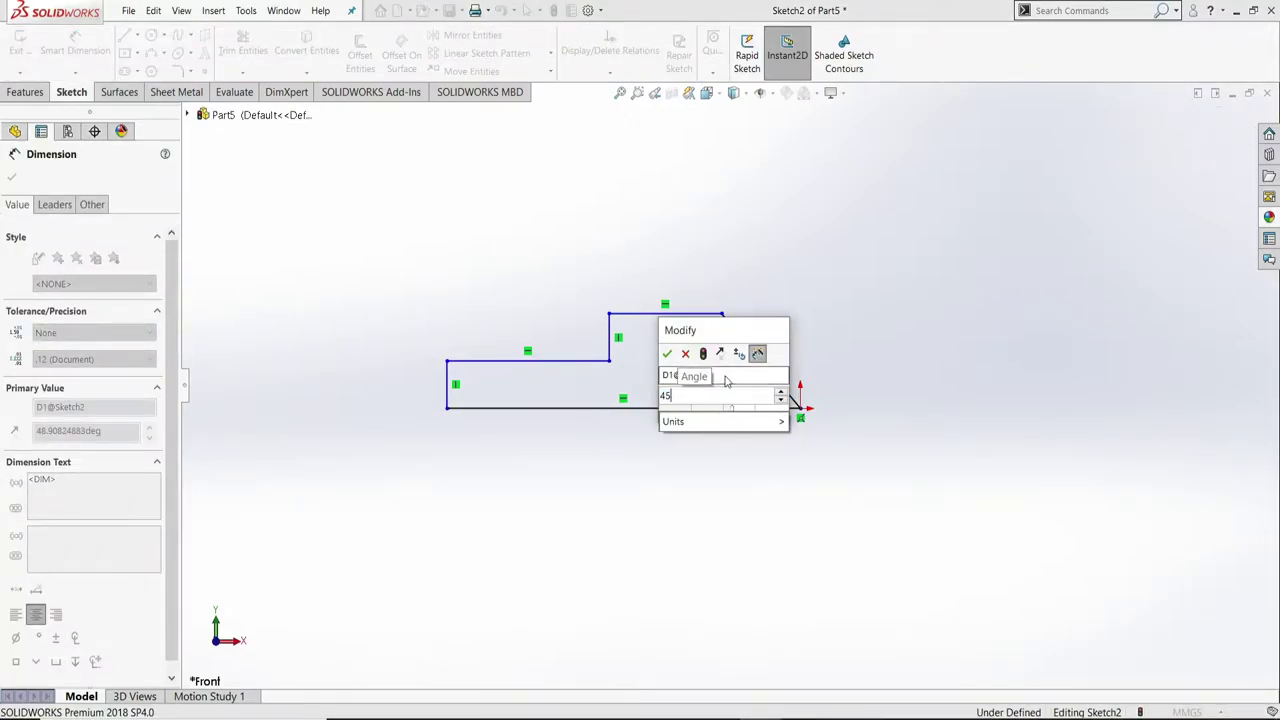
pyautogui.press('Return')
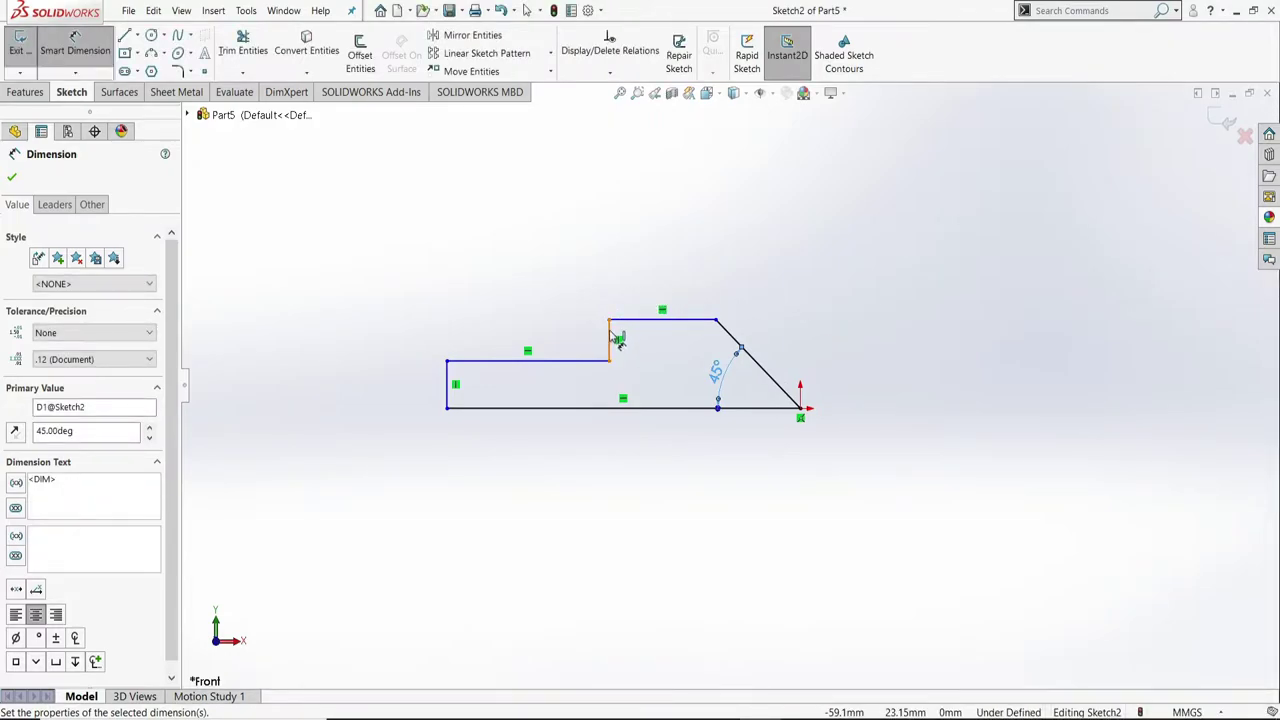
pyautogui.click(800, 408)
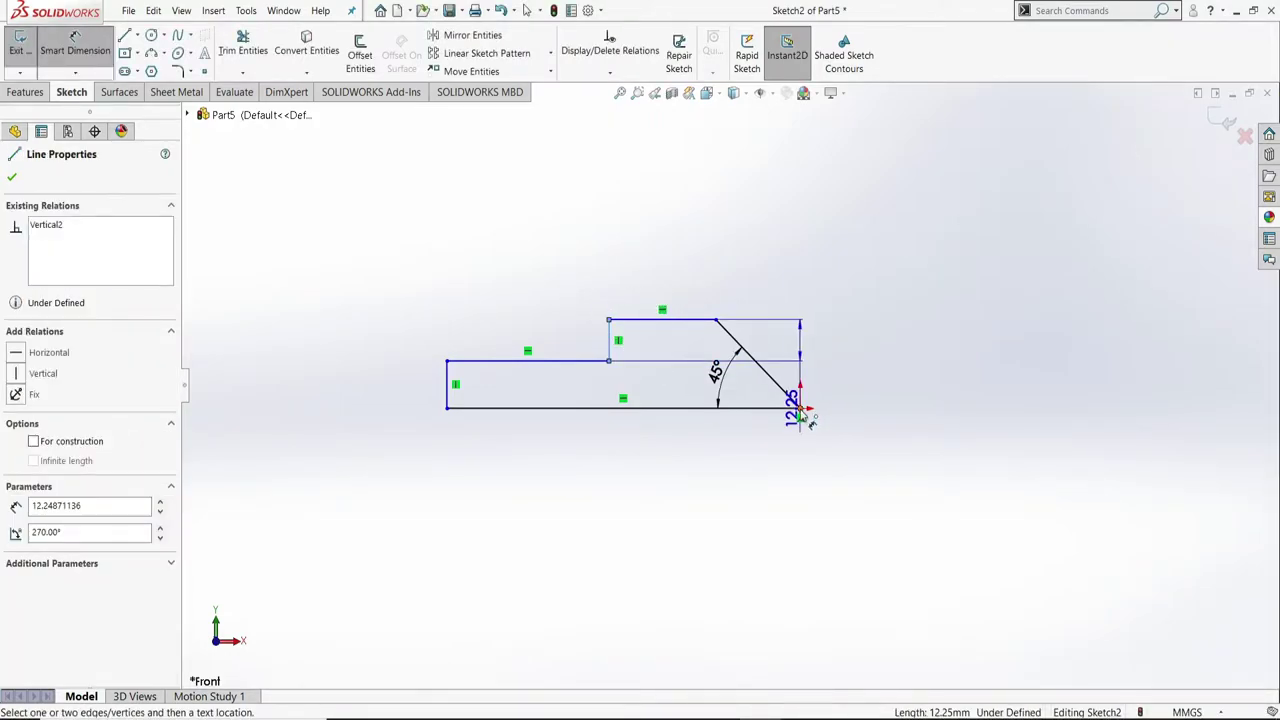
pyautogui.click(715, 272)
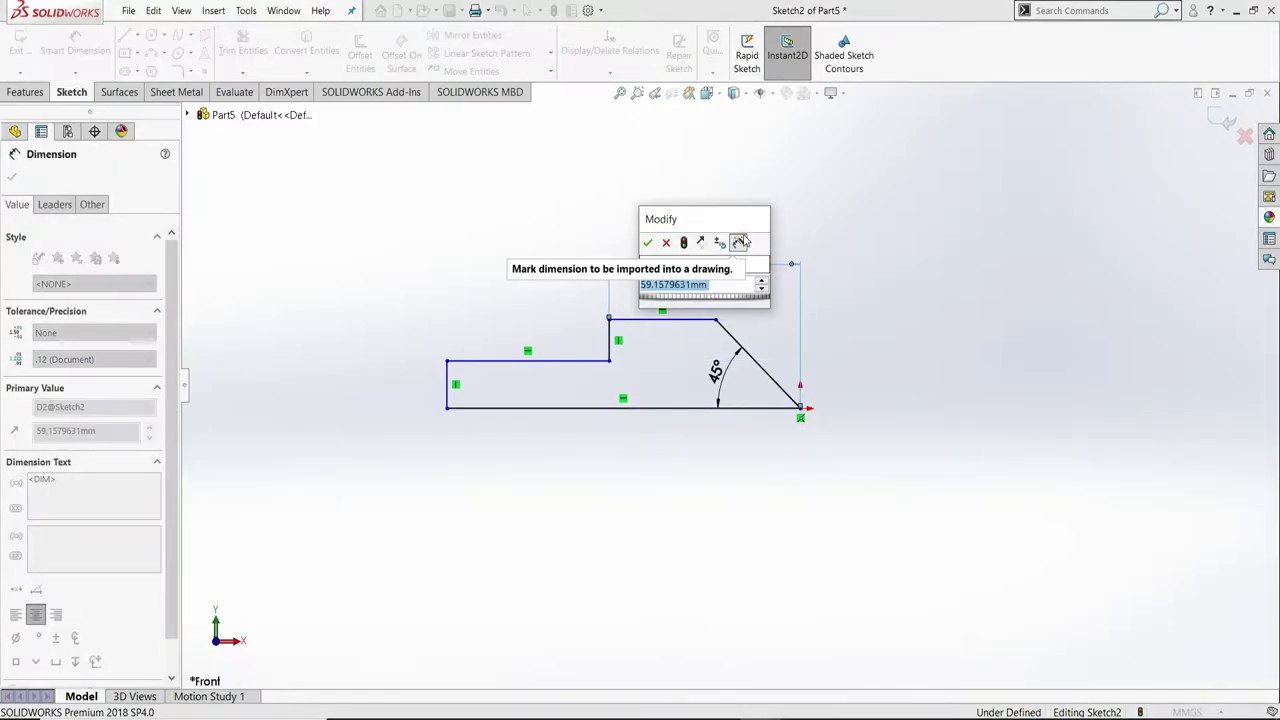
pyautogui.write('40')
pyautogui.press('Return')
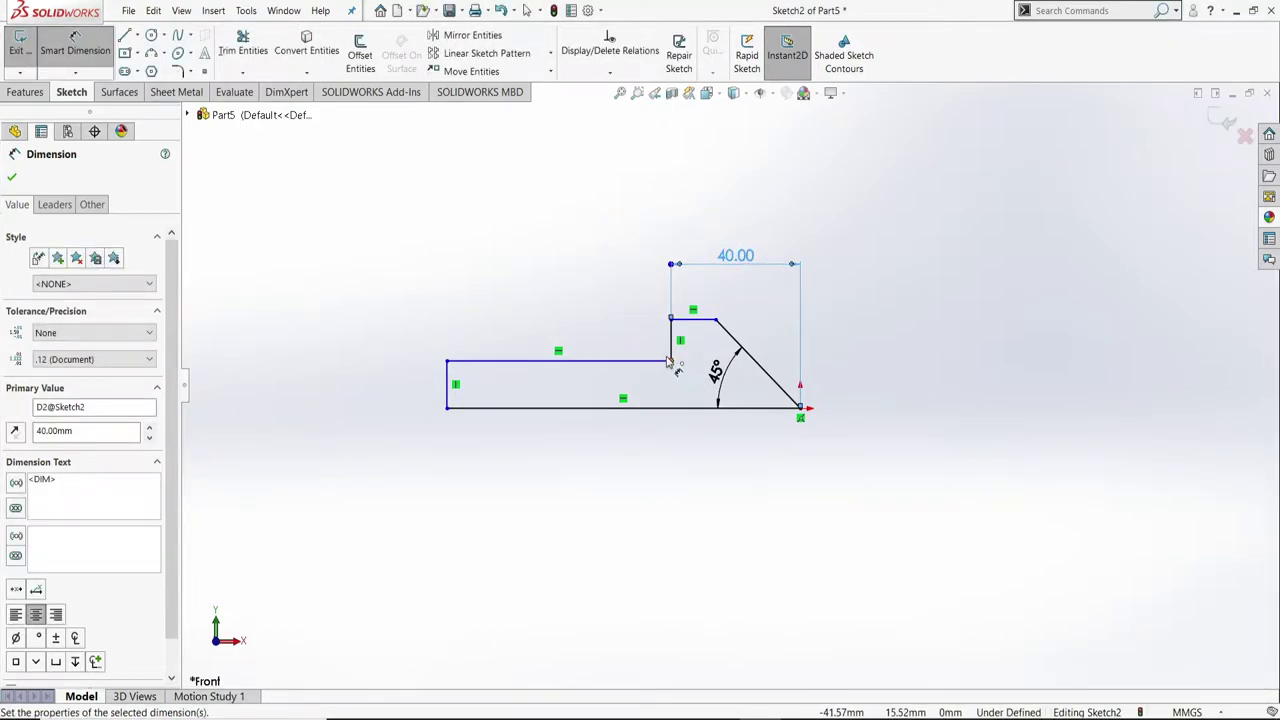
# - Add the 35 mm left section width and the 6 mm lower step height
pyautogui.click(671, 342)
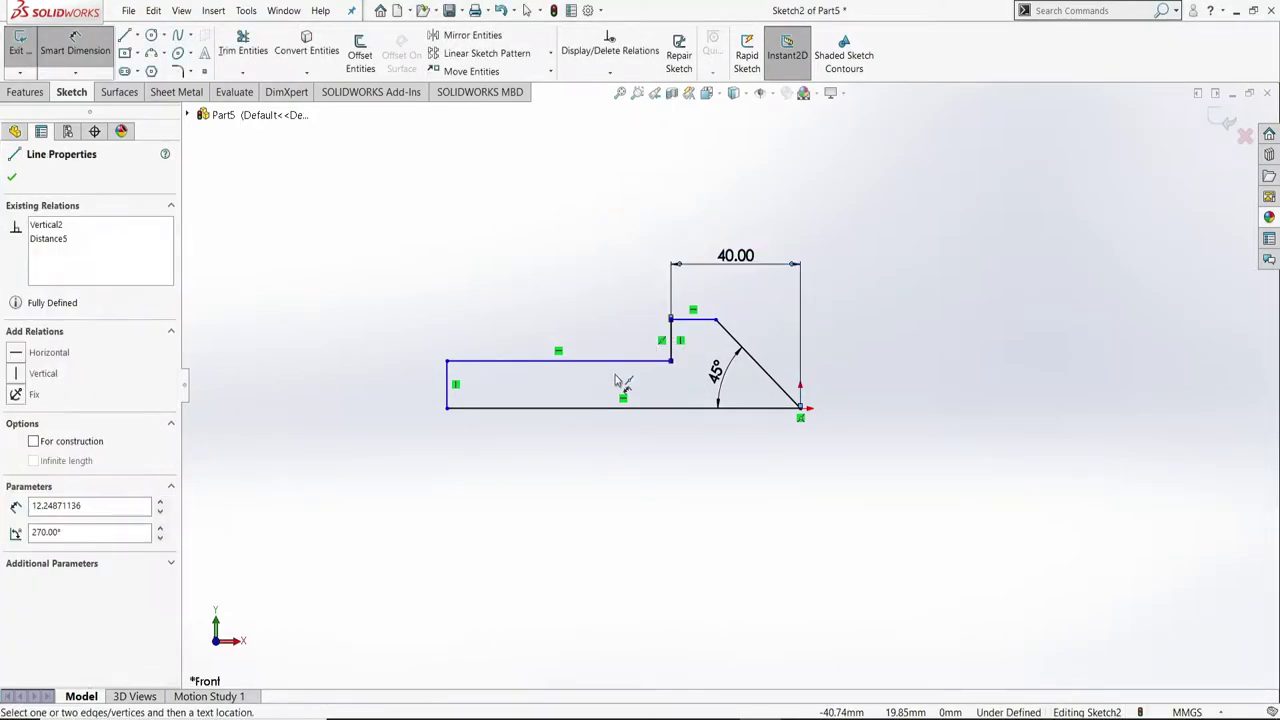
pyautogui.click(450, 387)
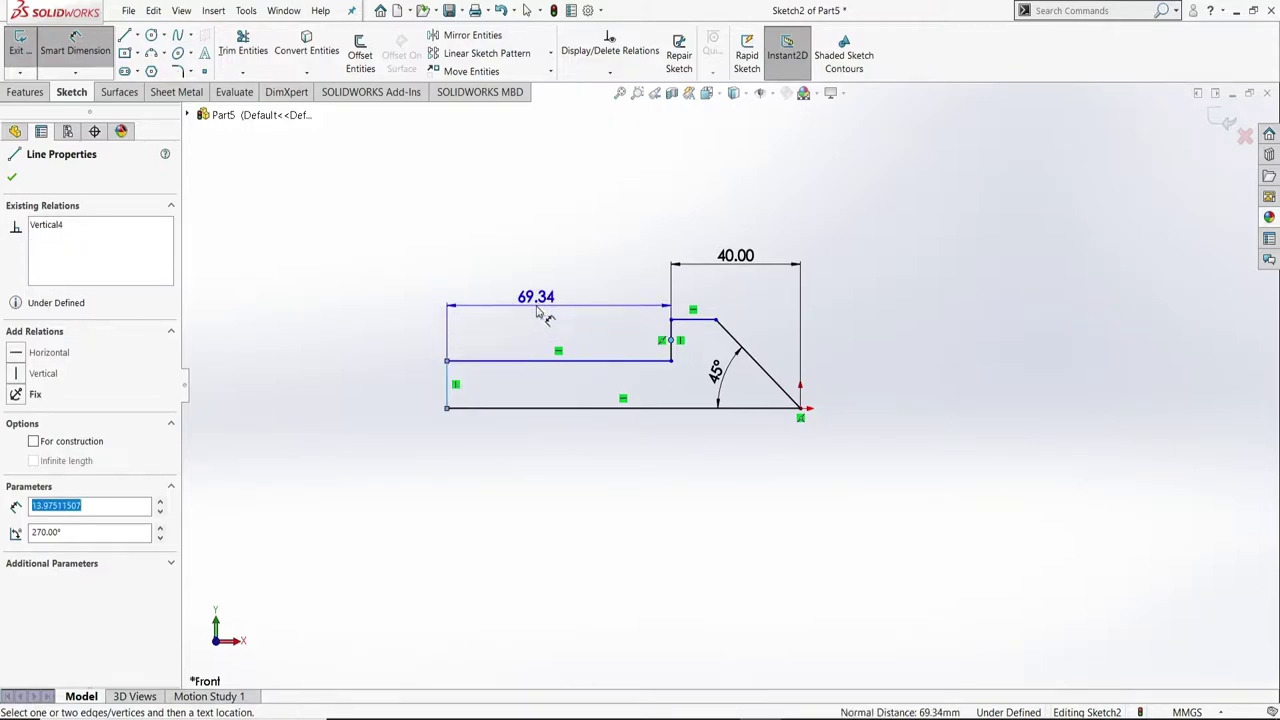
pyautogui.click(540, 313)
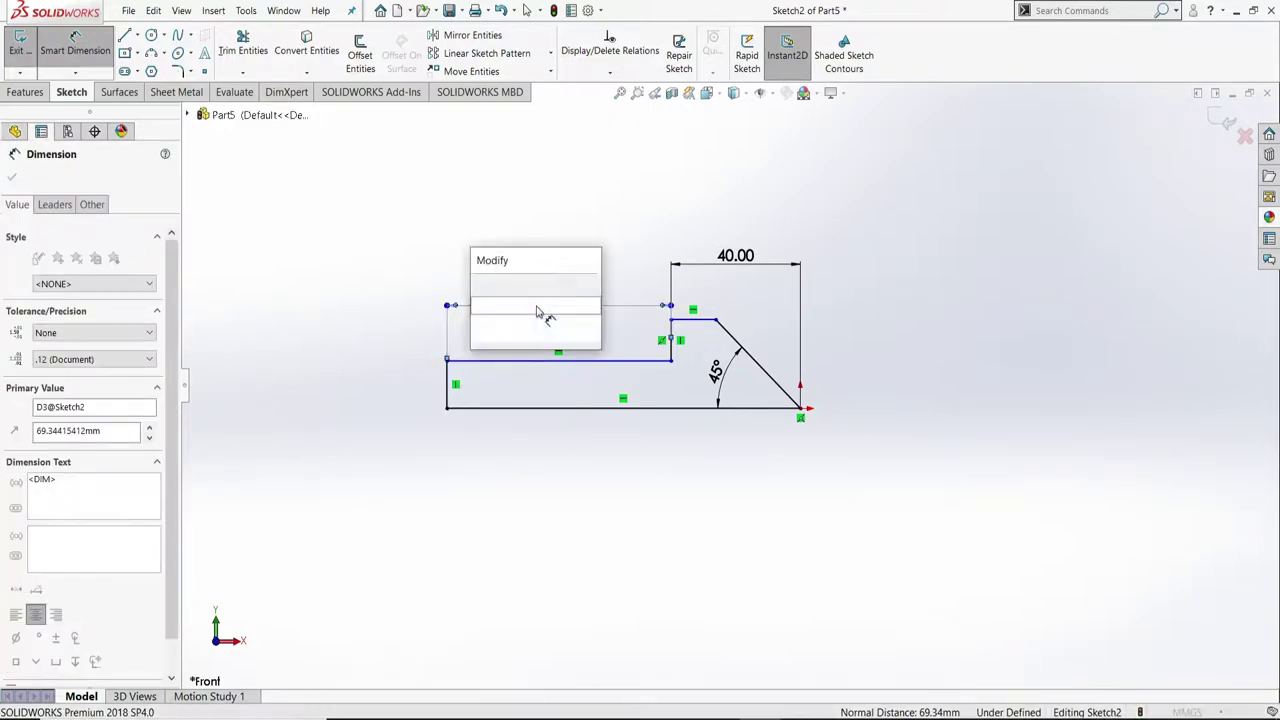
pyautogui.write('35')
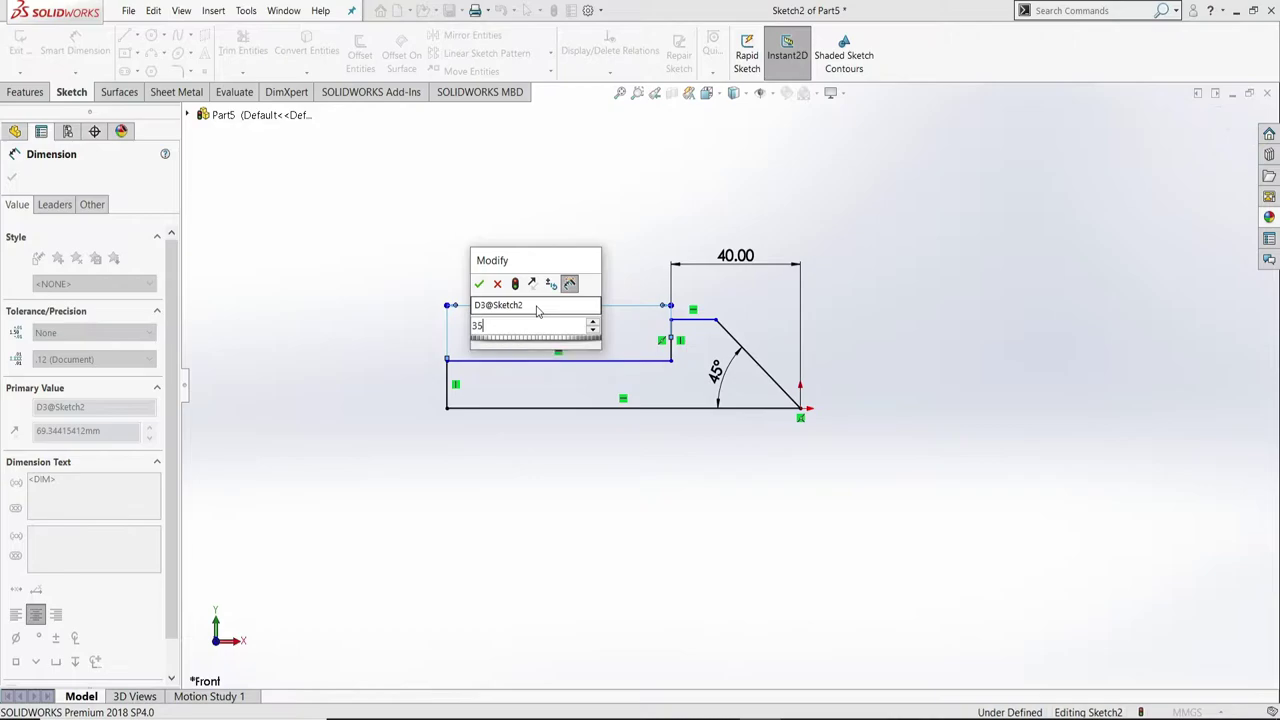
pyautogui.press('Return')
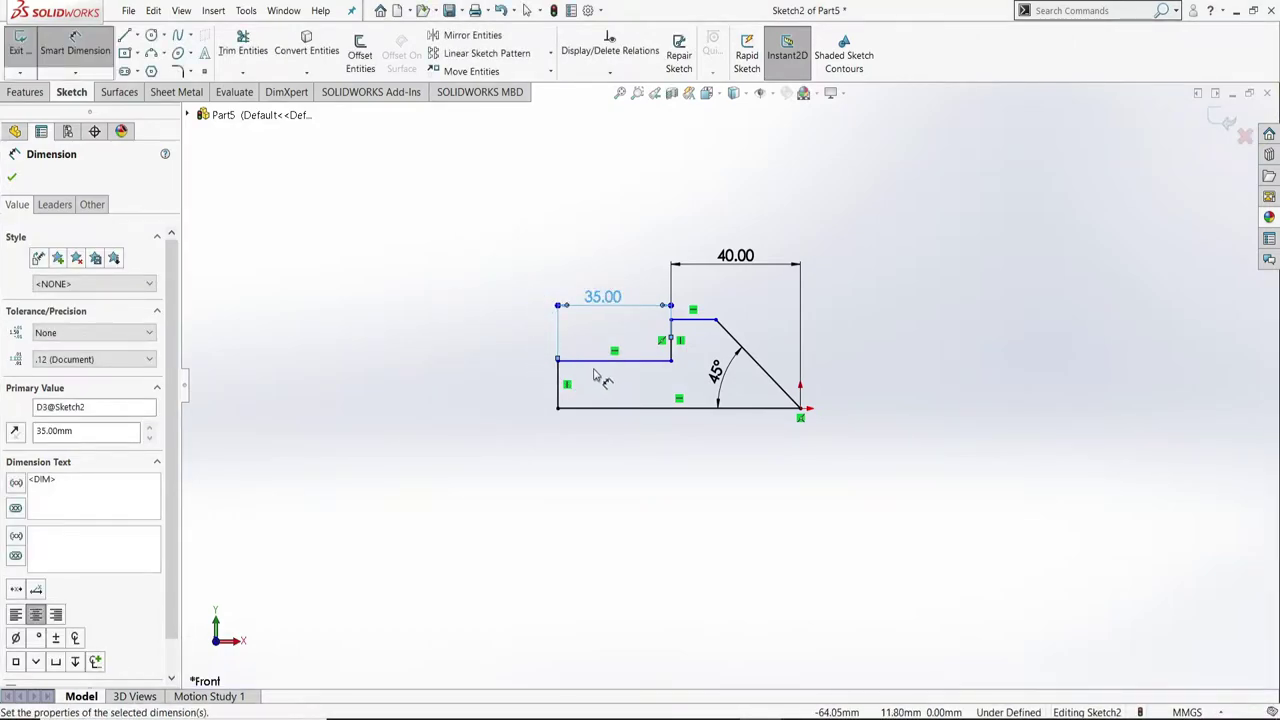
pyautogui.click(600, 360)
pyautogui.click(610, 408)
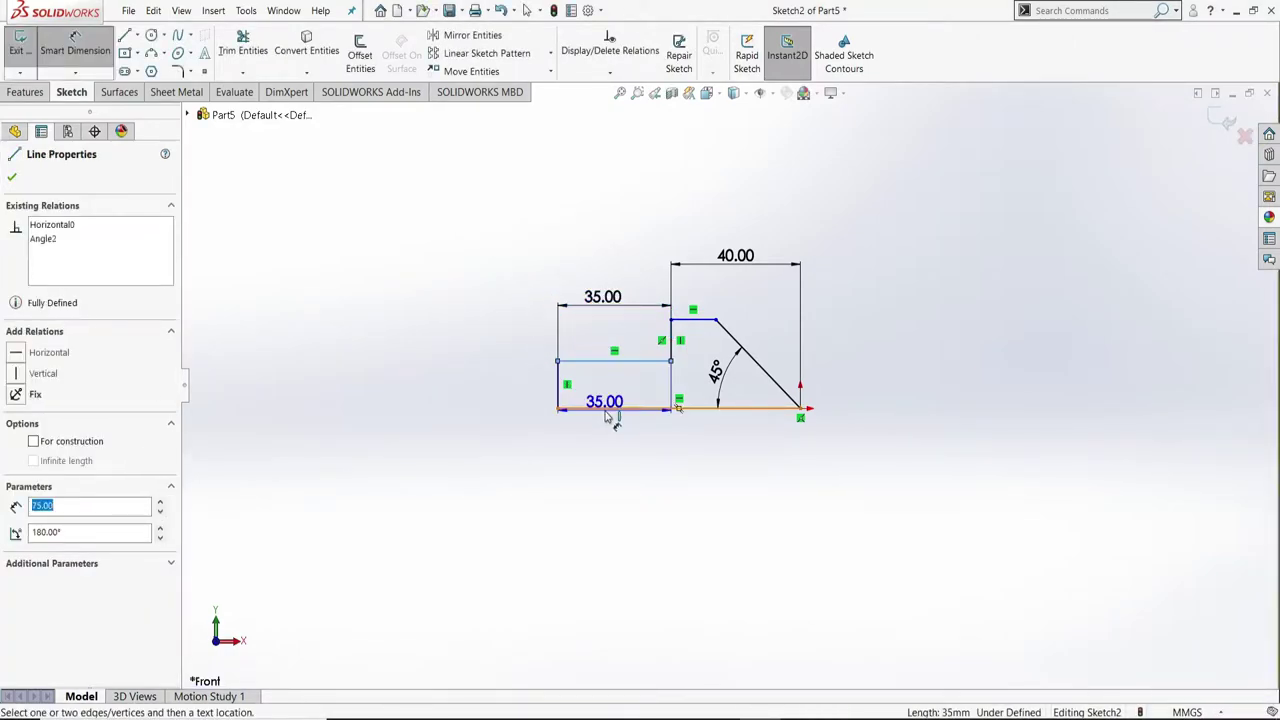
pyautogui.click(488, 408)
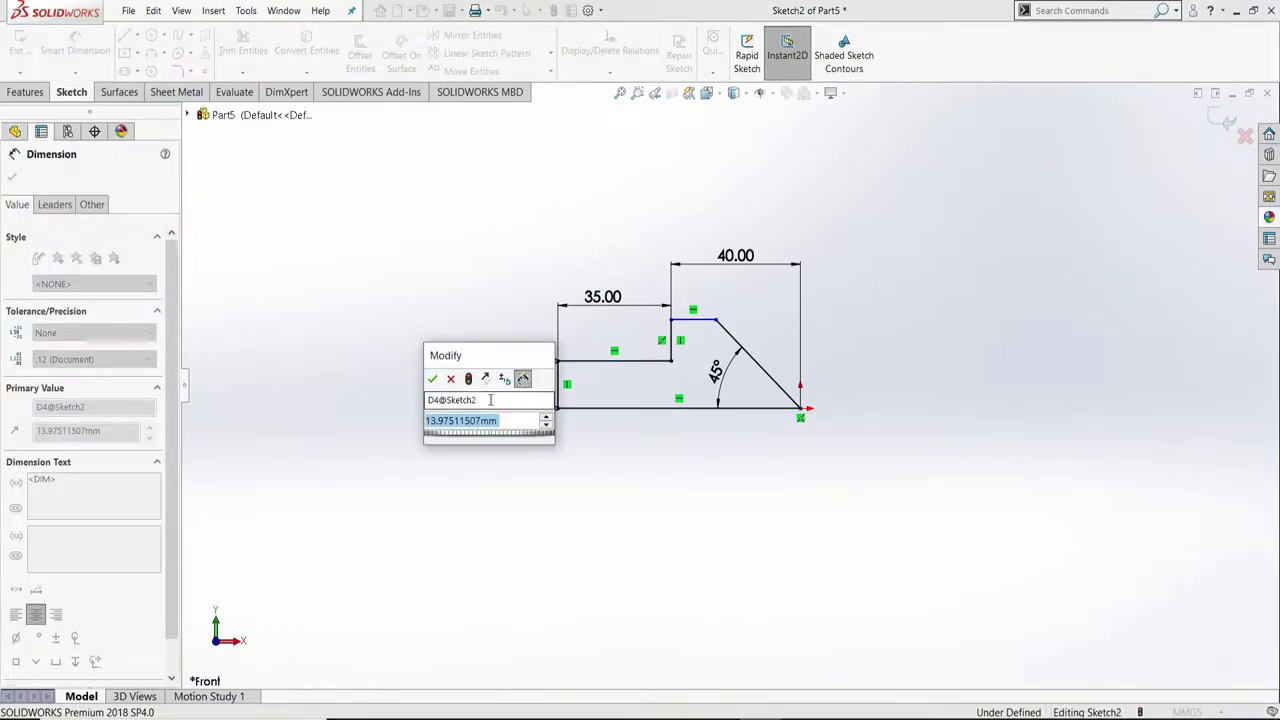
pyautogui.write('6')
pyautogui.press('Return')
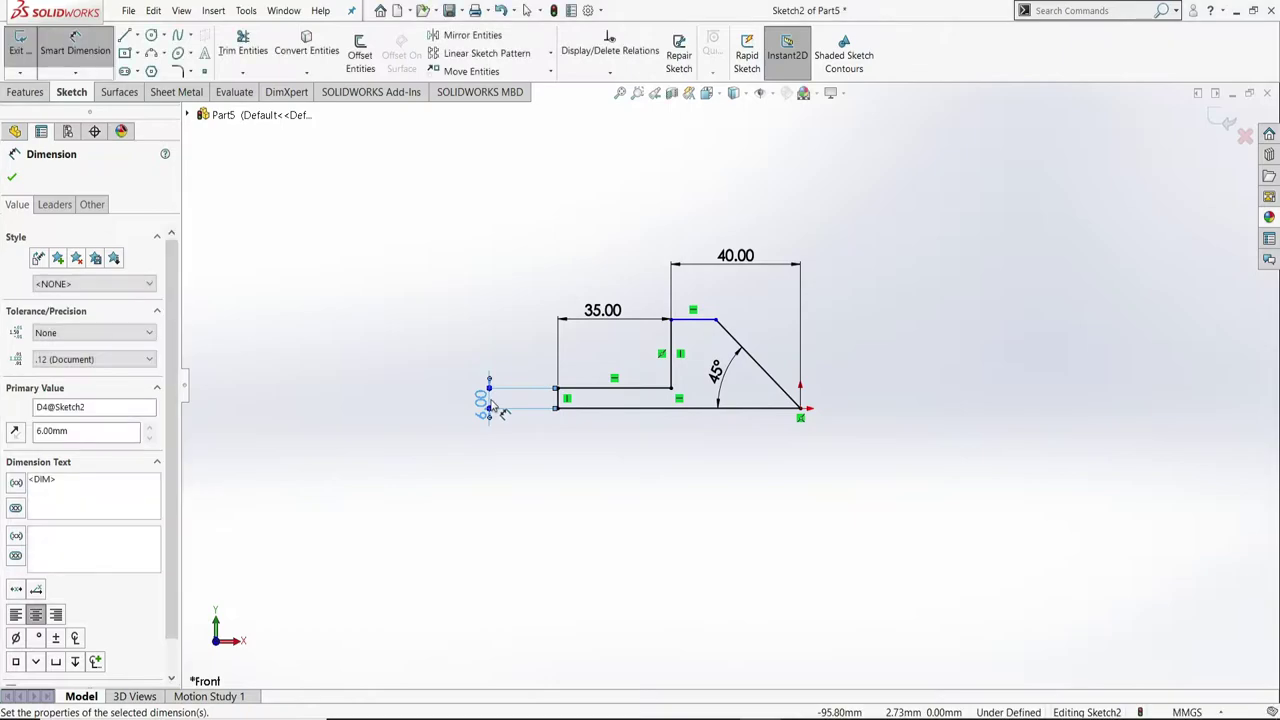
# - Add the 15 mm overall height dimension, fully defining Sketch2
pyautogui.click(702, 320)
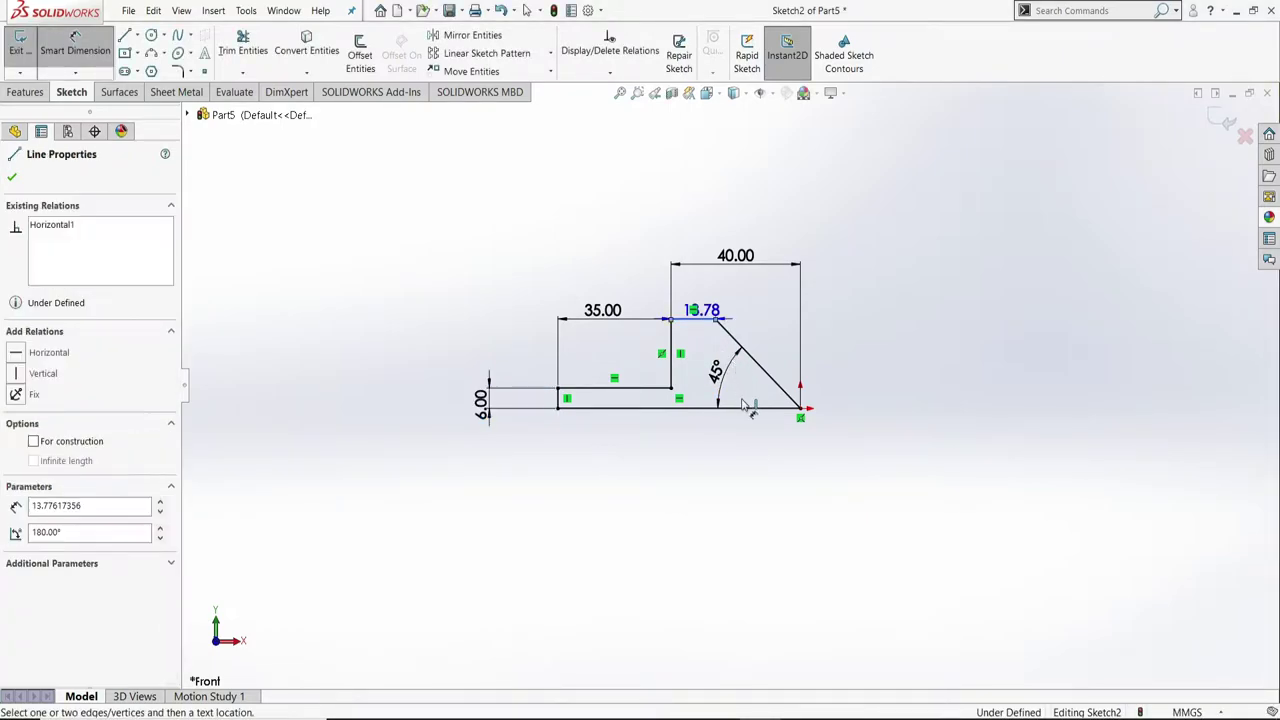
pyautogui.click(750, 407)
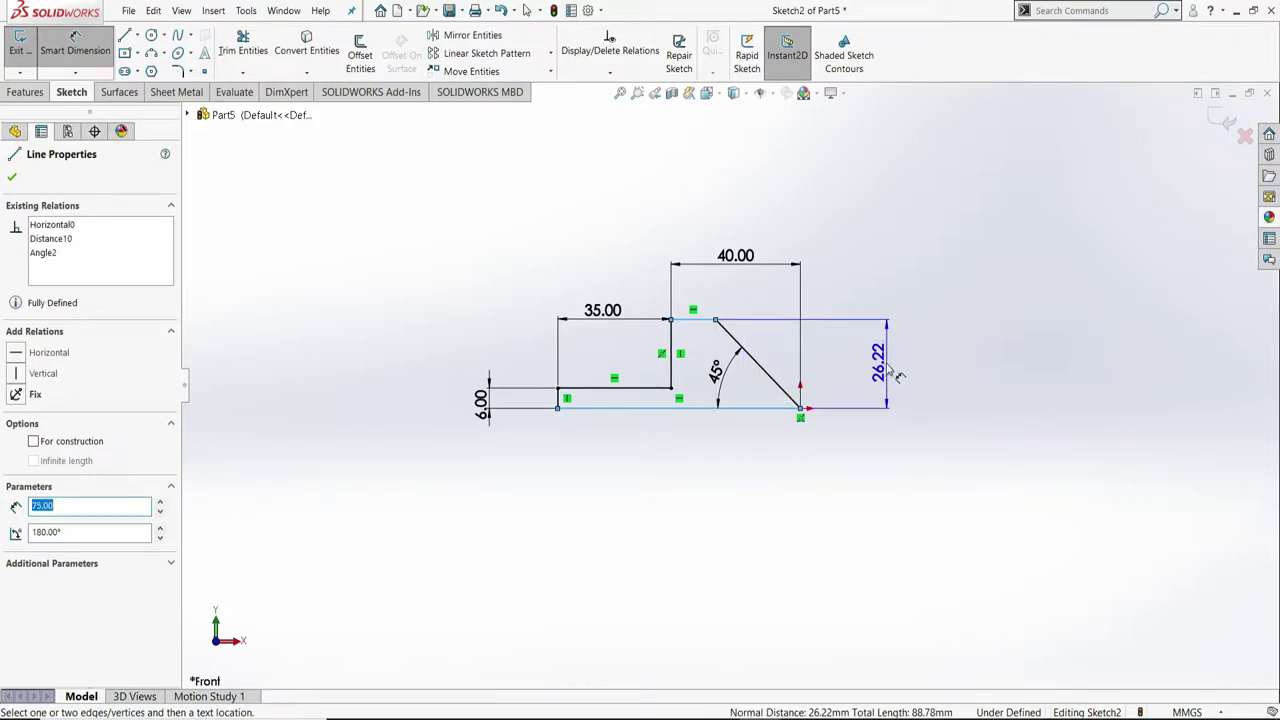
pyautogui.click(894, 372)
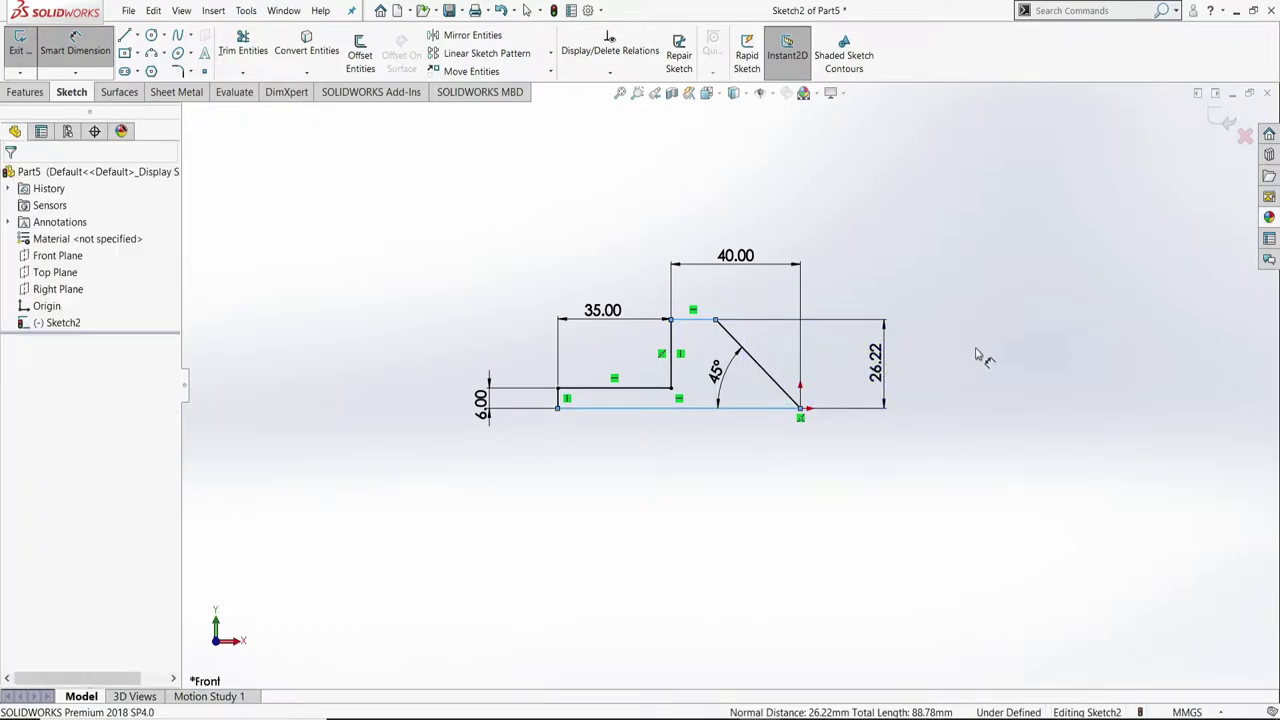
pyautogui.write('1')
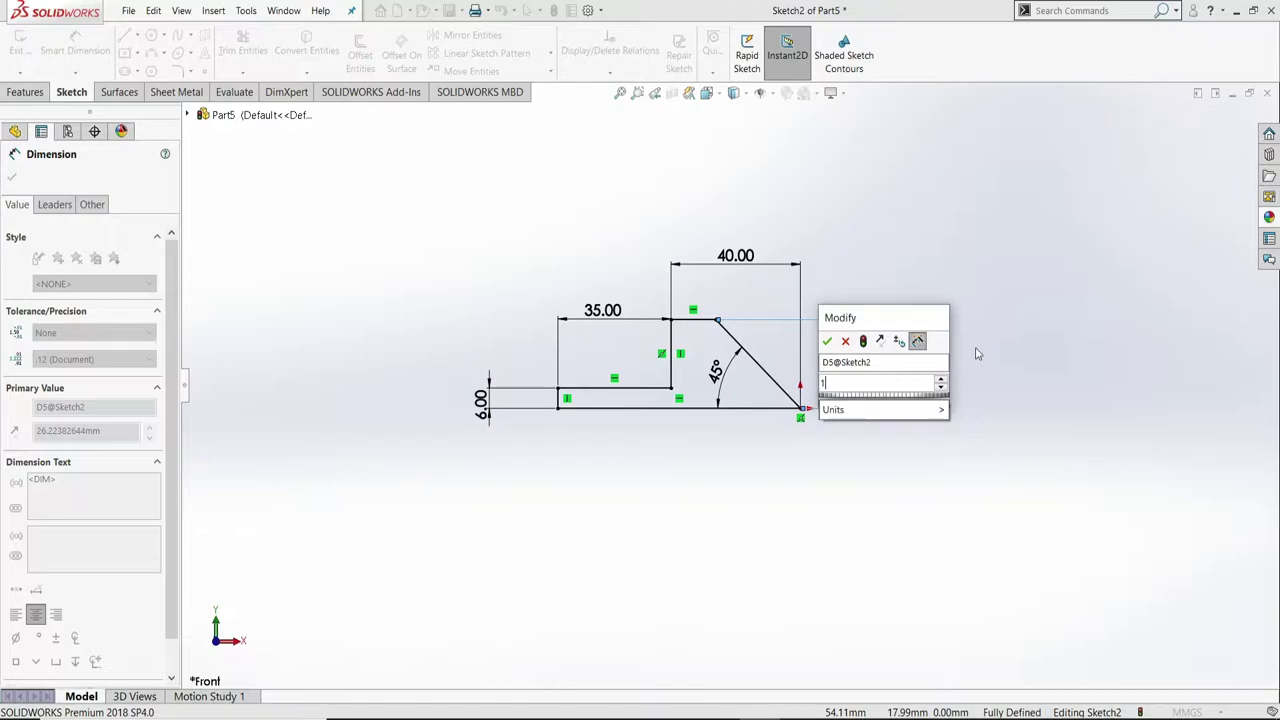
pyautogui.write('5')
pyautogui.press('Return')
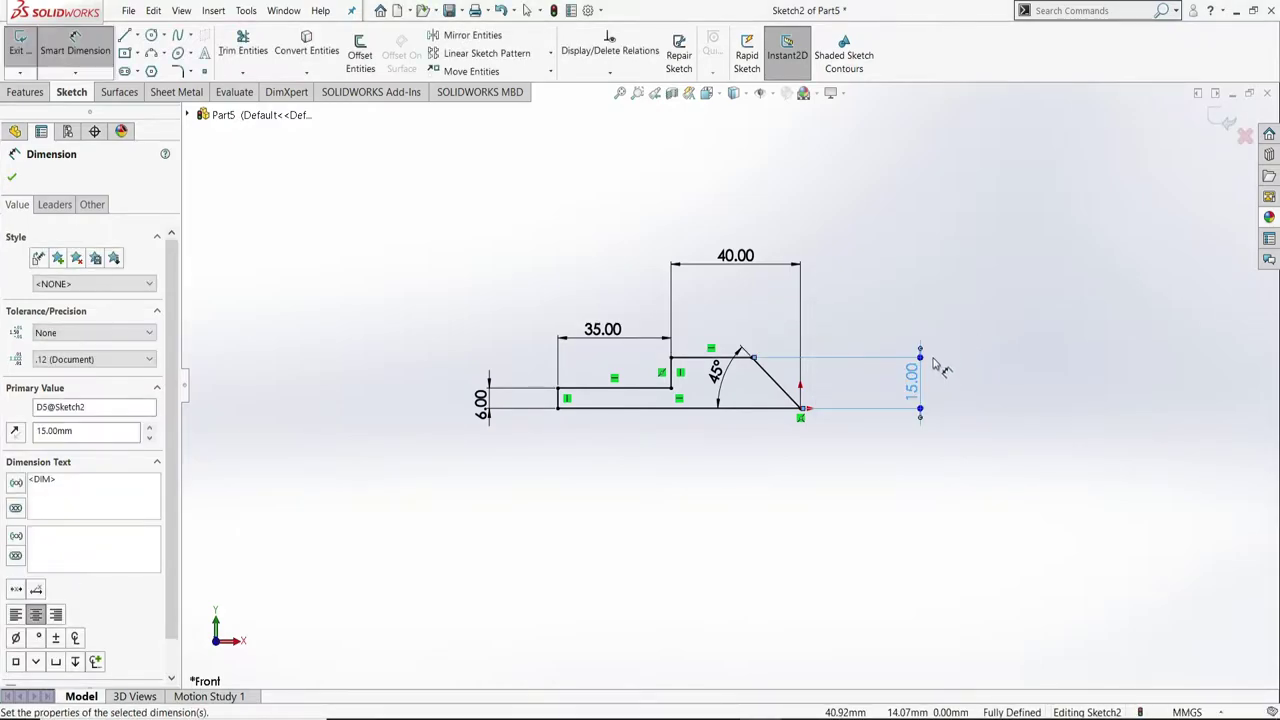
pyautogui.press('Escape')
pyautogui.rightClick(922, 275)
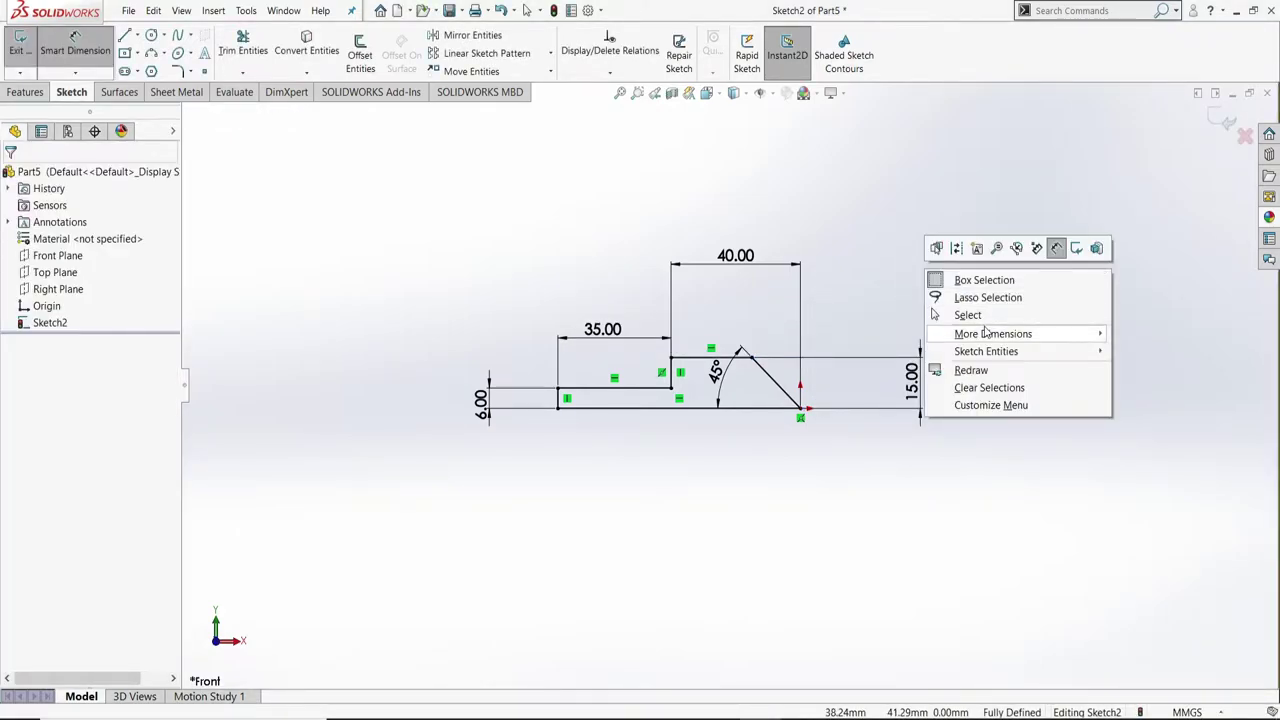
pyautogui.click(978, 318)
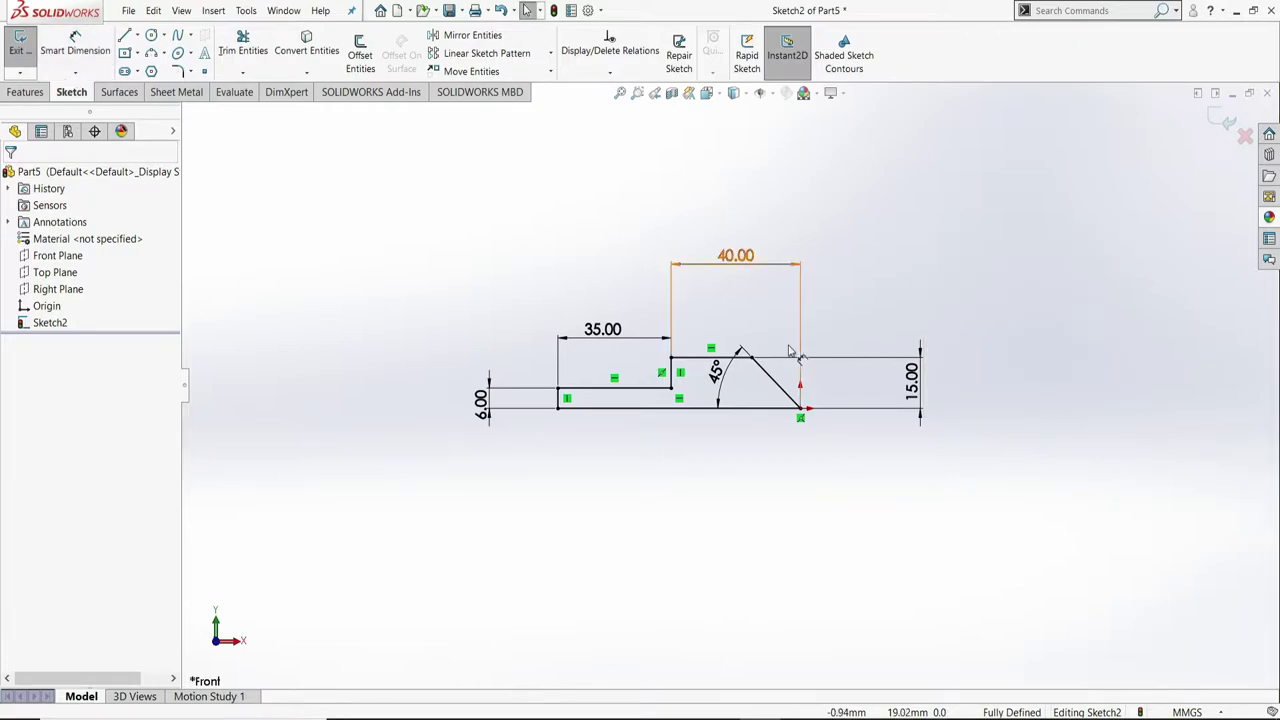
pyautogui.scroll(-3, 741, 328)
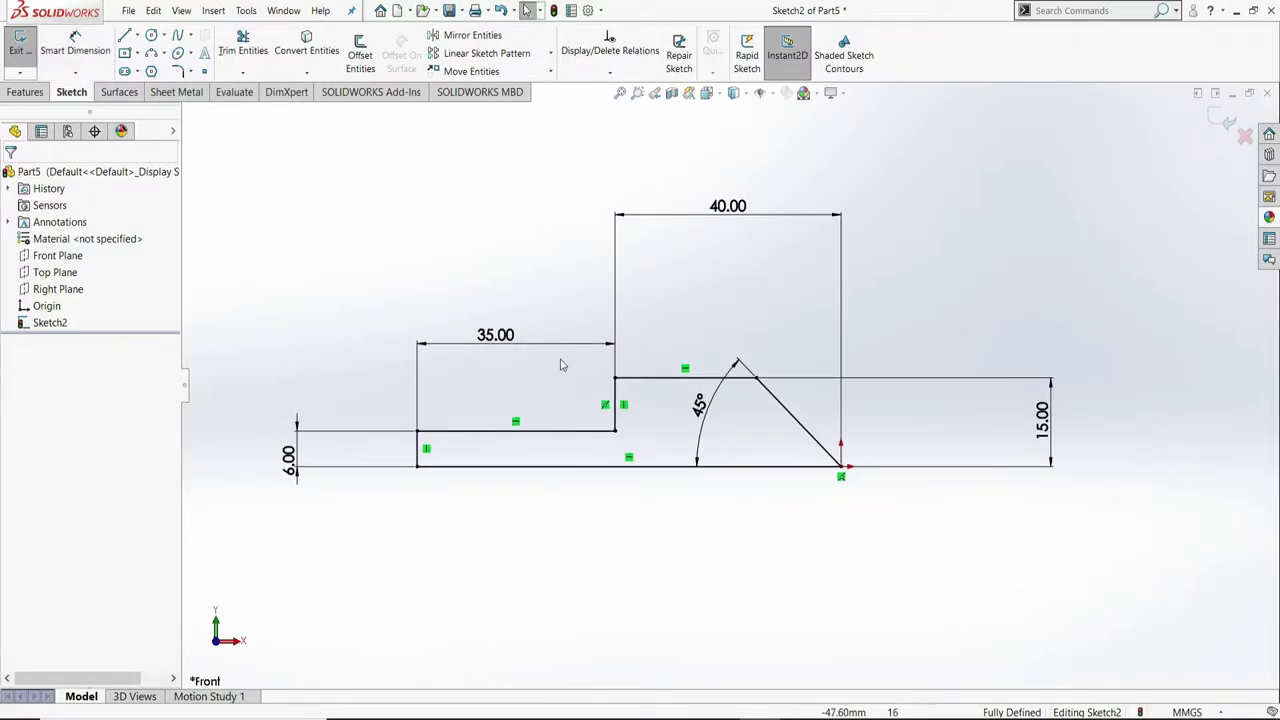
pyautogui.click(25, 92)
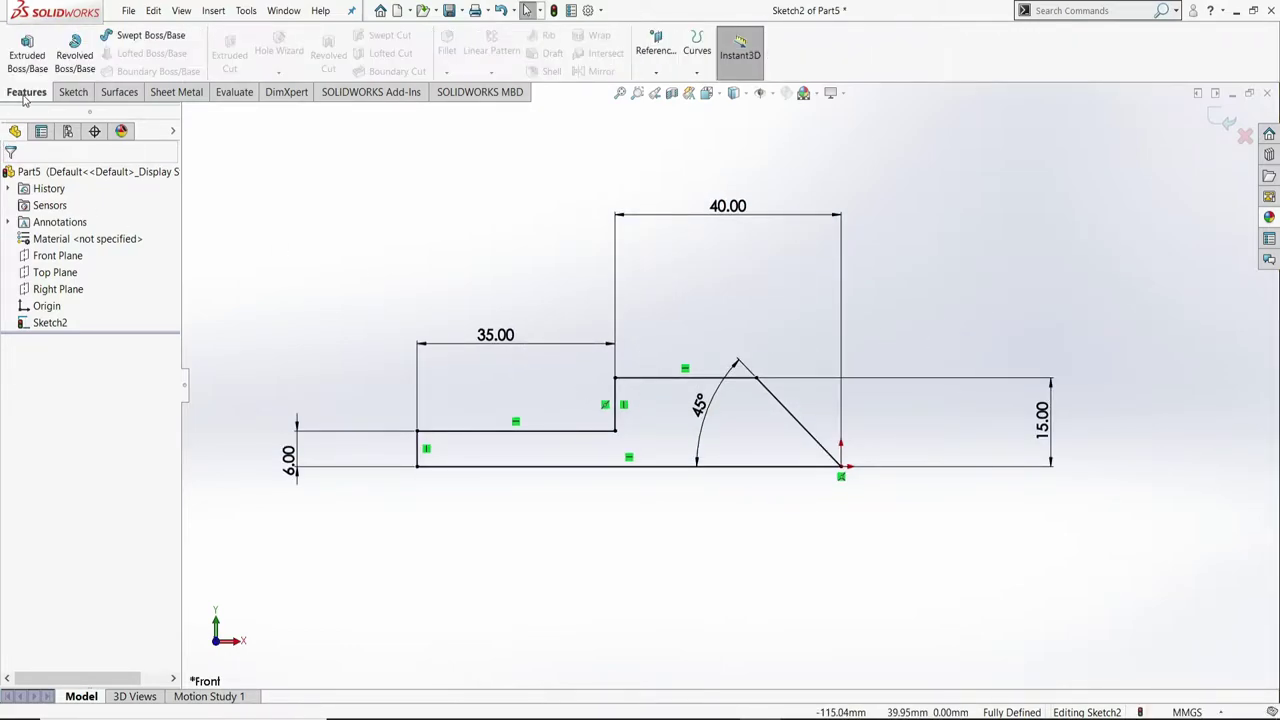
# - Revolve Sketch2 360° Blind about its bottom line into the solid Revolve1
pyautogui.click(80, 66)
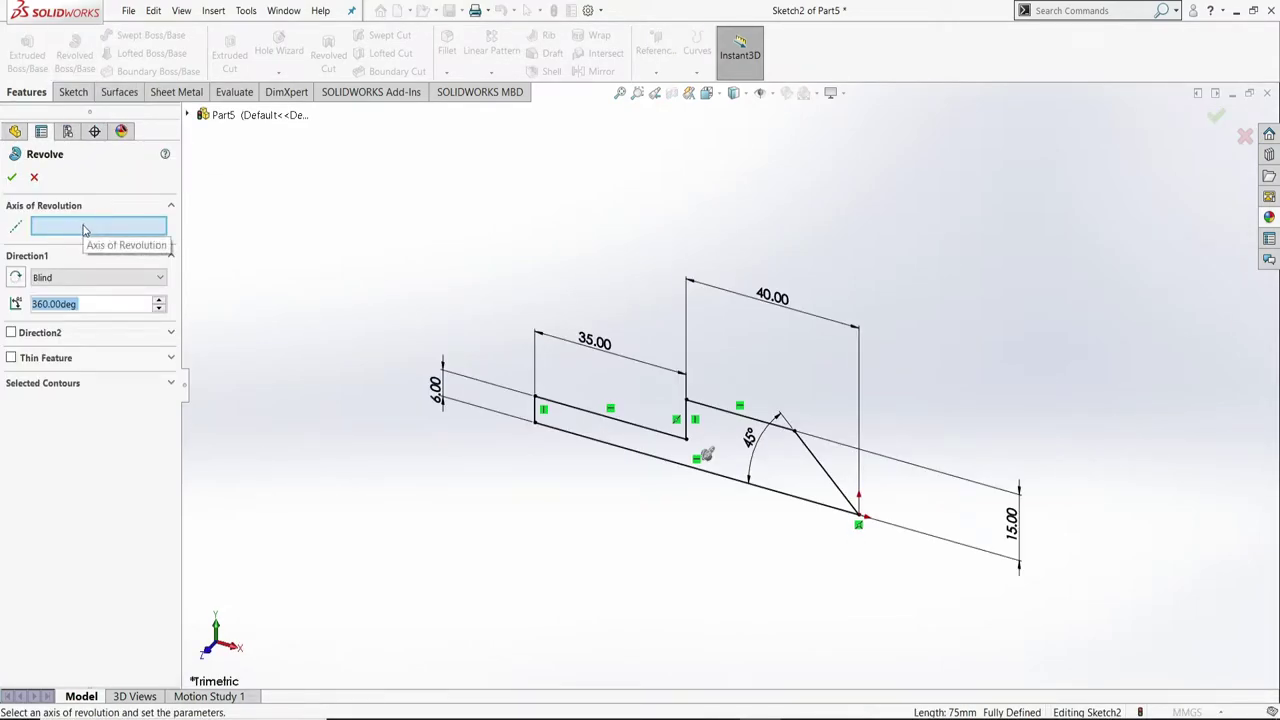
pyautogui.click(588, 446)
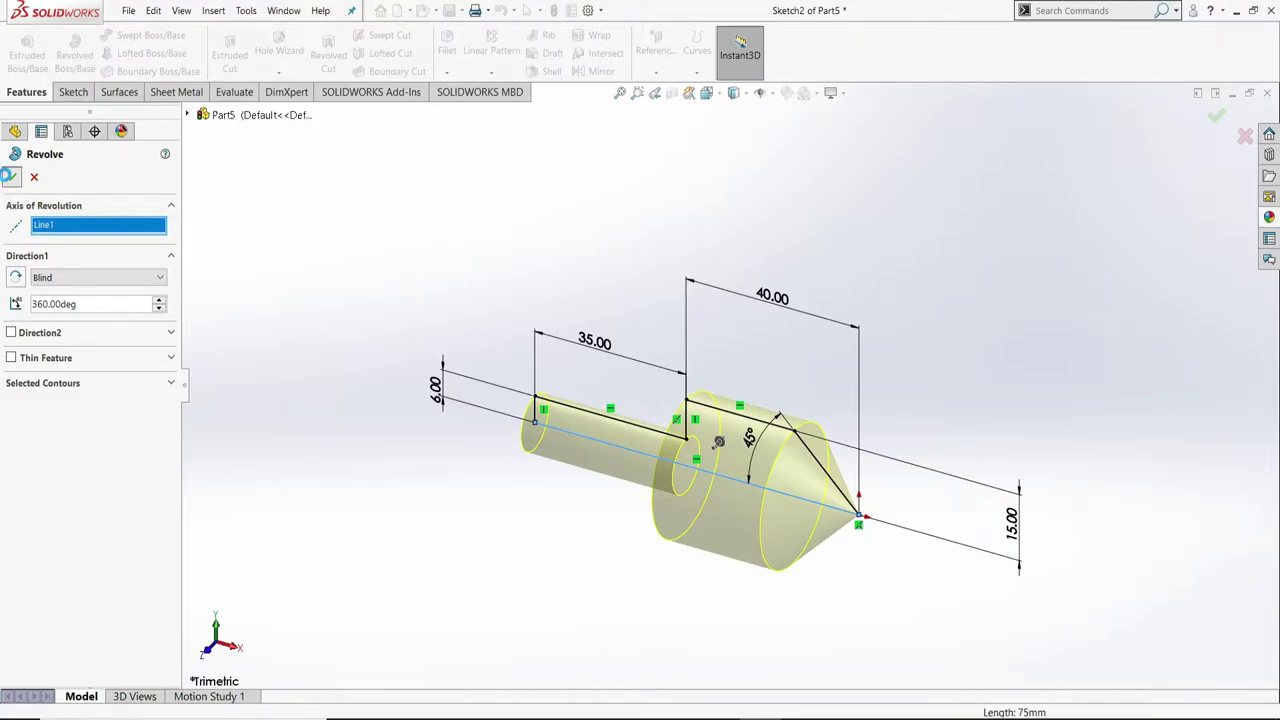
pyautogui.click(9, 177)
pyautogui.click(683, 308)
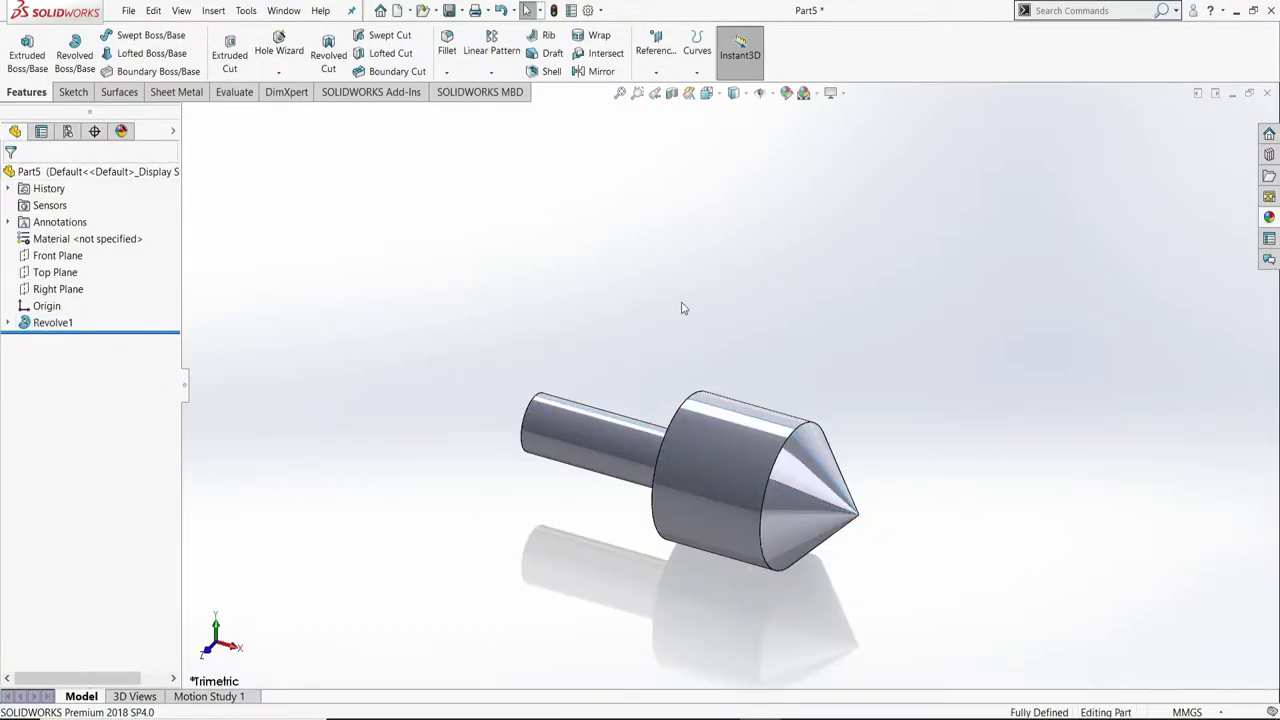
# - Orbit to a side view and open a new sketch on the Front Plane
pyautogui.moveTo(1018, 498)
pyautogui.mouseDown(button='middle')
pyautogui.moveTo(880, 463)
pyautogui.moveTo(1008, 449)
pyautogui.moveTo(912, 460)
pyautogui.moveTo(904, 412)
pyautogui.mouseUp(button='middle')
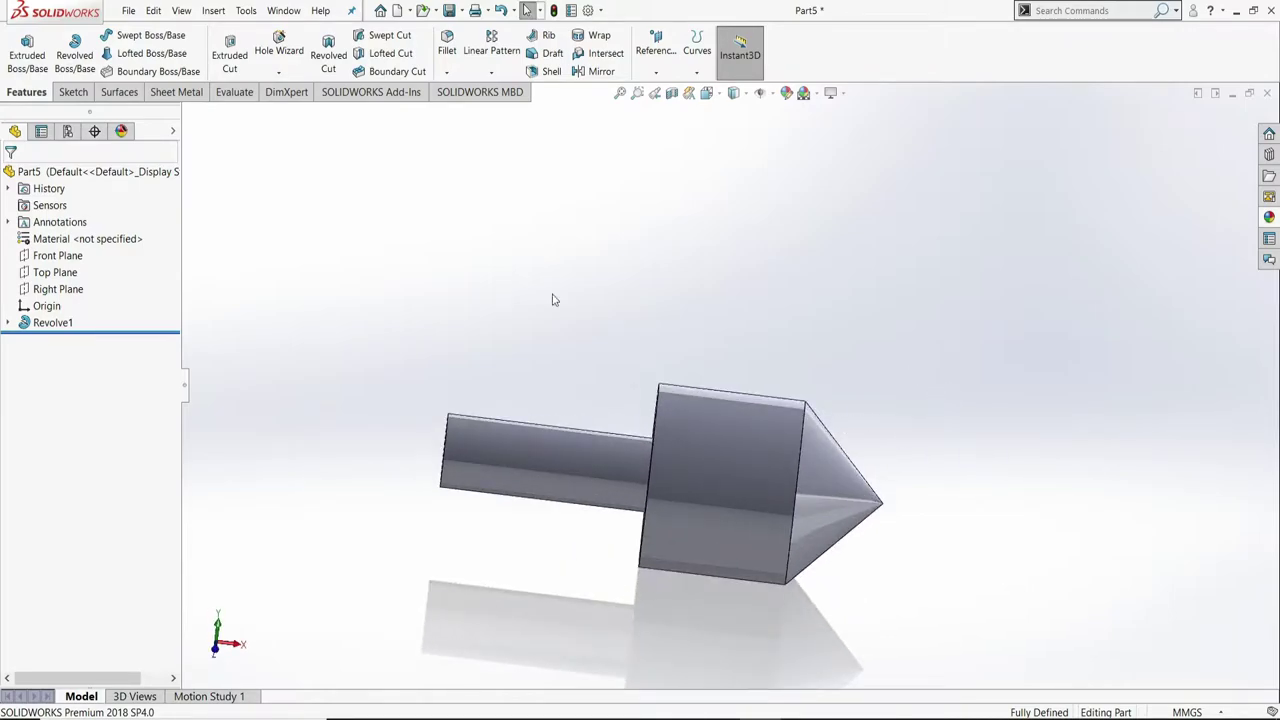
pyautogui.click(54, 256)
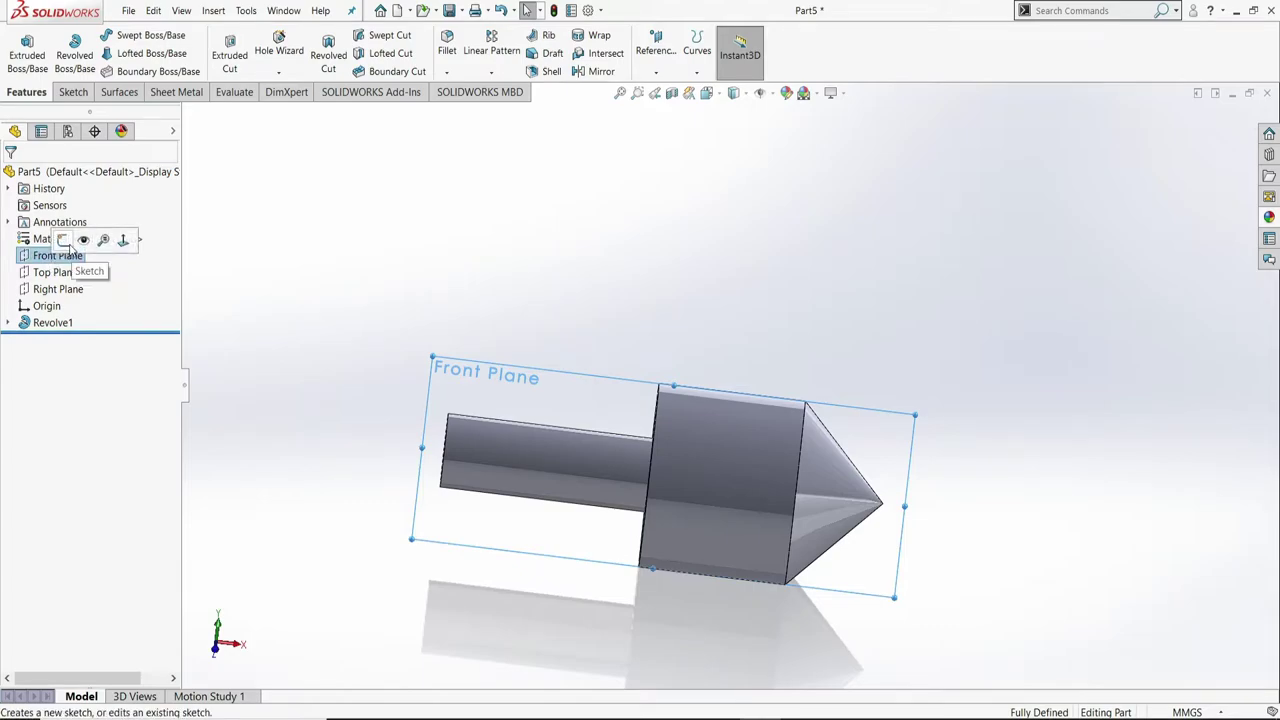
pyautogui.click(63, 240)
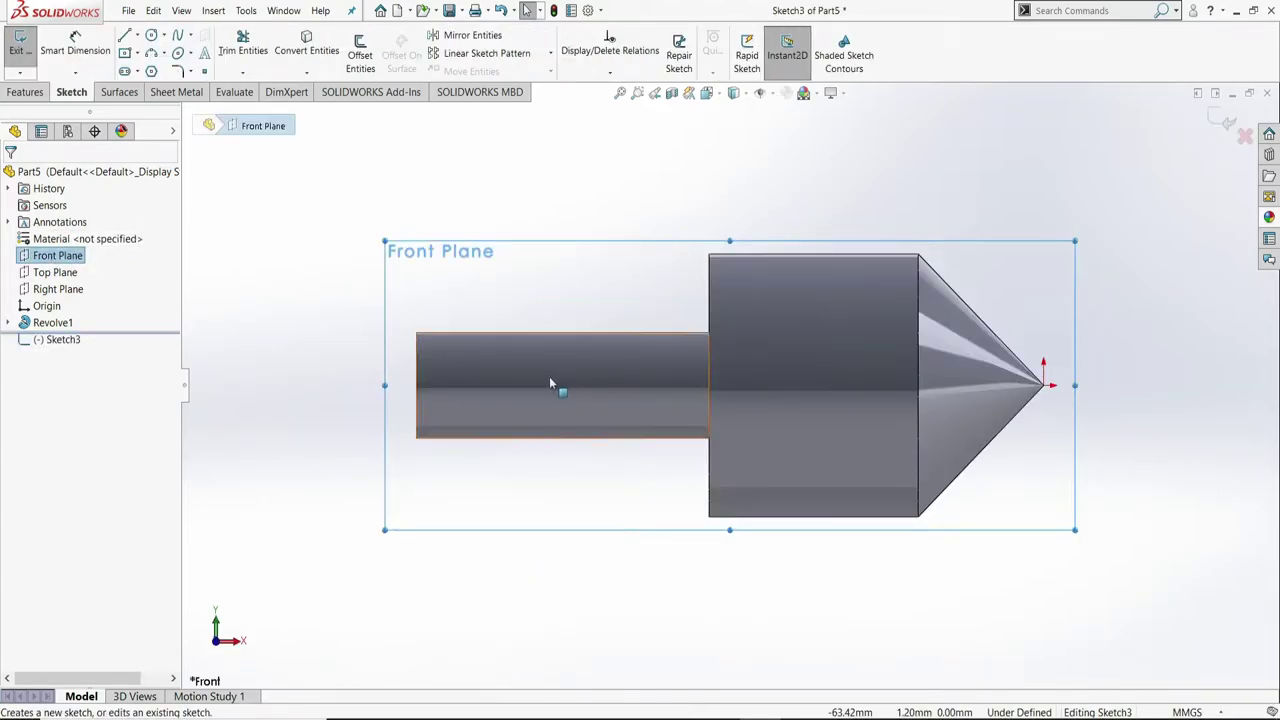
# - Draw three connected lines: up from the cone tip, left across, and down to the shoulder
pyautogui.press('f')
pyautogui.click(808, 210)
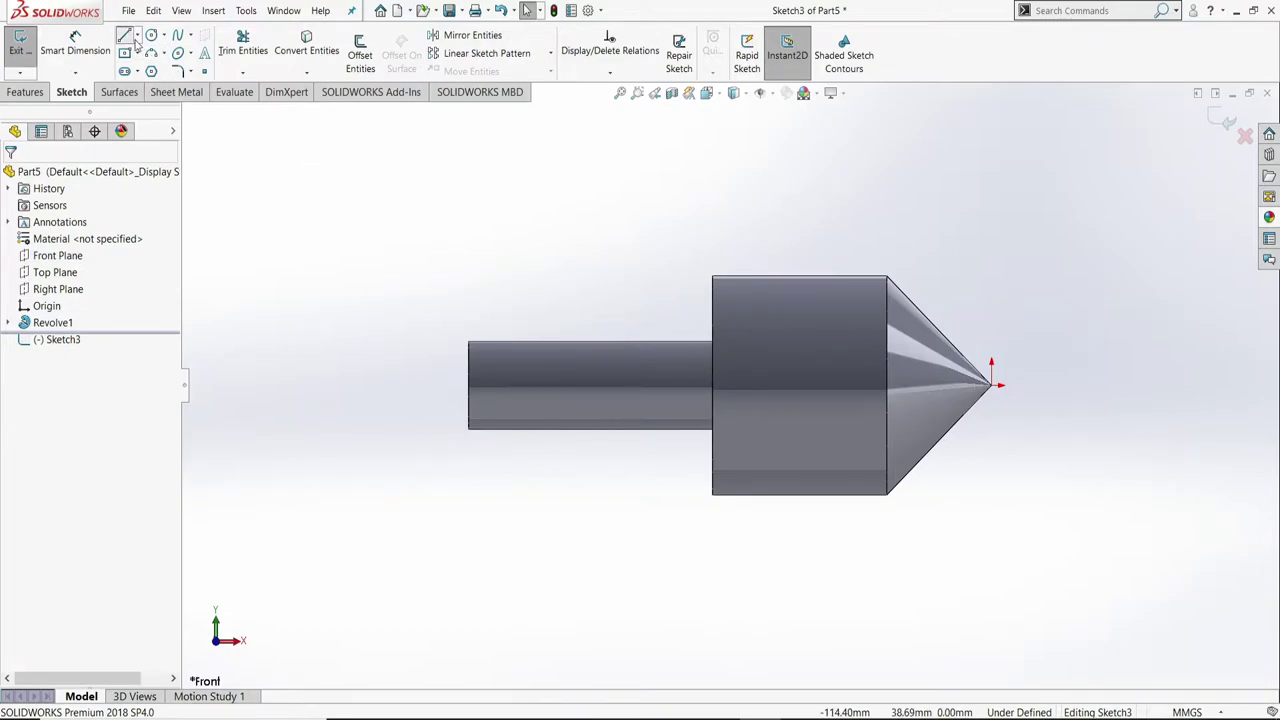
pyautogui.press('l')
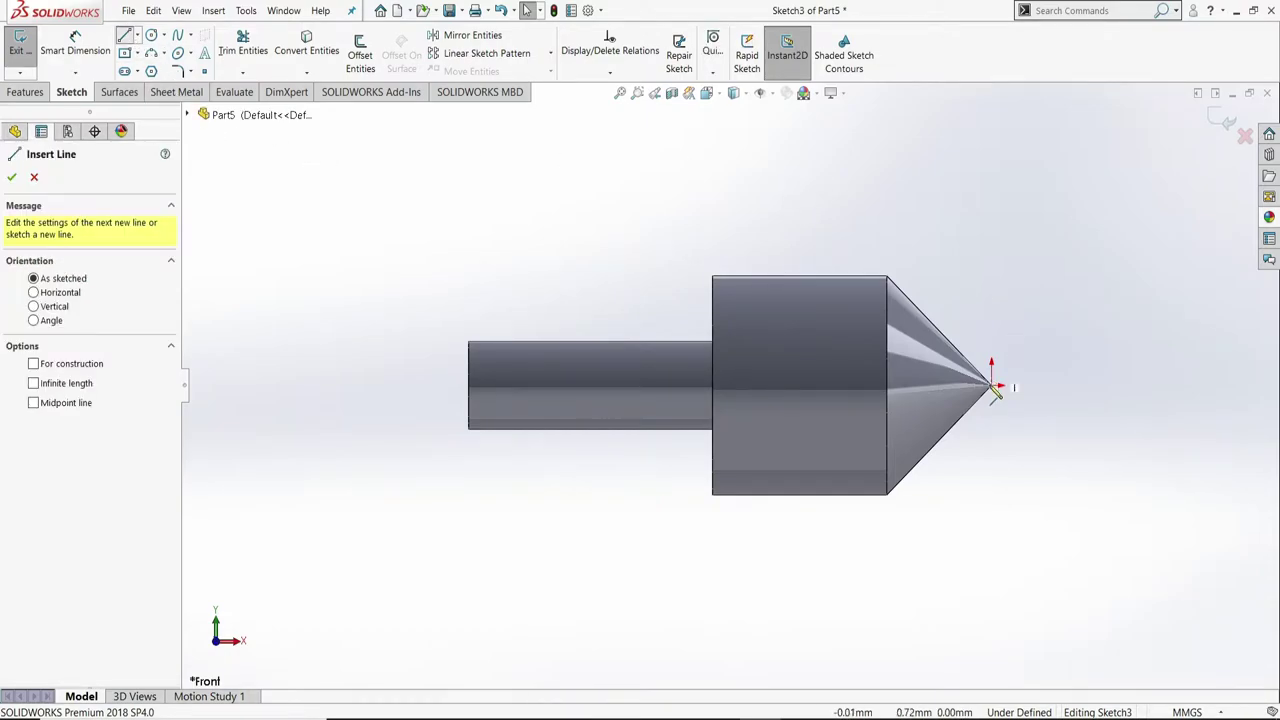
pyautogui.click(992, 385)
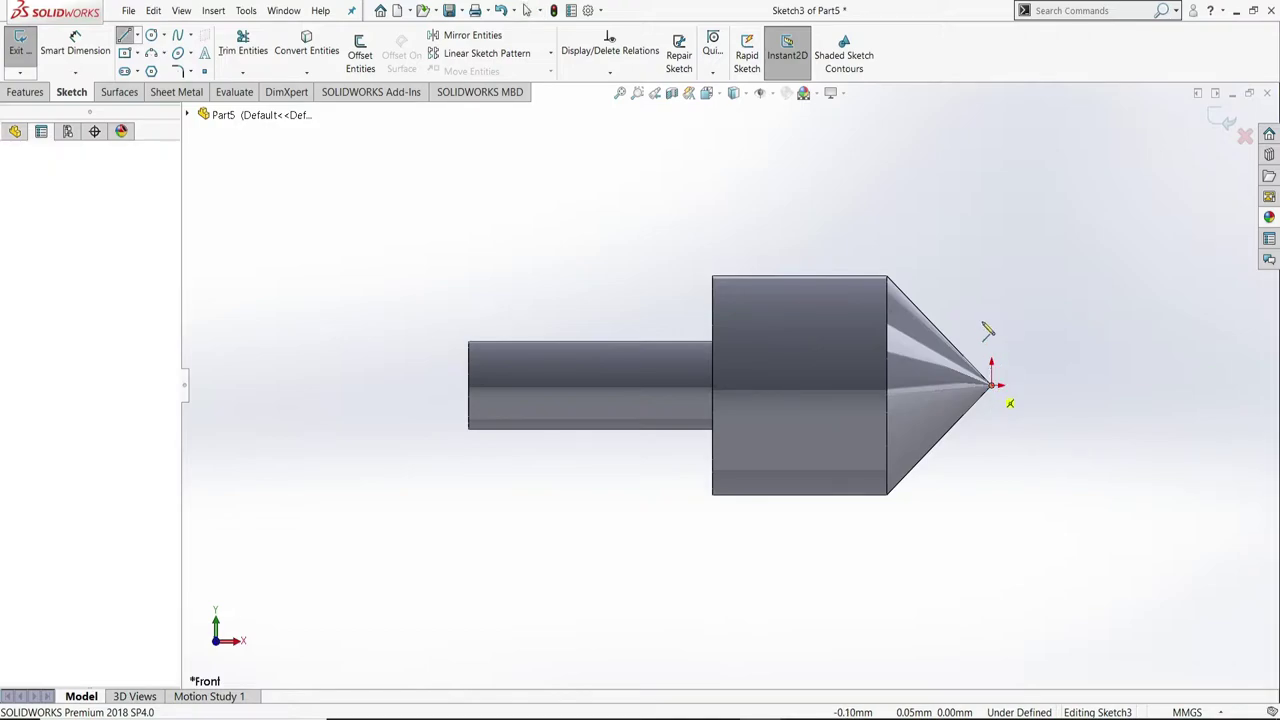
pyautogui.click(991, 209)
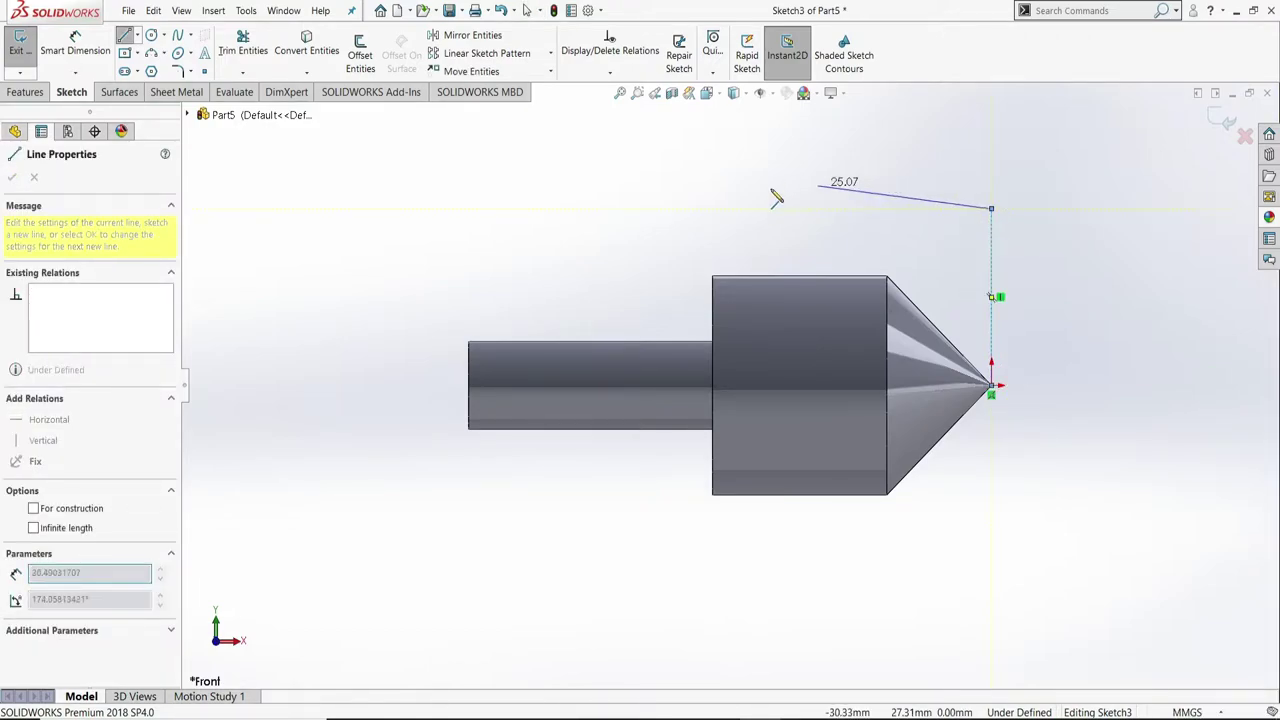
pyautogui.click(708, 209)
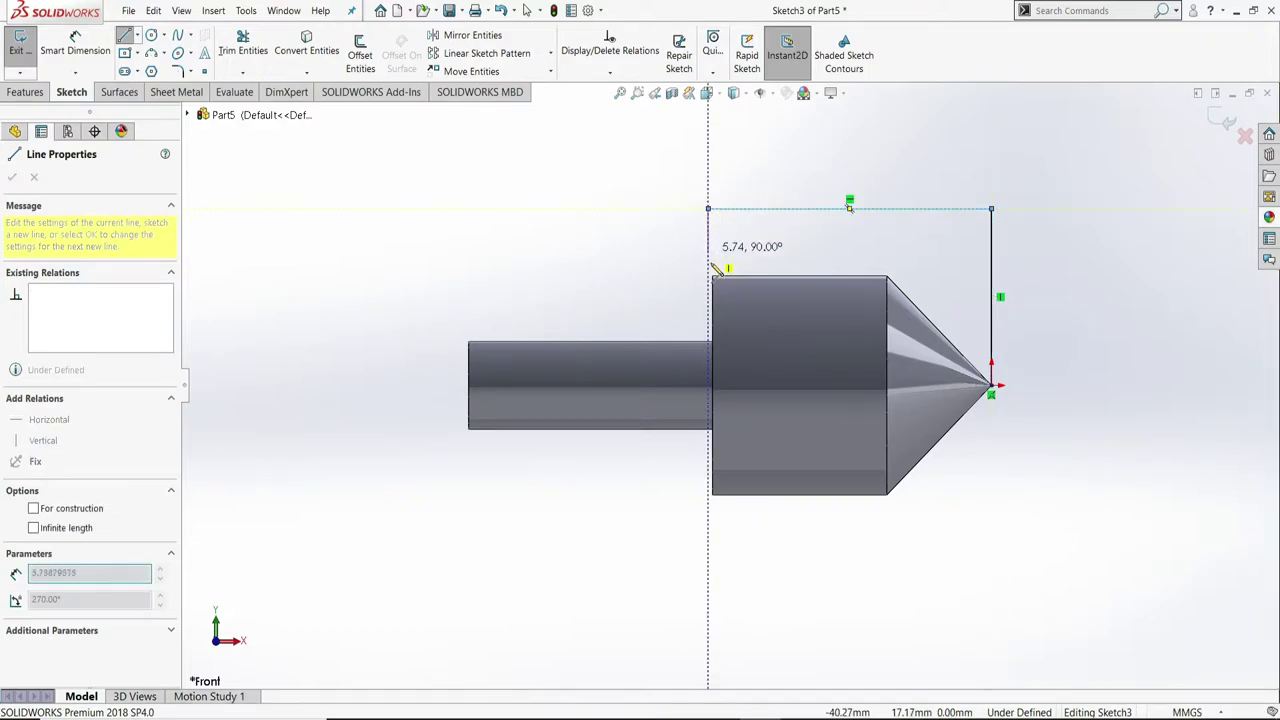
pyautogui.click(712, 385)
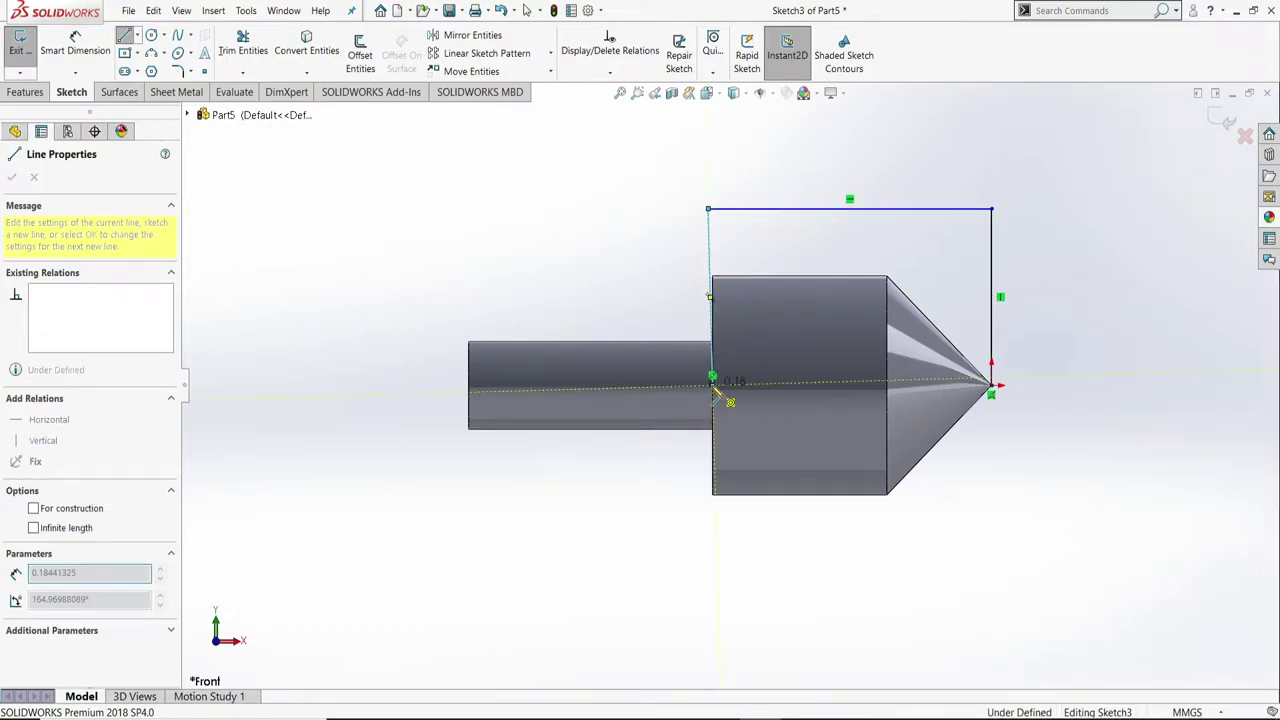
pyautogui.rightClick(716, 390)
pyautogui.click(720, 396)
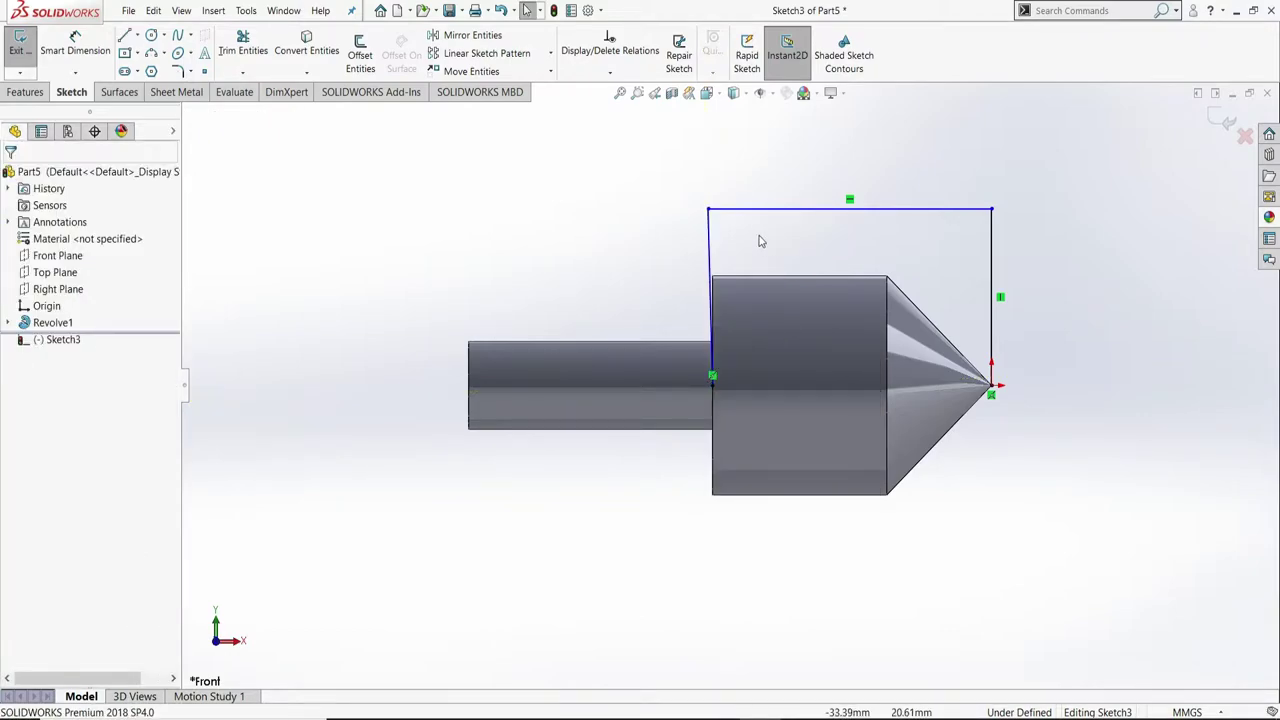
# - Make the left side line vertical
pyautogui.click(712, 250)
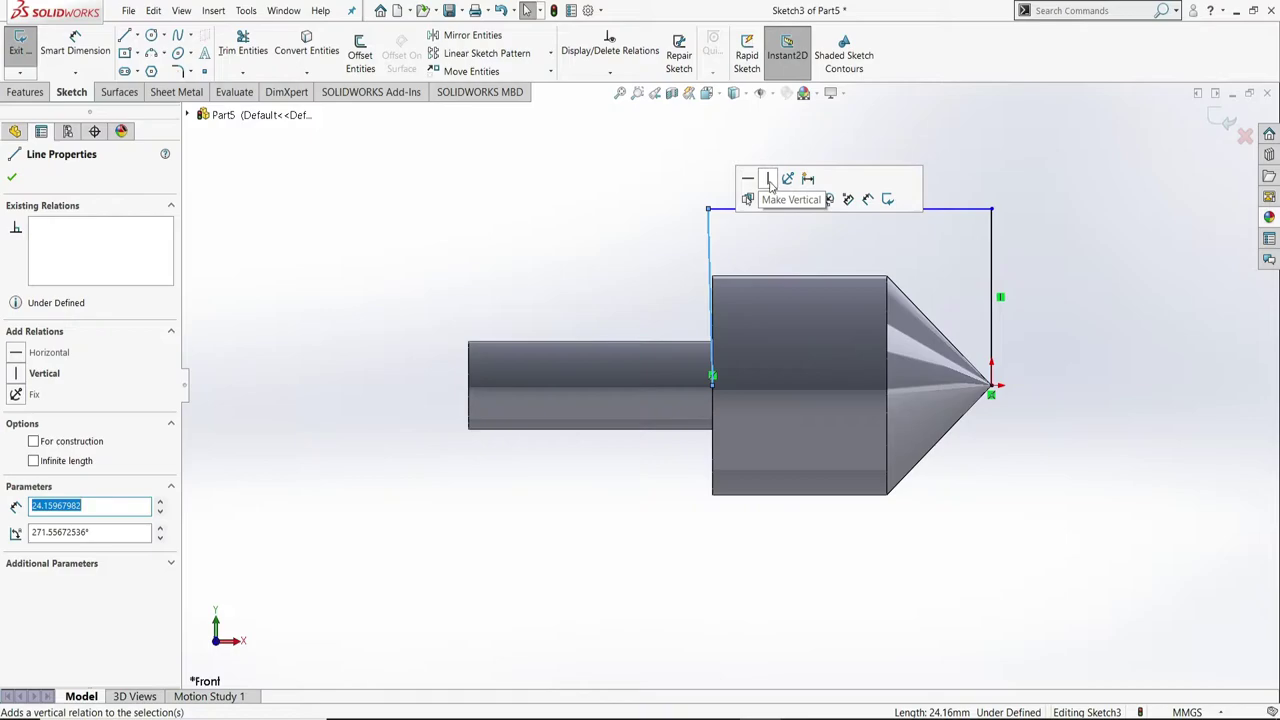
pyautogui.click(770, 185)
pyautogui.click(680, 189)
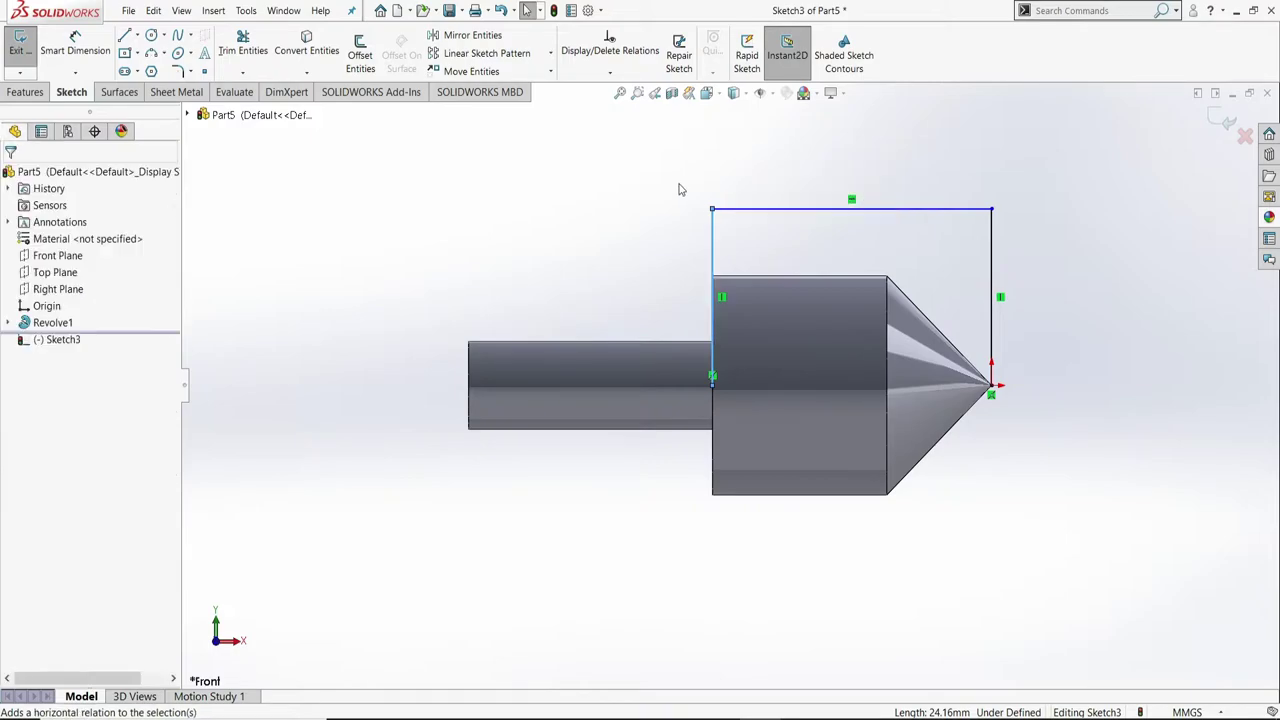
# - Dimension the right vertical line of Sketch3 at 40 mm
pyautogui.click(80, 45)
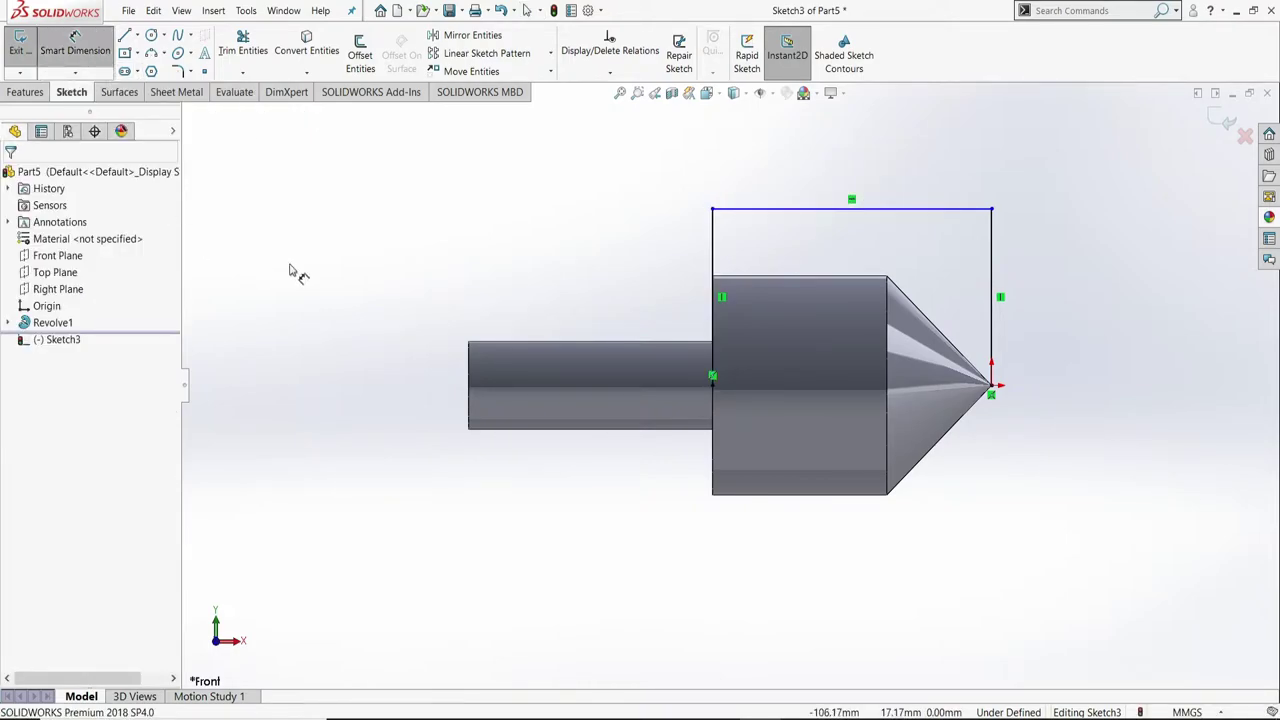
pyautogui.click(1051, 284)
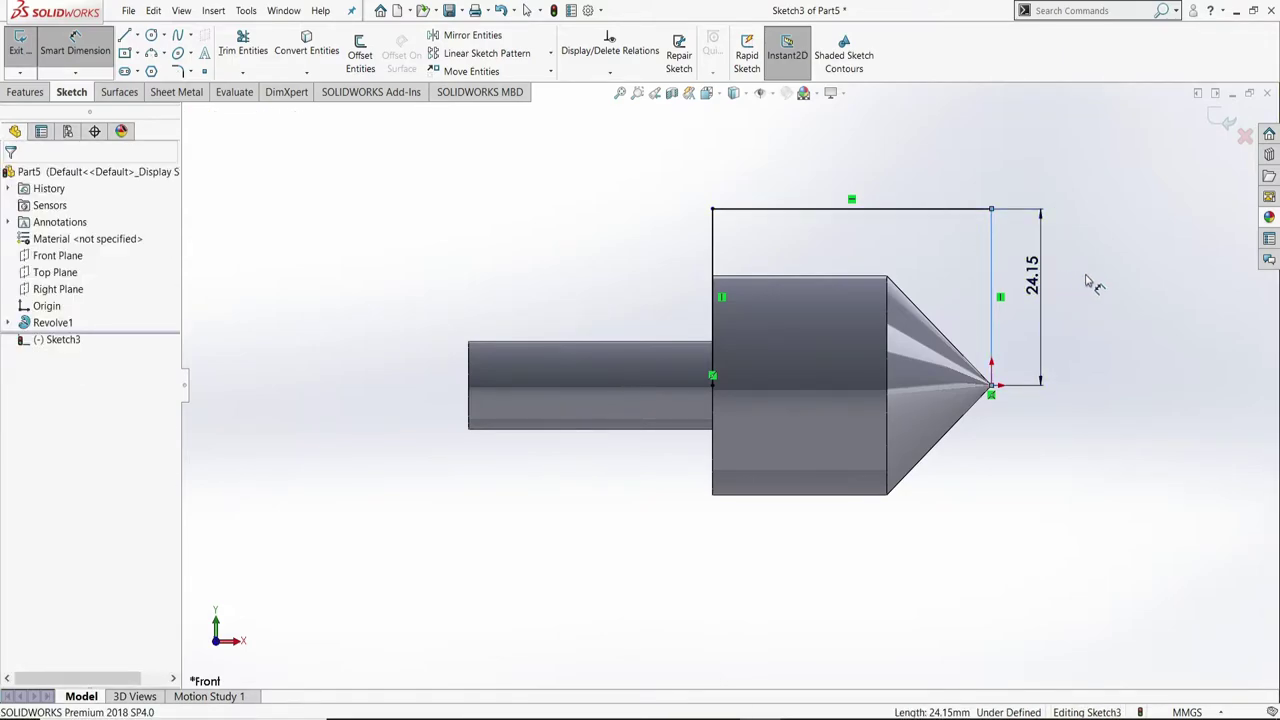
pyautogui.click(1088, 282)
pyautogui.write('4')
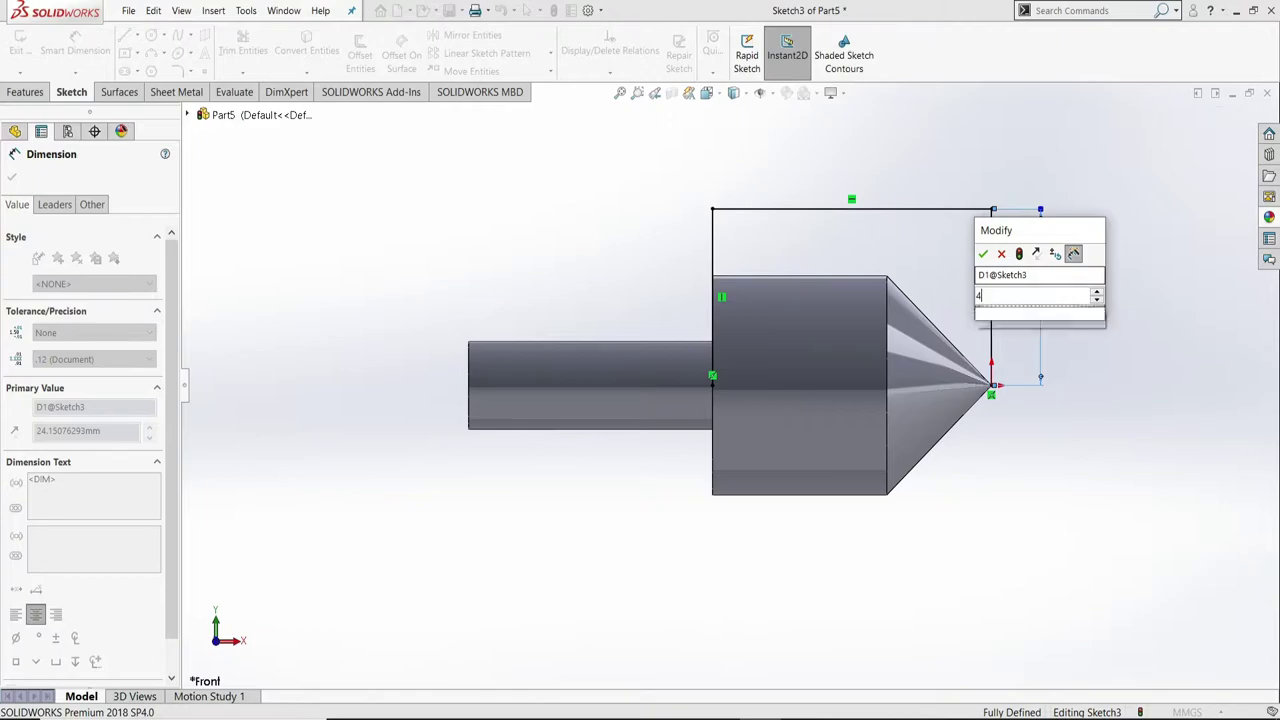
pyautogui.write('0')
pyautogui.press('Return')
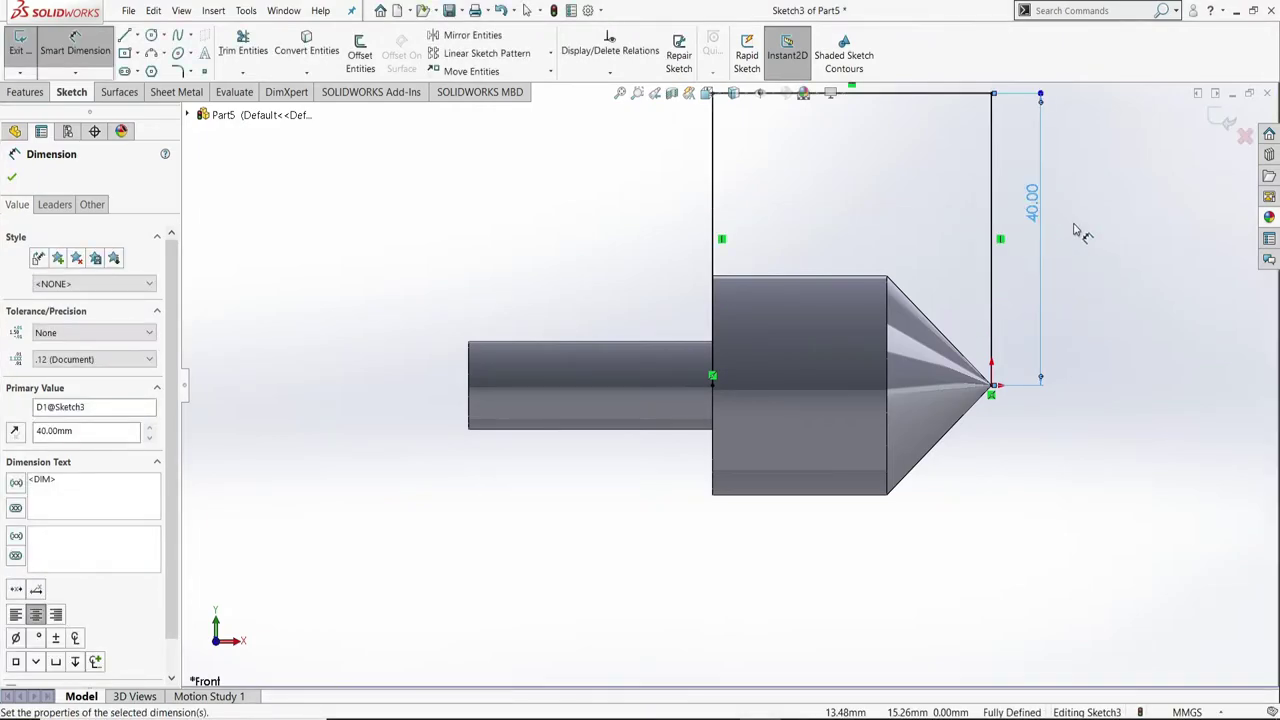
pyautogui.rightClick(1114, 264)
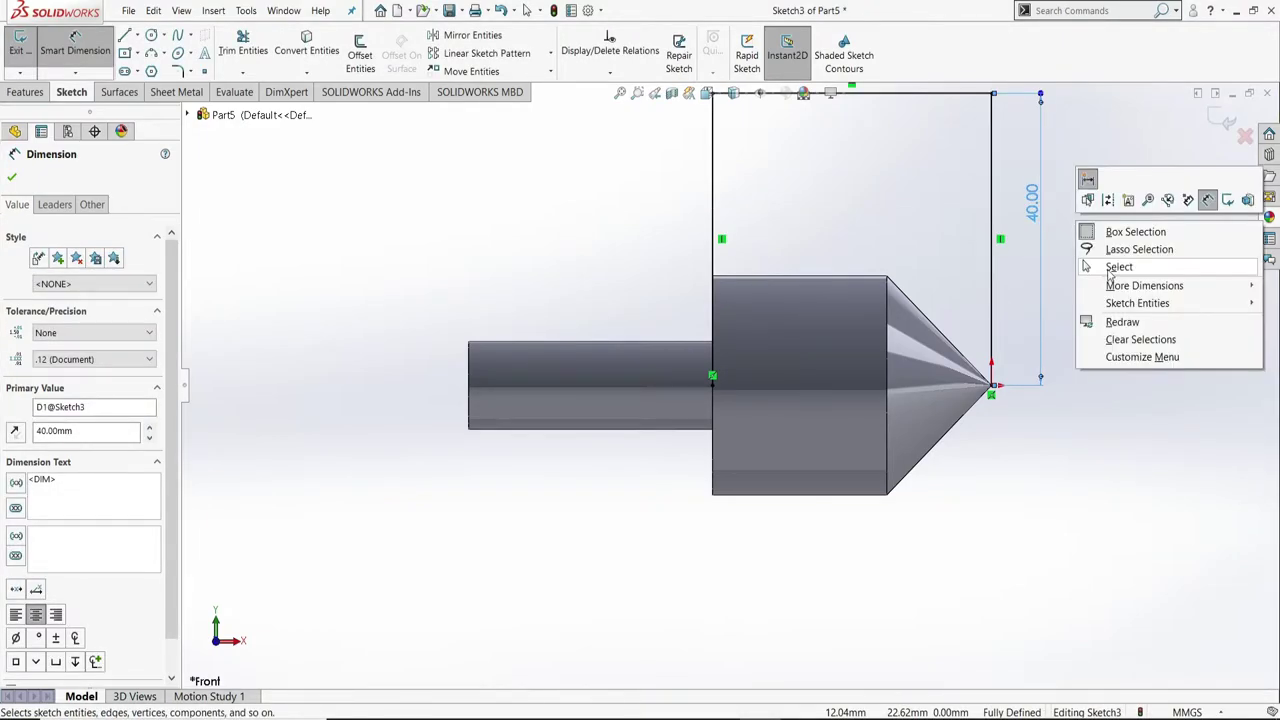
pyautogui.click(1117, 267)
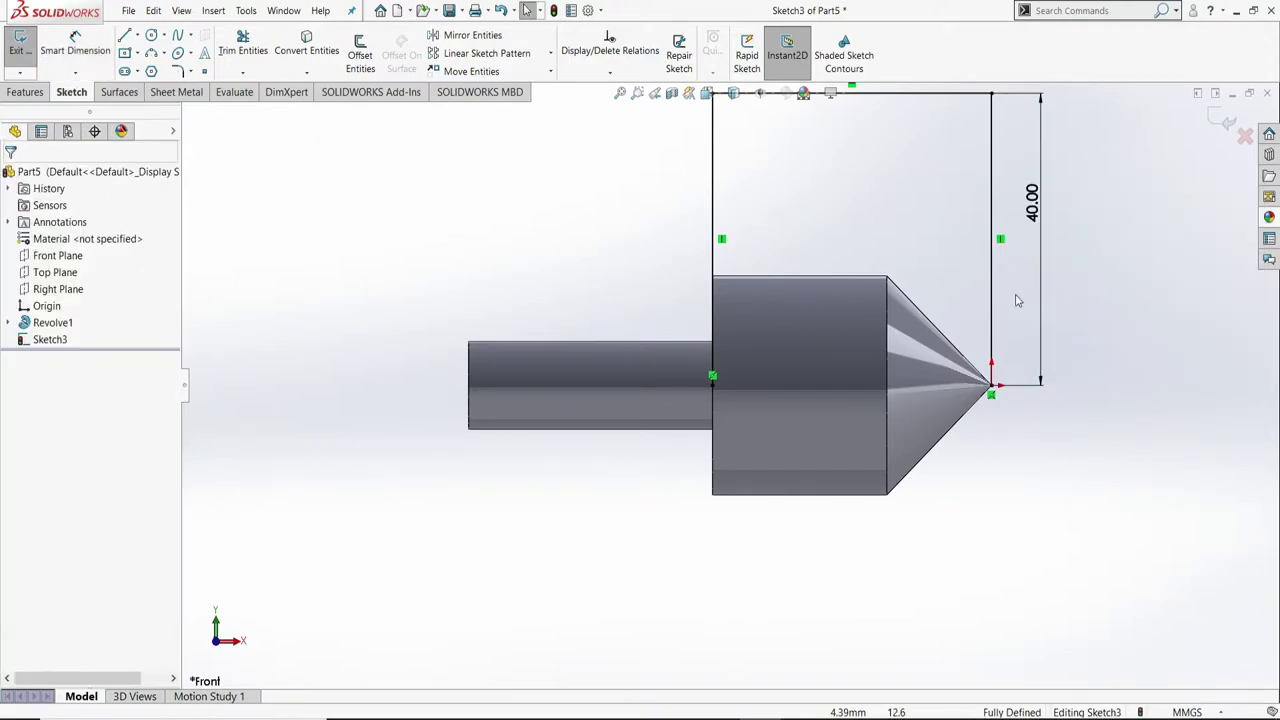
pyautogui.scroll(3, 731, 381)
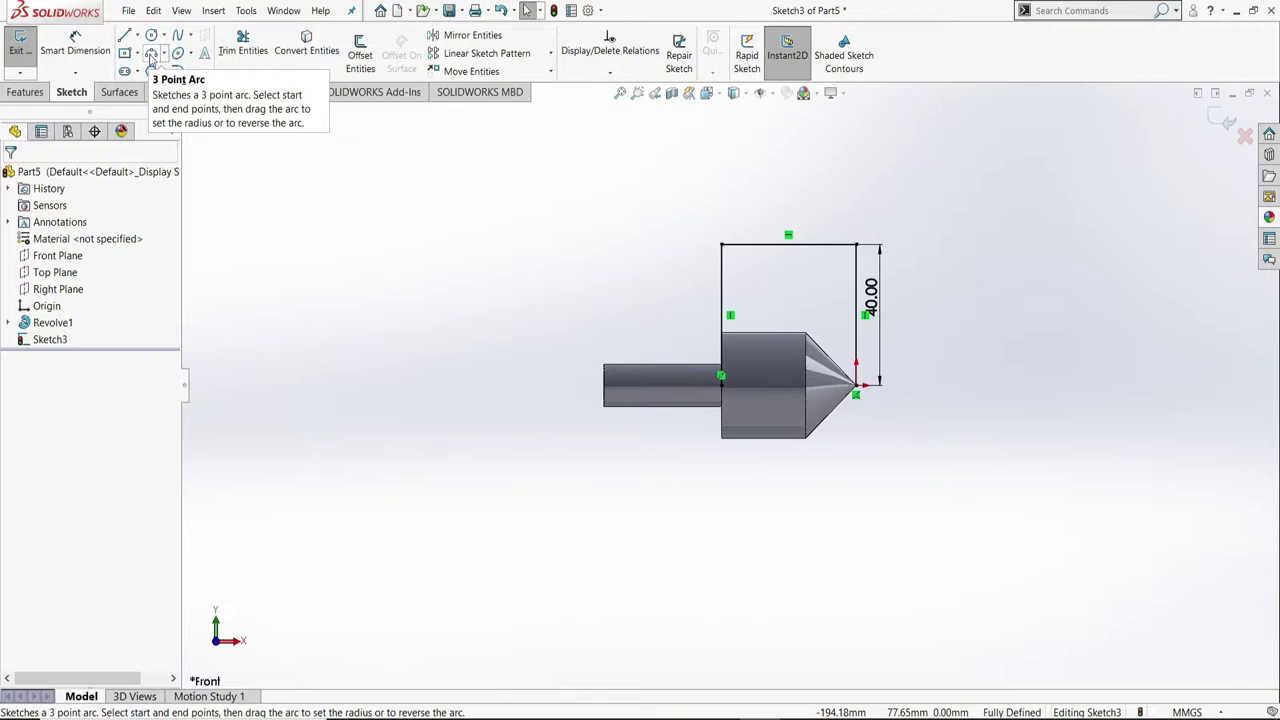
# - Draw a 3-point arc from the box's top-left corner to the cone tip, R 40, 90°
pyautogui.click(150, 54)
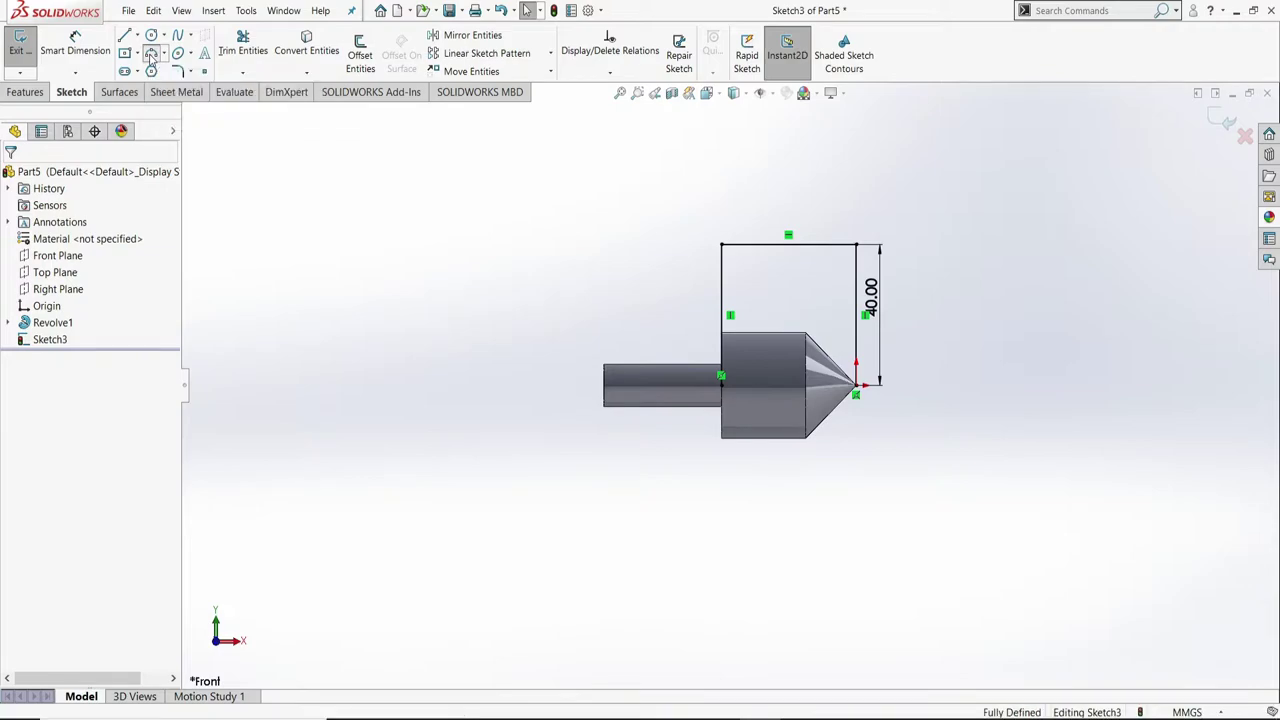
pyautogui.click(721, 245)
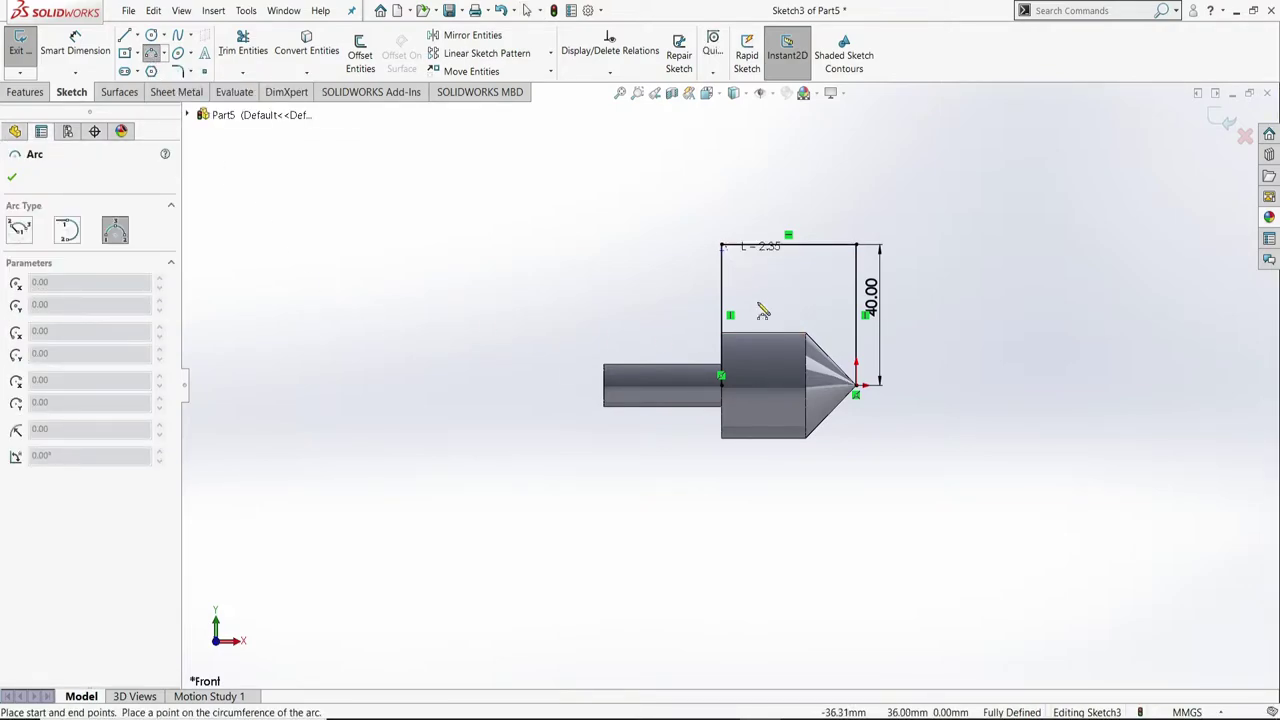
pyautogui.click(857, 386)
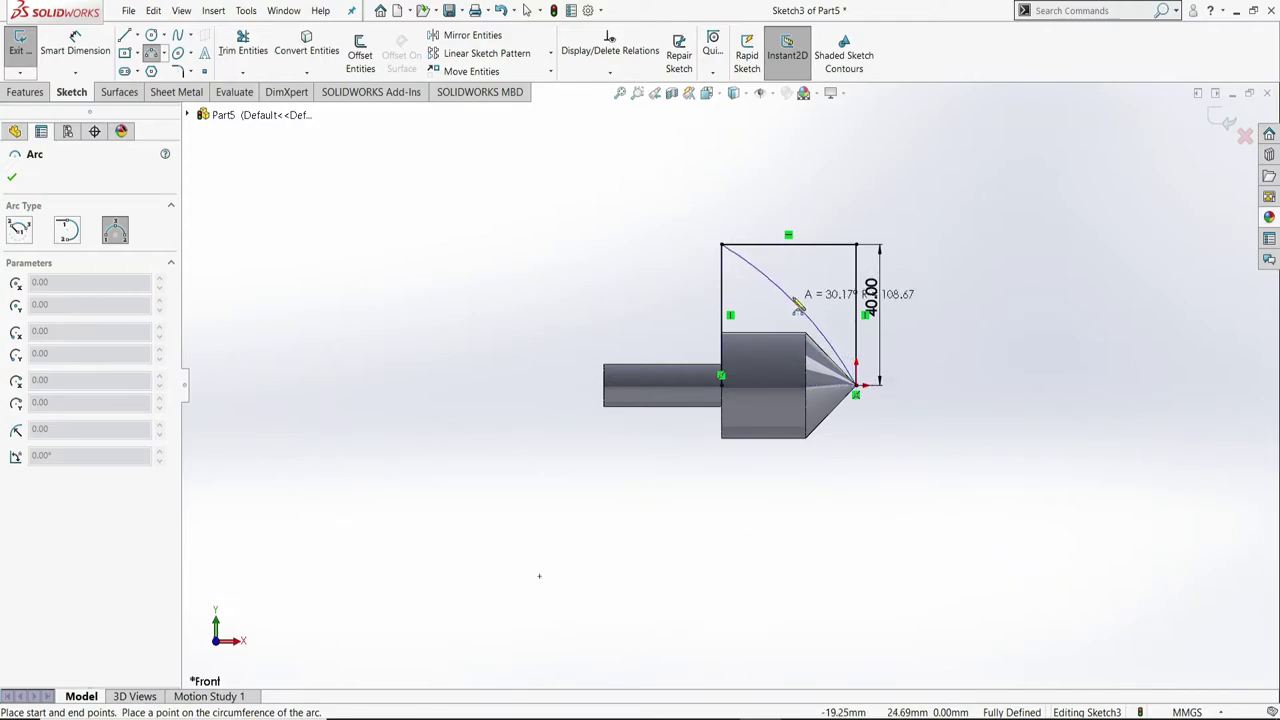
pyautogui.click(762, 352)
pyautogui.rightClick(765, 353)
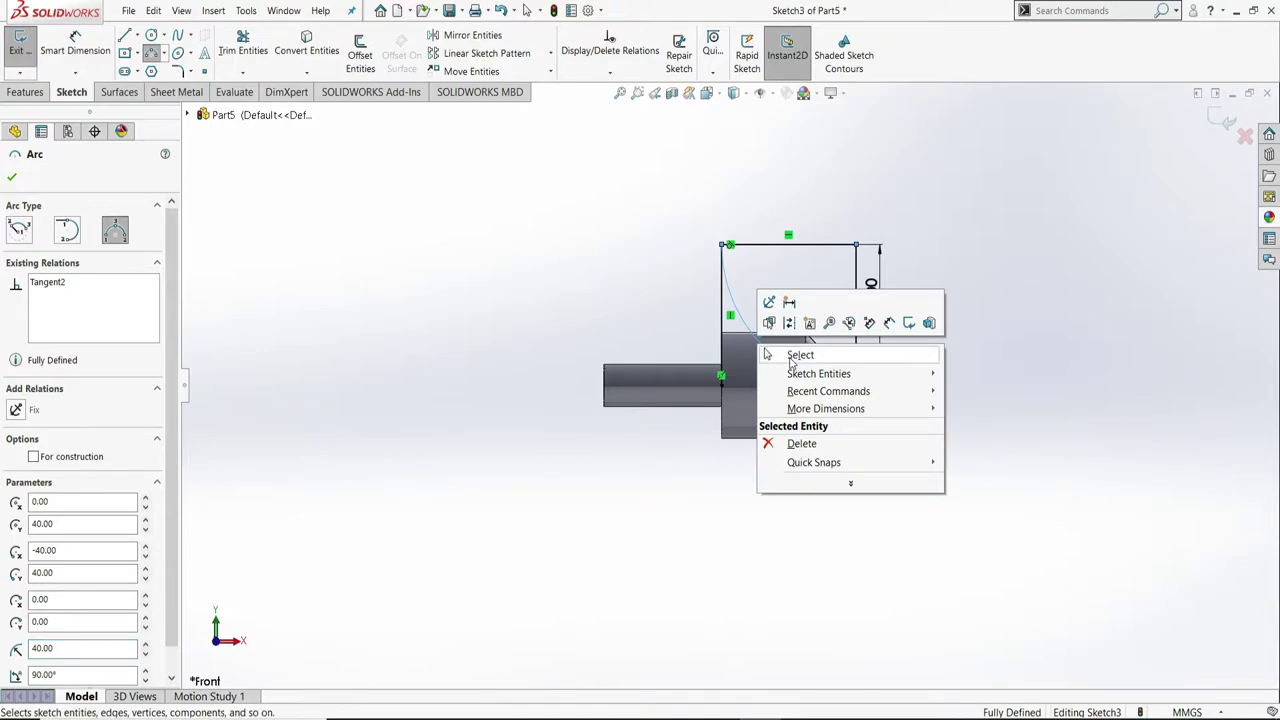
pyautogui.click(790, 358)
pyautogui.scroll(-2, 811, 285)
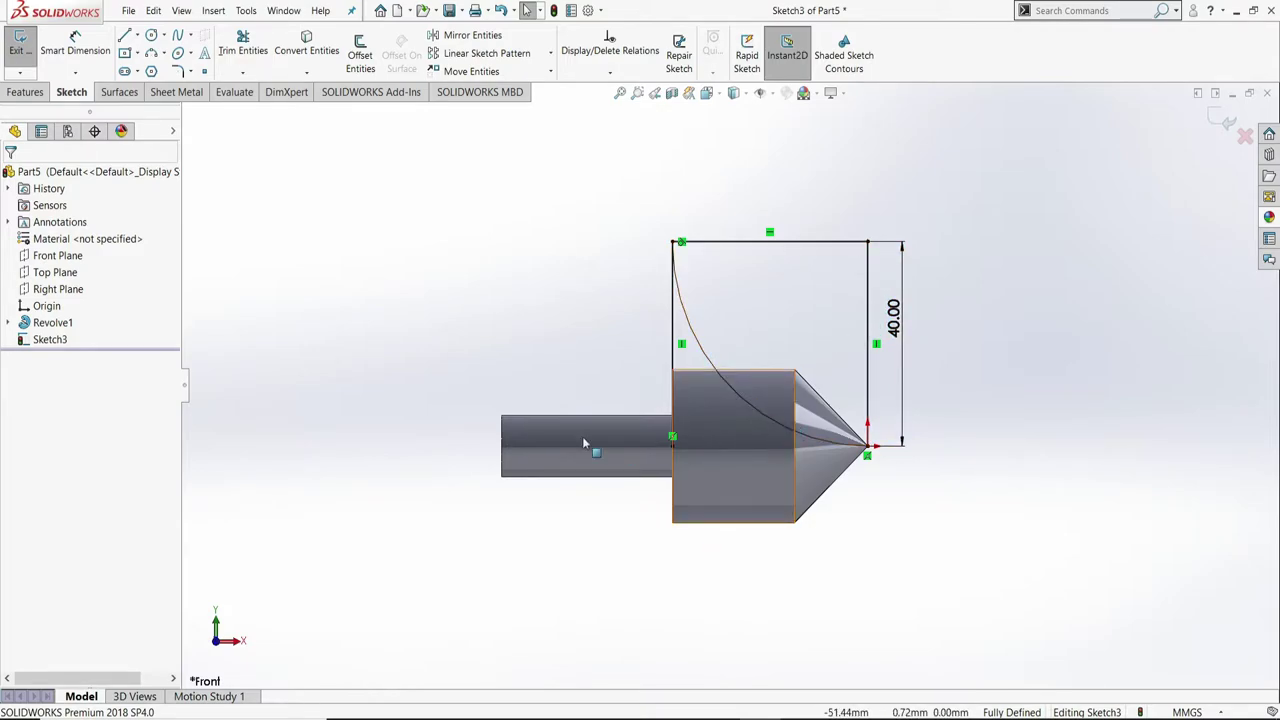
# - Convert the box's left vertical line to construction geometry
pyautogui.click(673, 346)
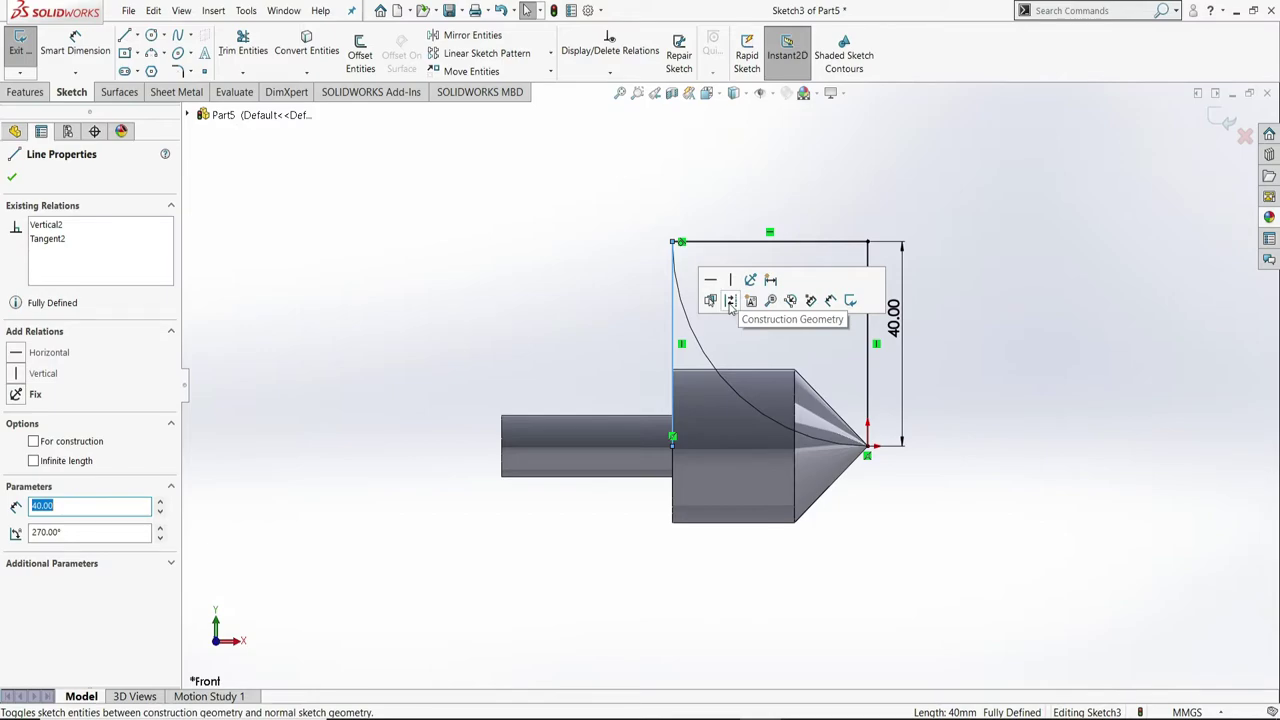
pyautogui.click(755, 272)
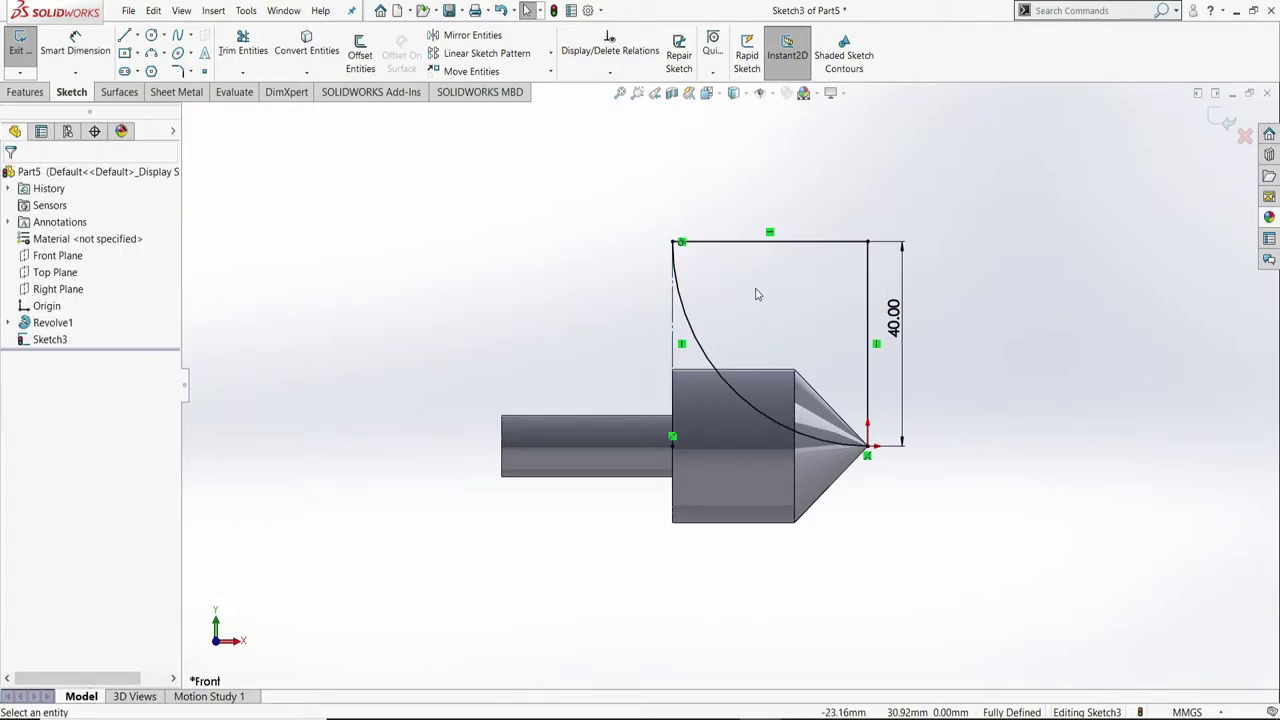
pyautogui.click(25, 92)
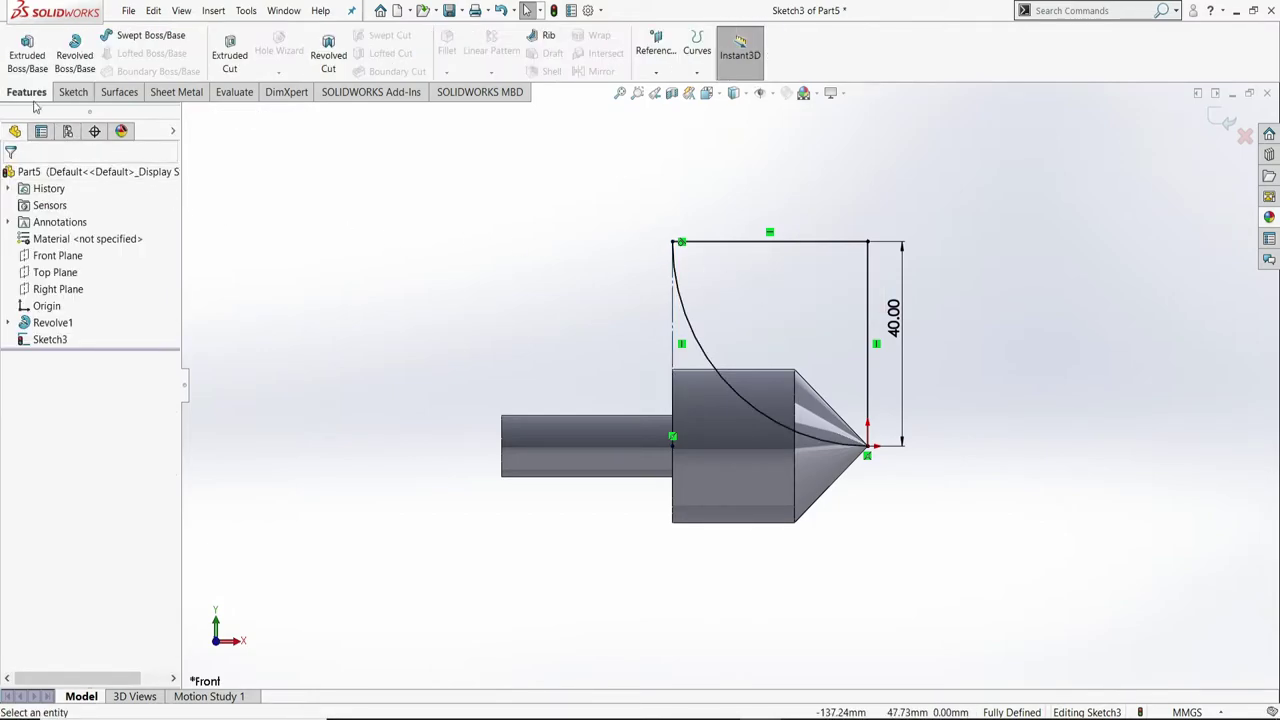
# - Create a reversed Through All extruded cut from Sketch3, carving the first flute
pyautogui.click(230, 70)
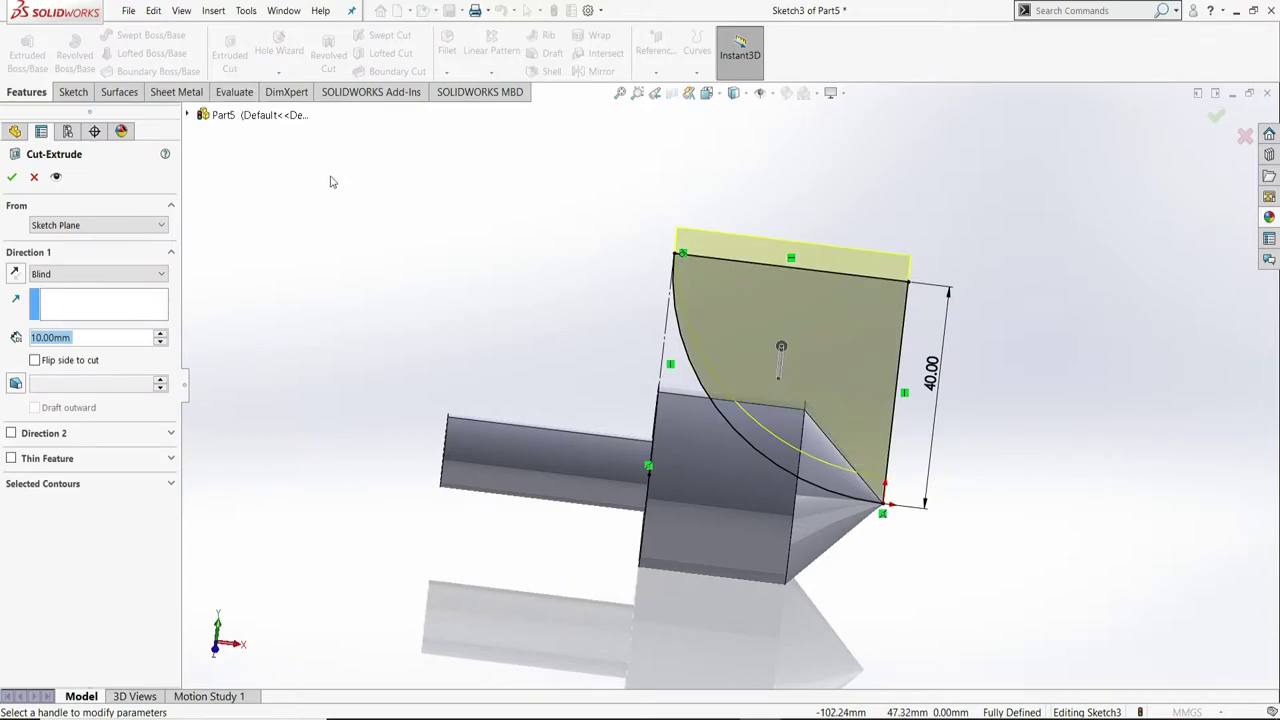
pyautogui.click(17, 277)
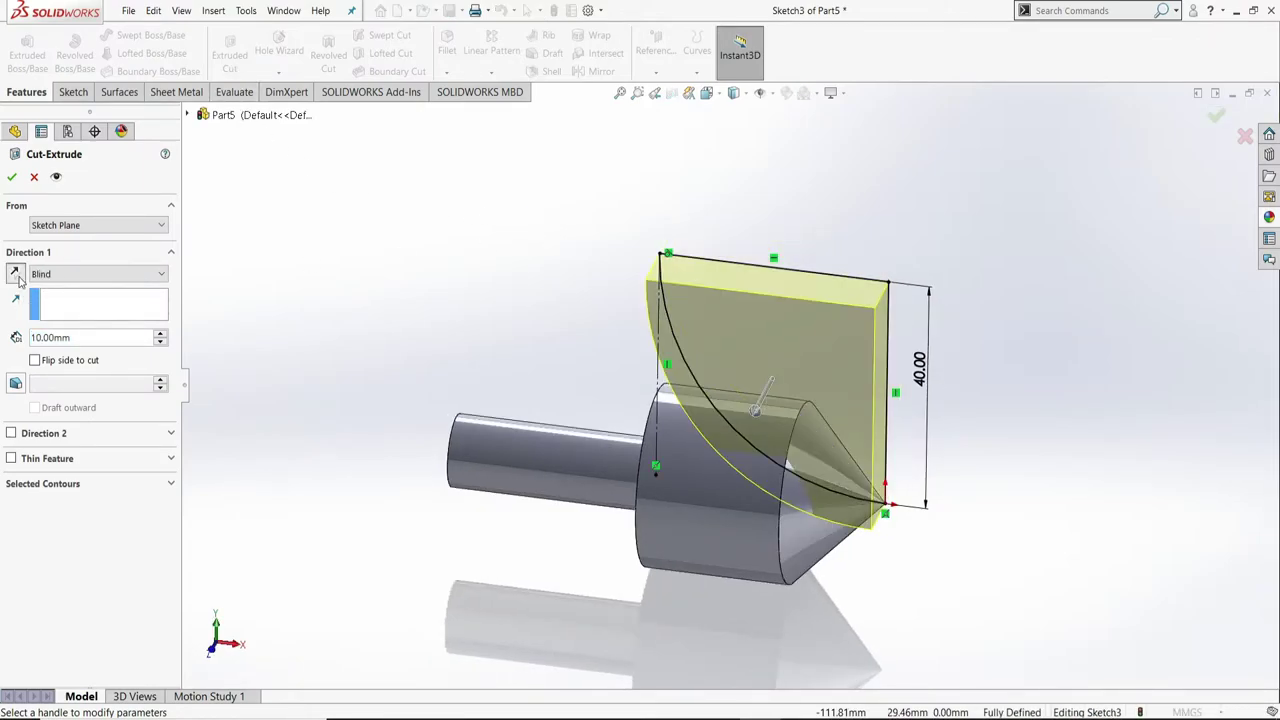
pyautogui.click(72, 274)
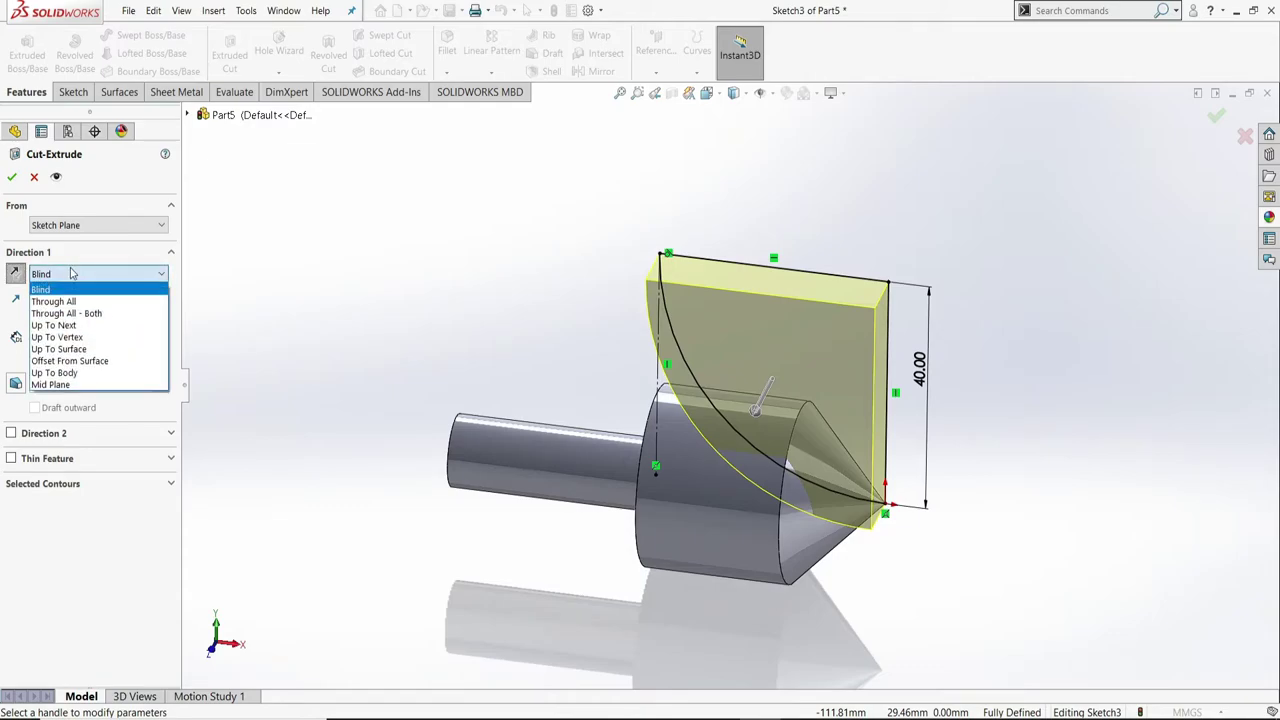
pyautogui.click(74, 302)
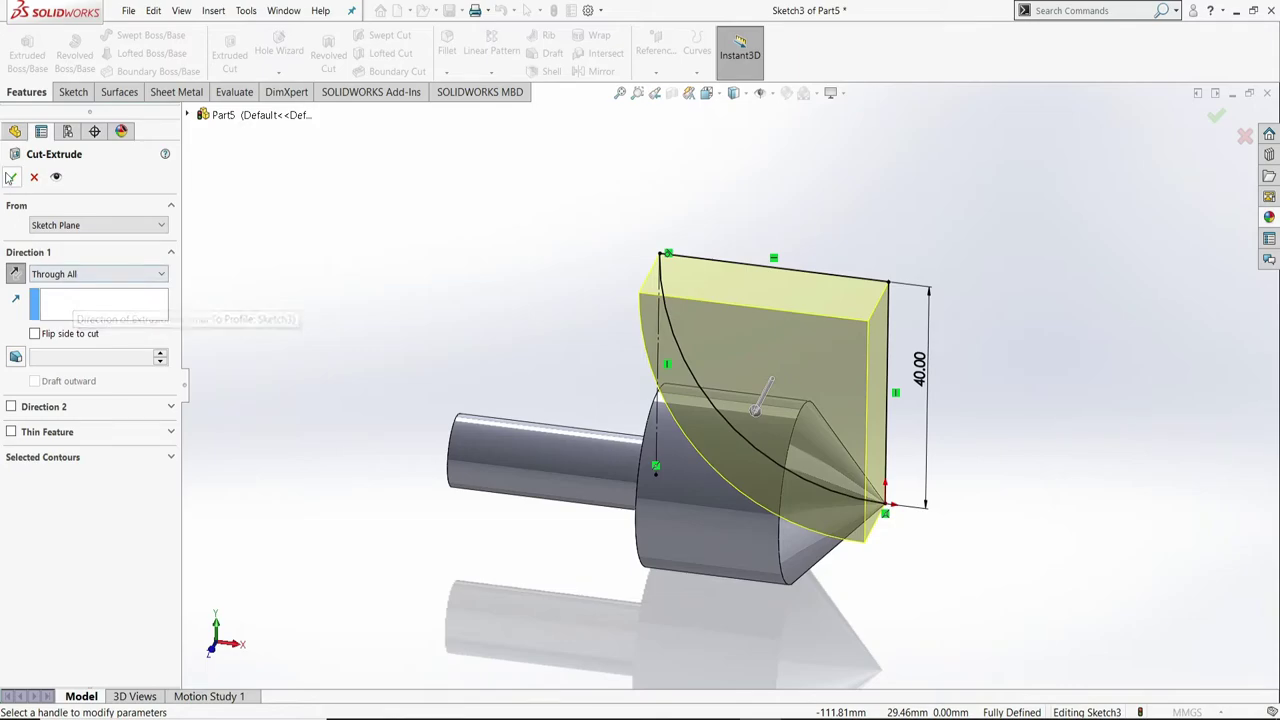
pyautogui.click(1216, 116)
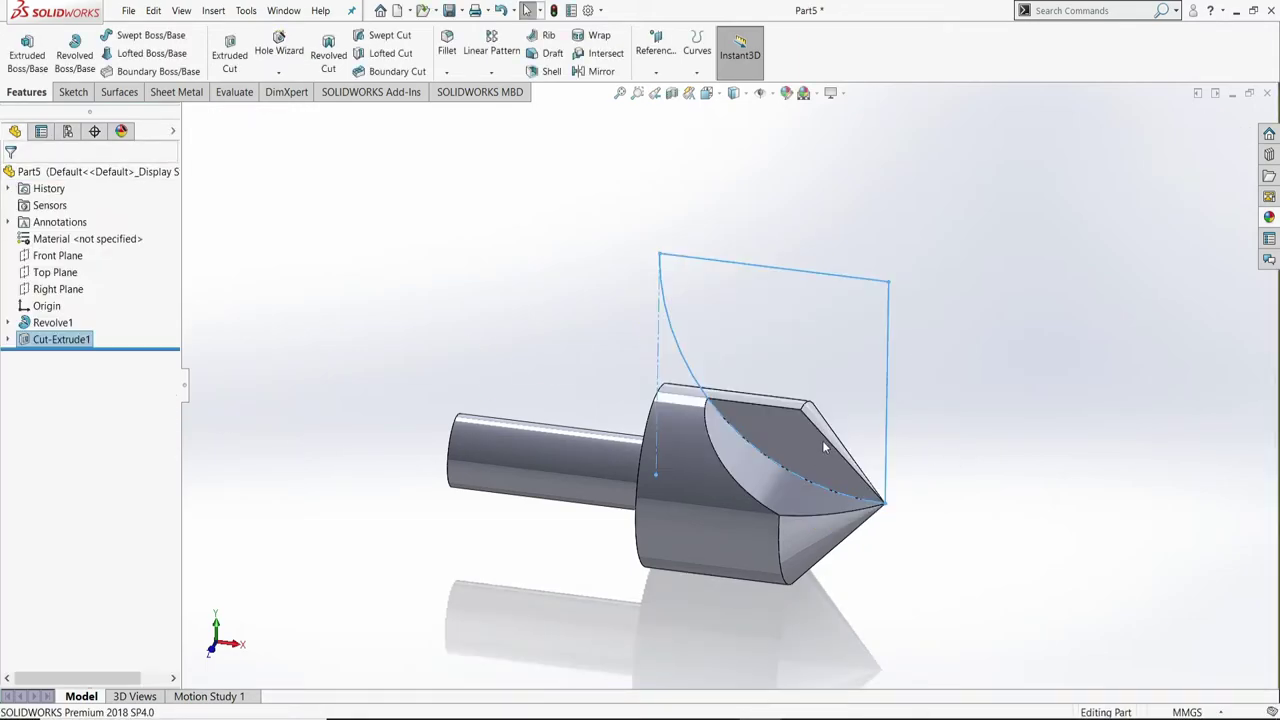
pyautogui.click(990, 391)
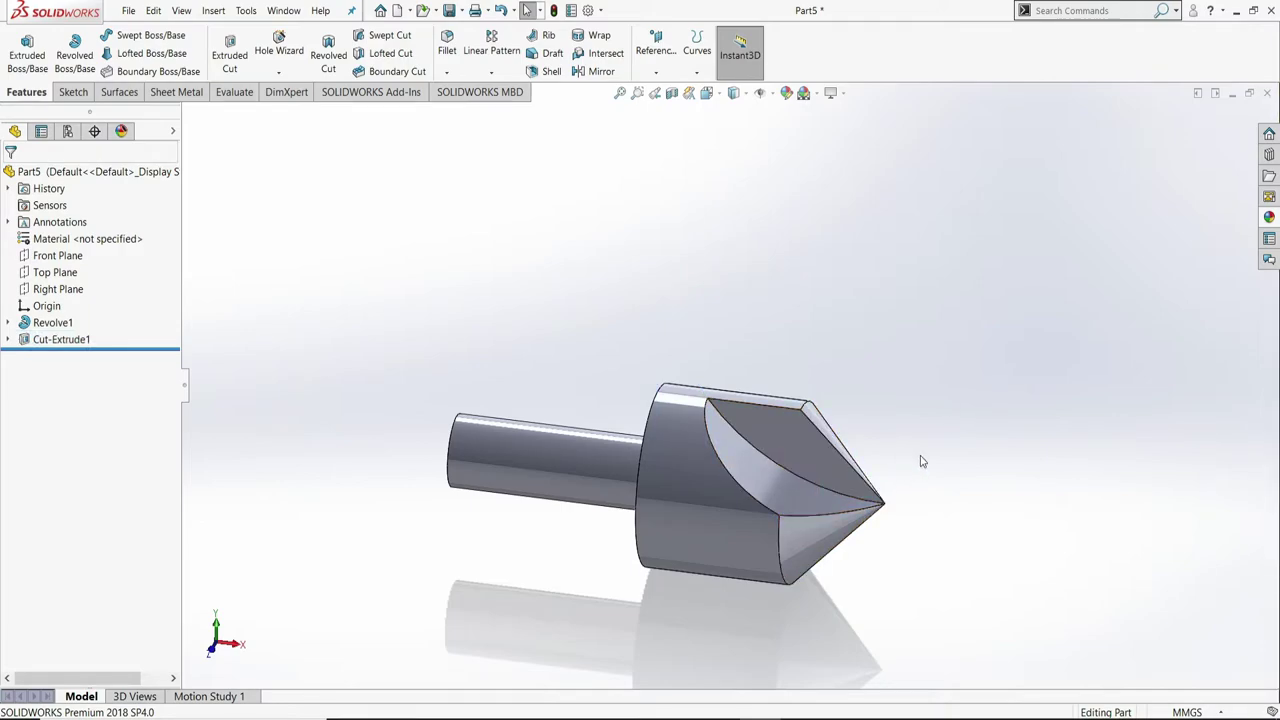
pyautogui.moveTo(922, 461); pyautogui.dragTo(886, 497, button='middle')
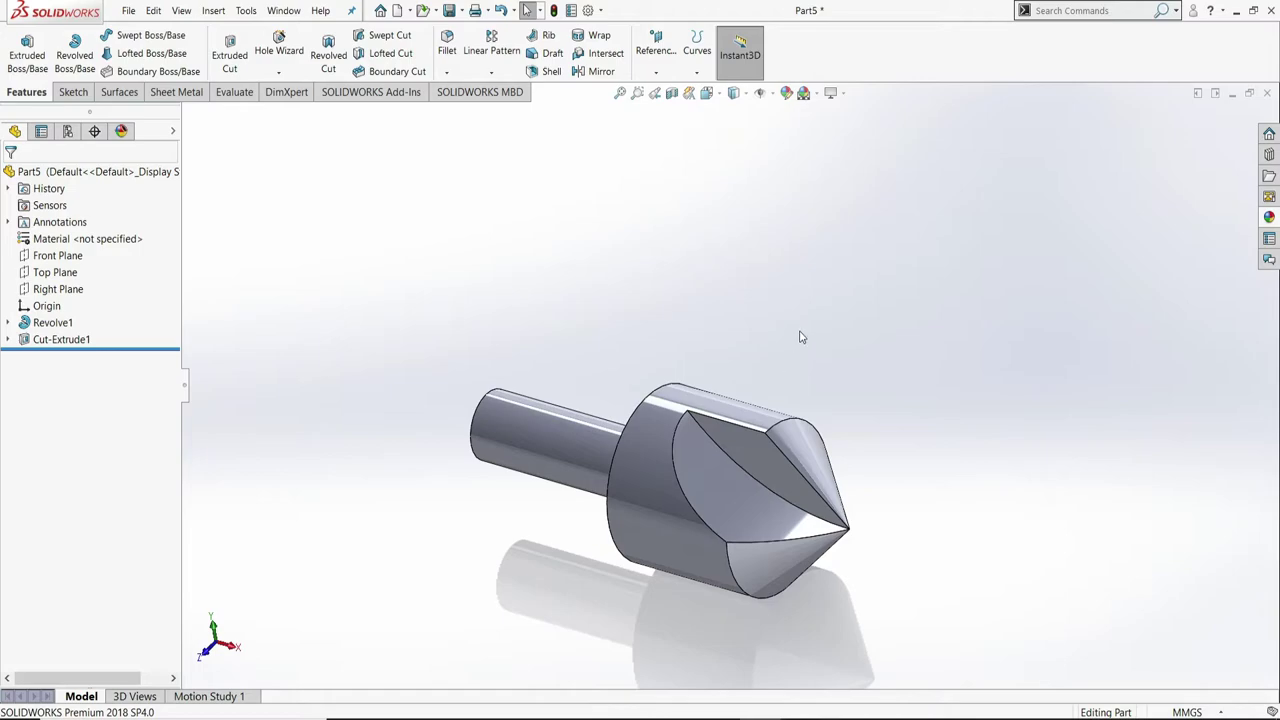
# - Pattern Cut-Extrude1 circularly about the flange edge, 4 instances spaced over 360°
pyautogui.click(491, 72)
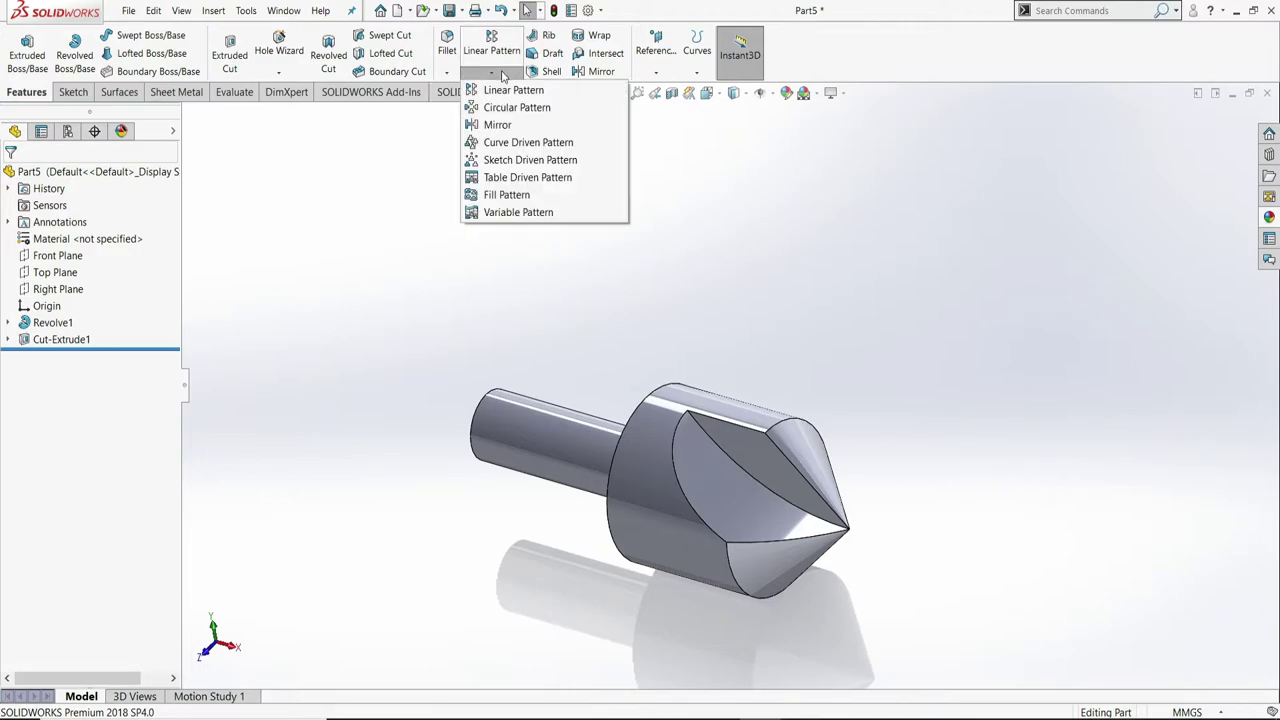
pyautogui.click(527, 115)
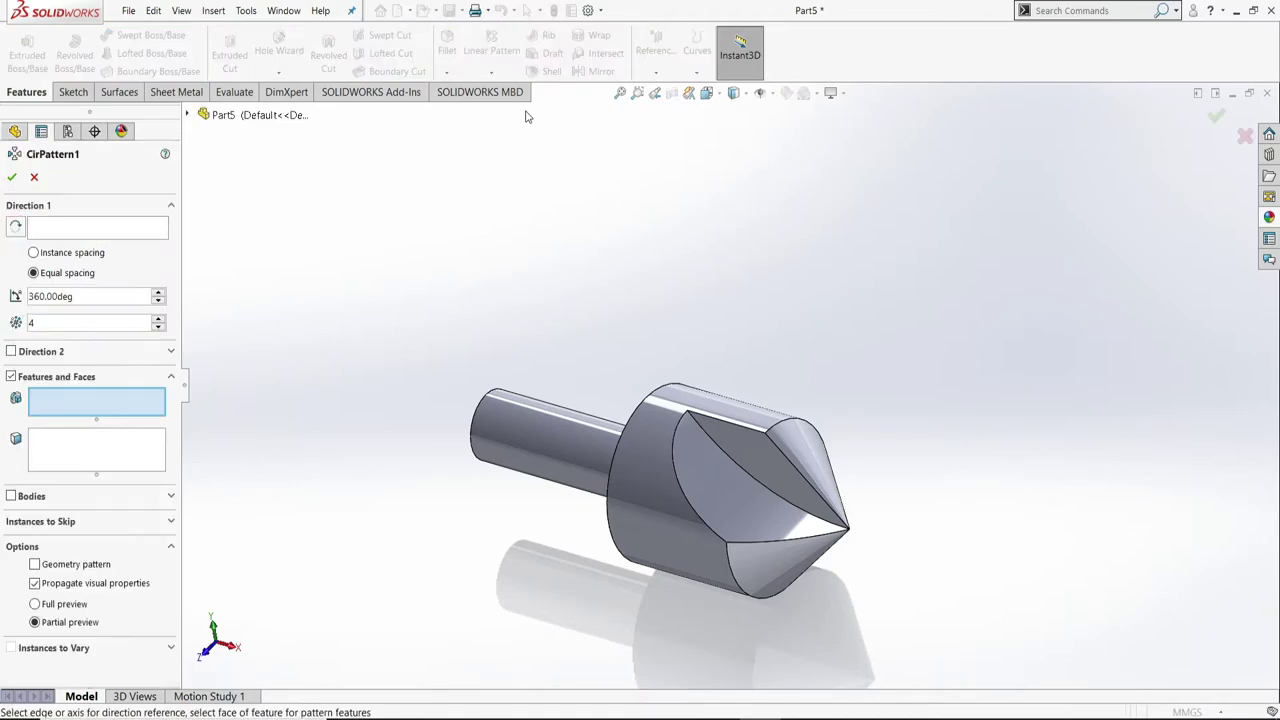
pyautogui.click(93, 232)
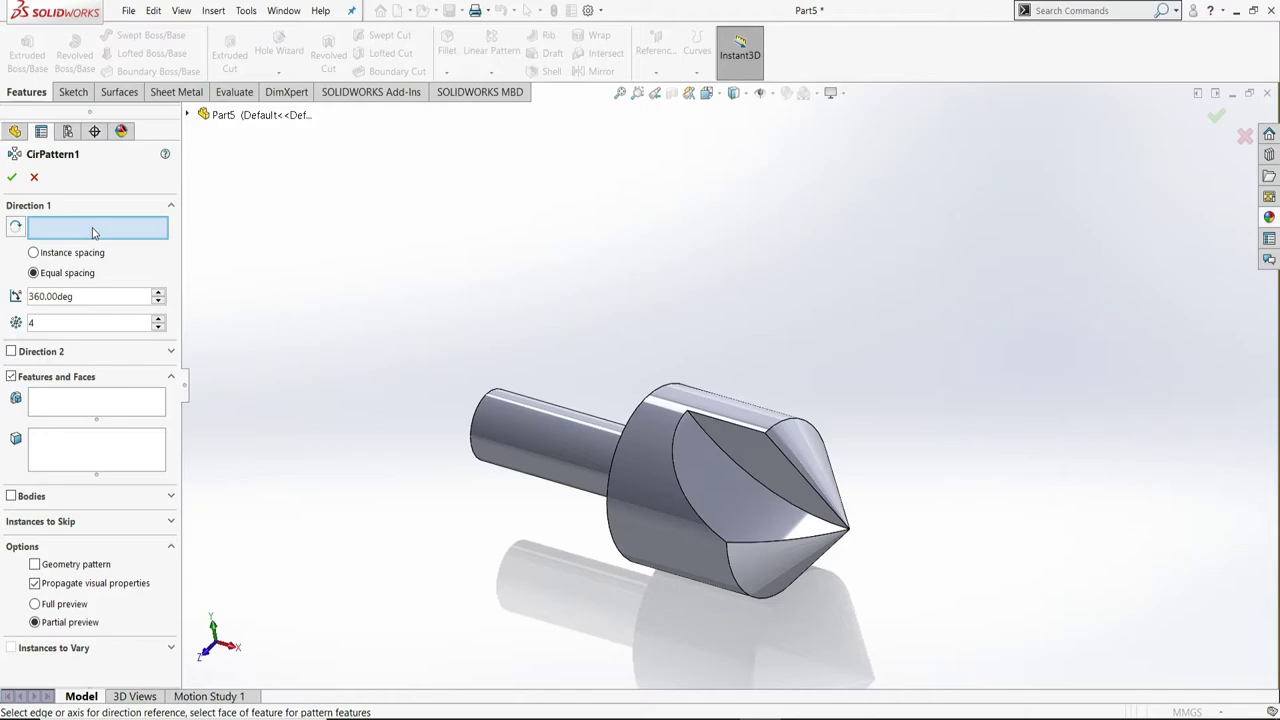
pyautogui.click(647, 399)
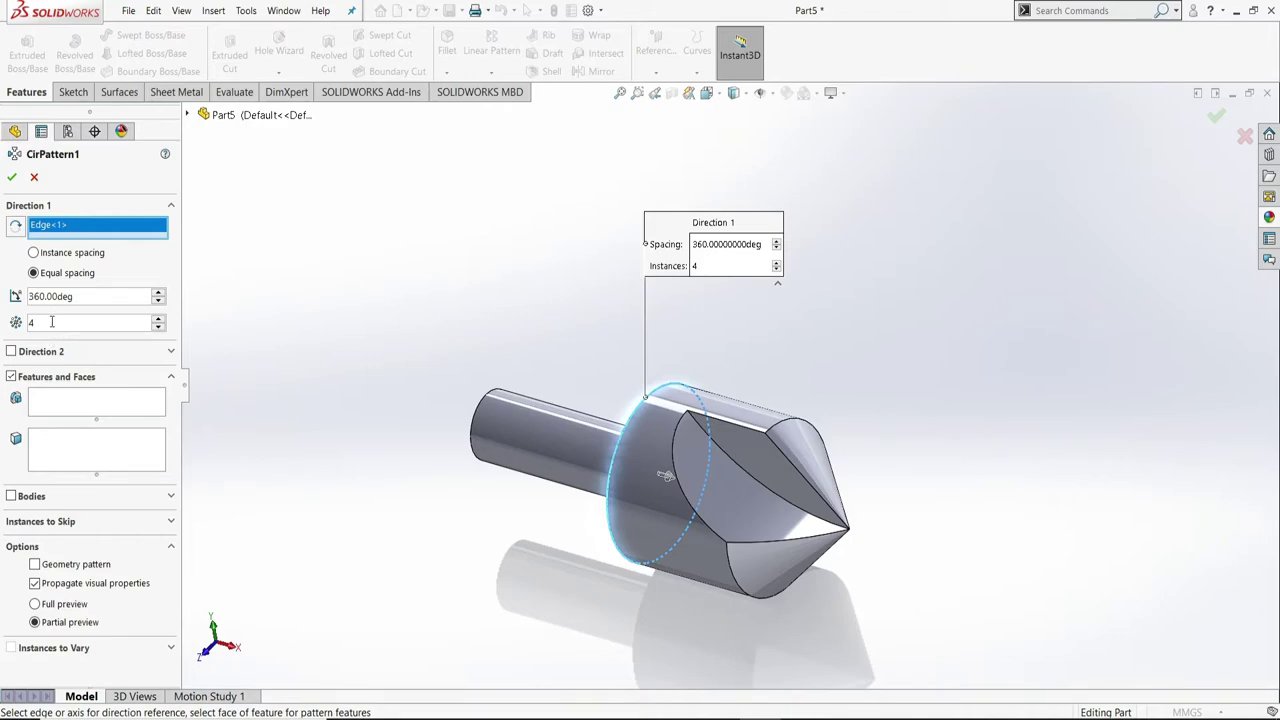
pyautogui.click(62, 403)
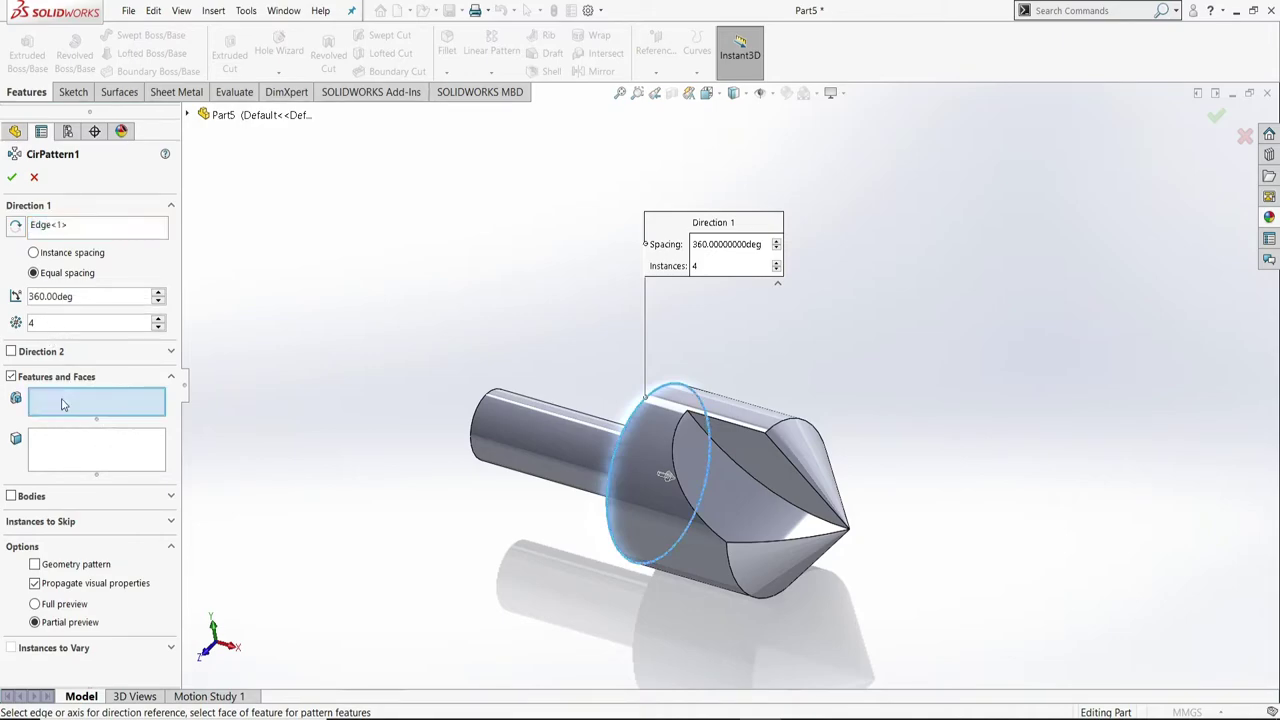
pyautogui.click(760, 469)
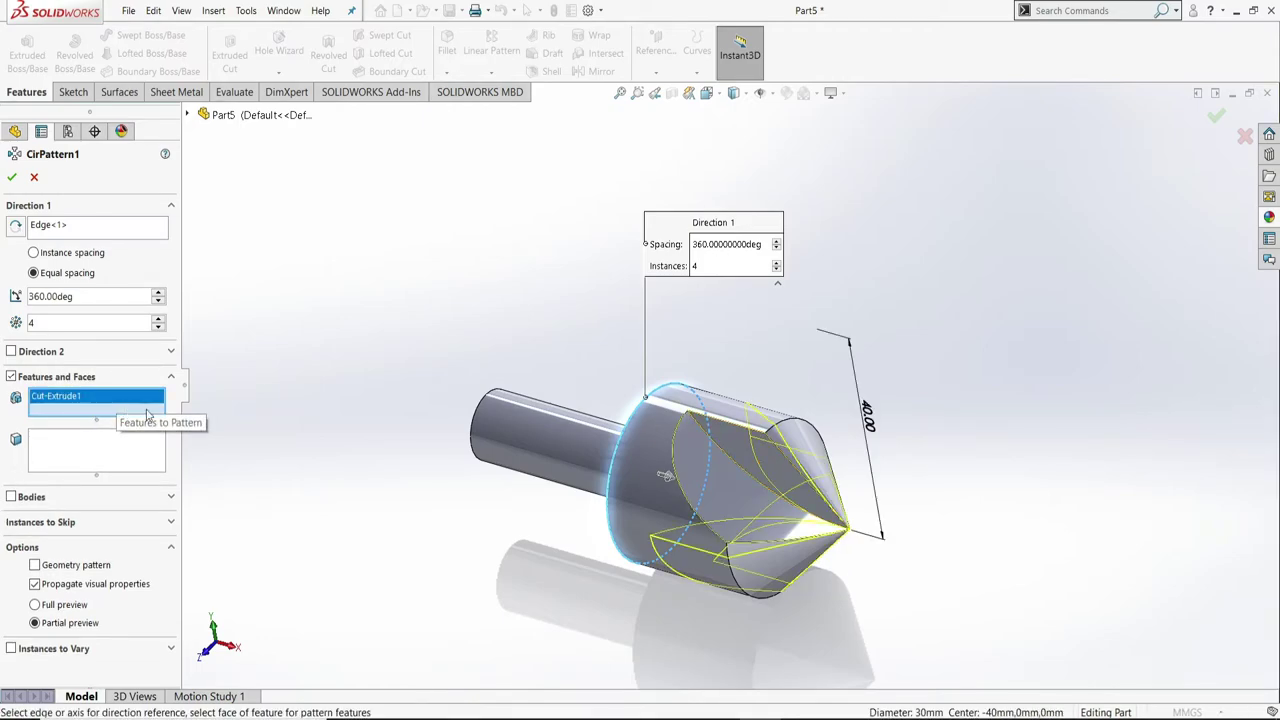
pyautogui.moveTo(1027, 555)
pyautogui.mouseDown(button='middle')
pyautogui.moveTo(918, 524)
pyautogui.moveTo(943, 551)
pyautogui.mouseUp(button='middle')
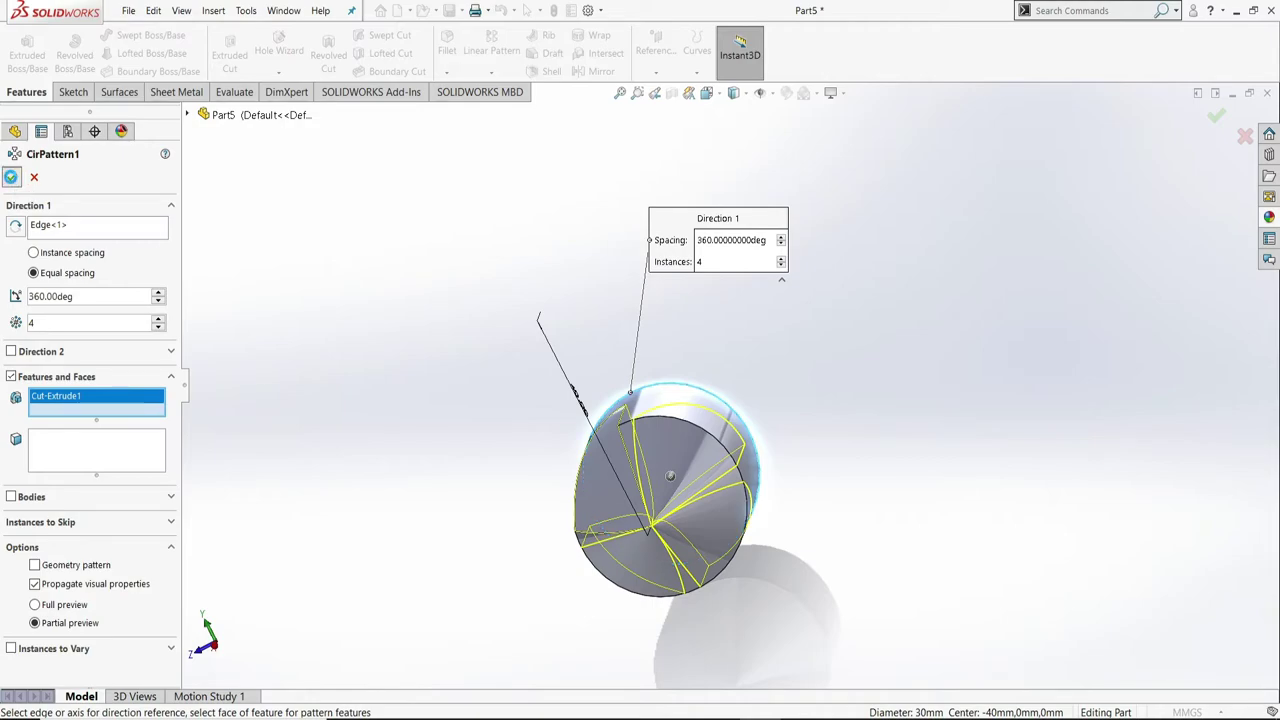
pyautogui.click(11, 177)
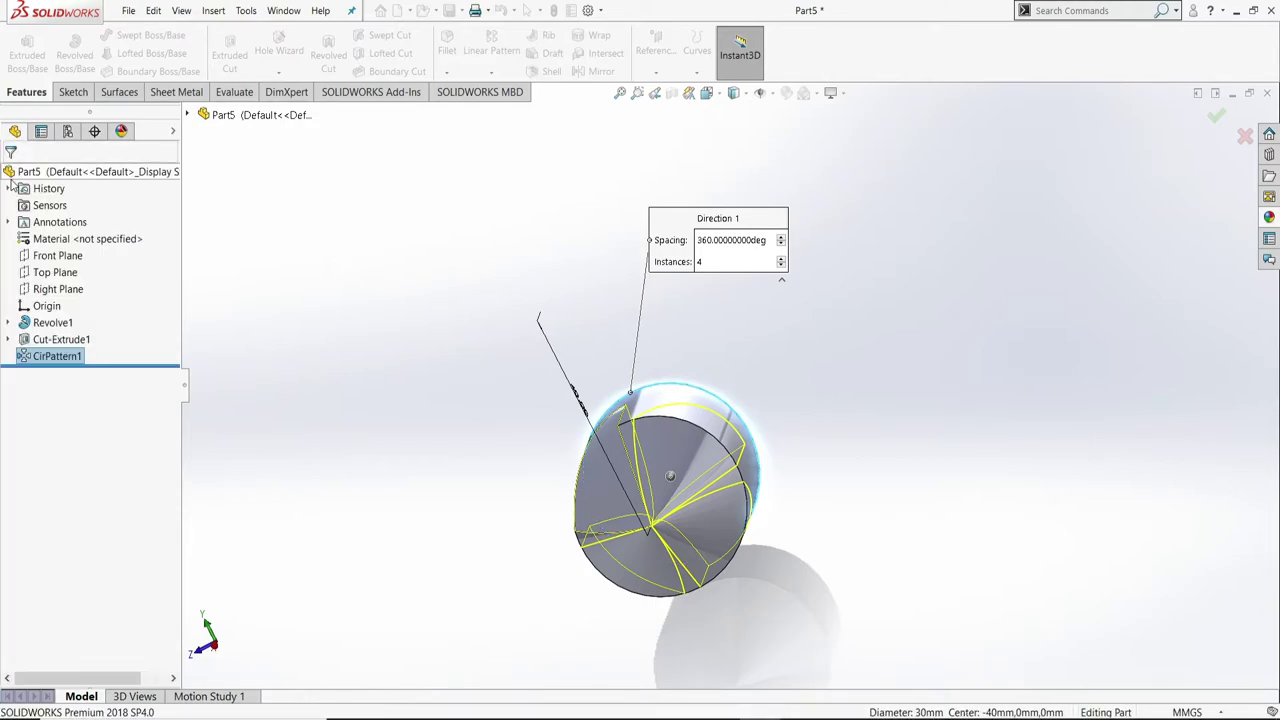
pyautogui.moveTo(1028, 380); pyautogui.dragTo(845, 437, button='middle')
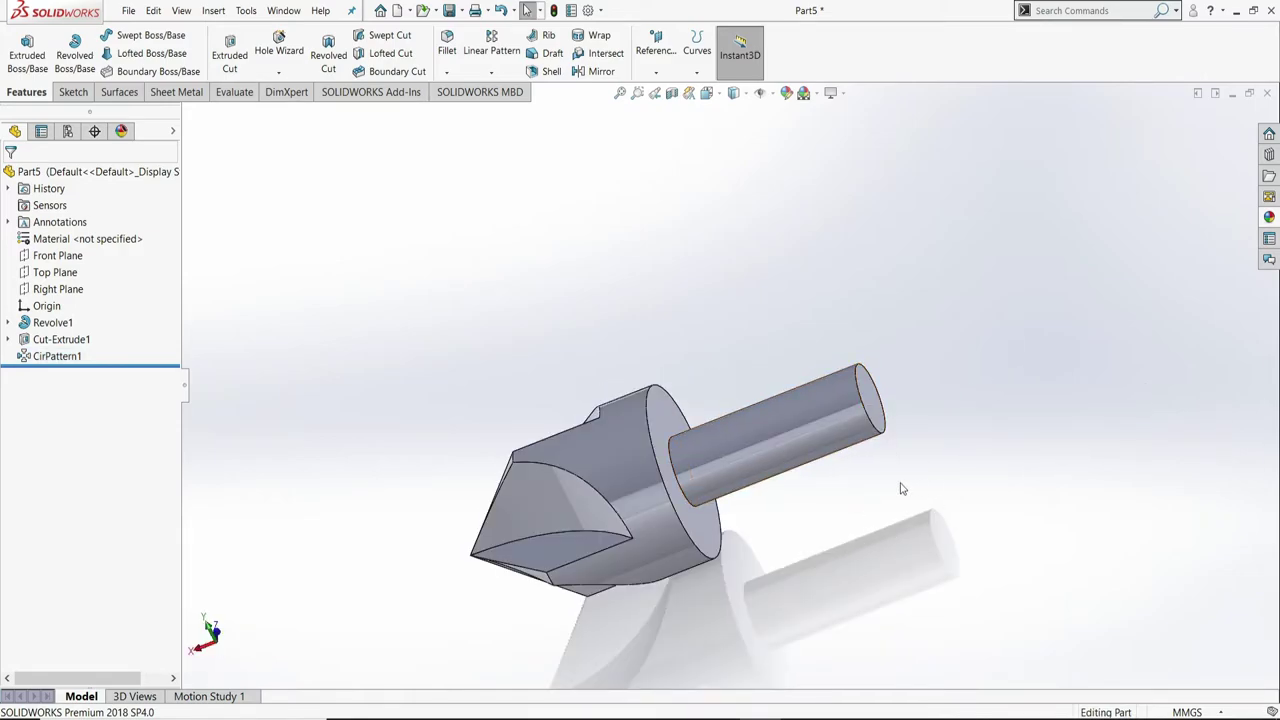
pyautogui.scroll(1, 870, 518)
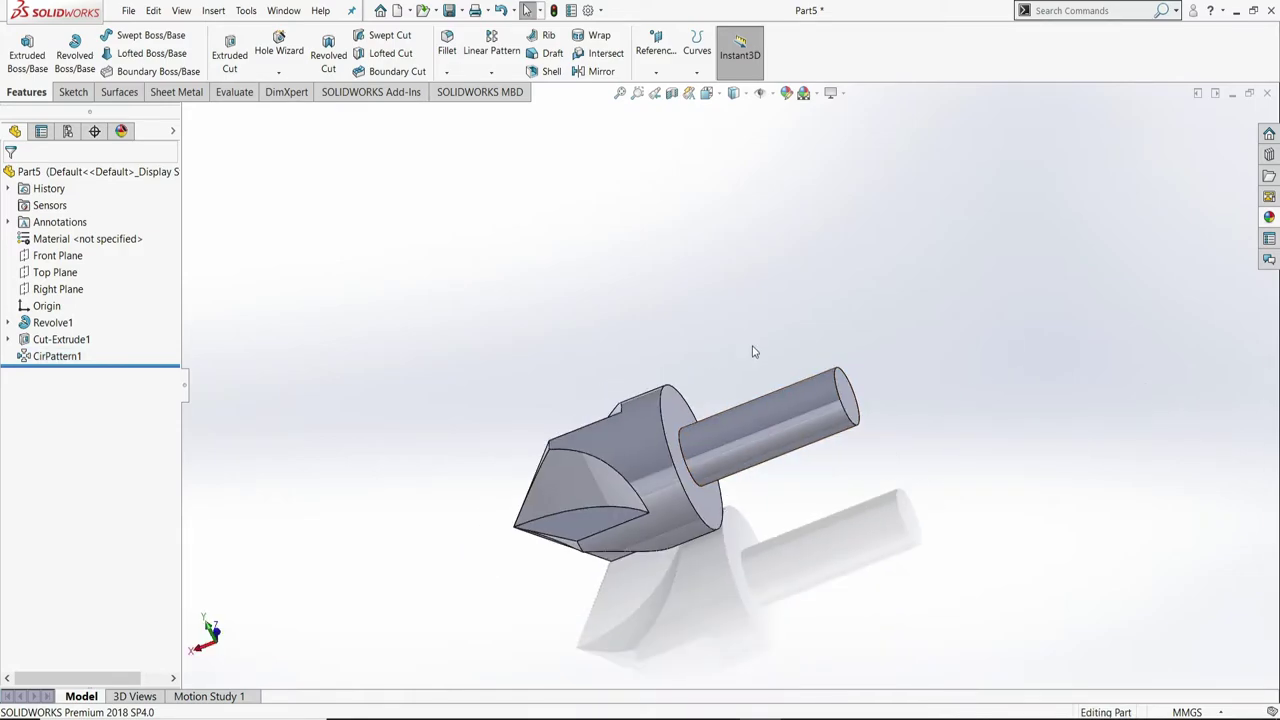
pyautogui.moveTo(754, 351); pyautogui.dragTo(640, 374, button='middle')
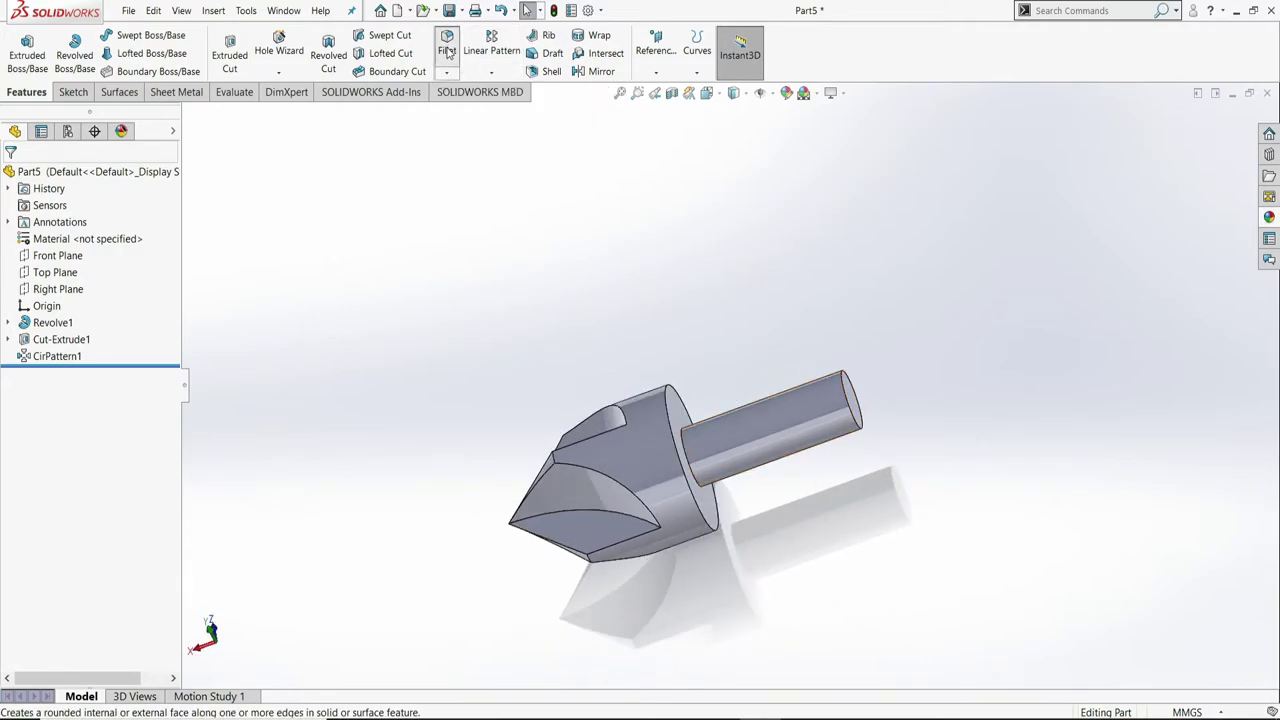
# - Fillet the edge where the shank meets the collar with a 2 mm radius
pyautogui.click(447, 52)
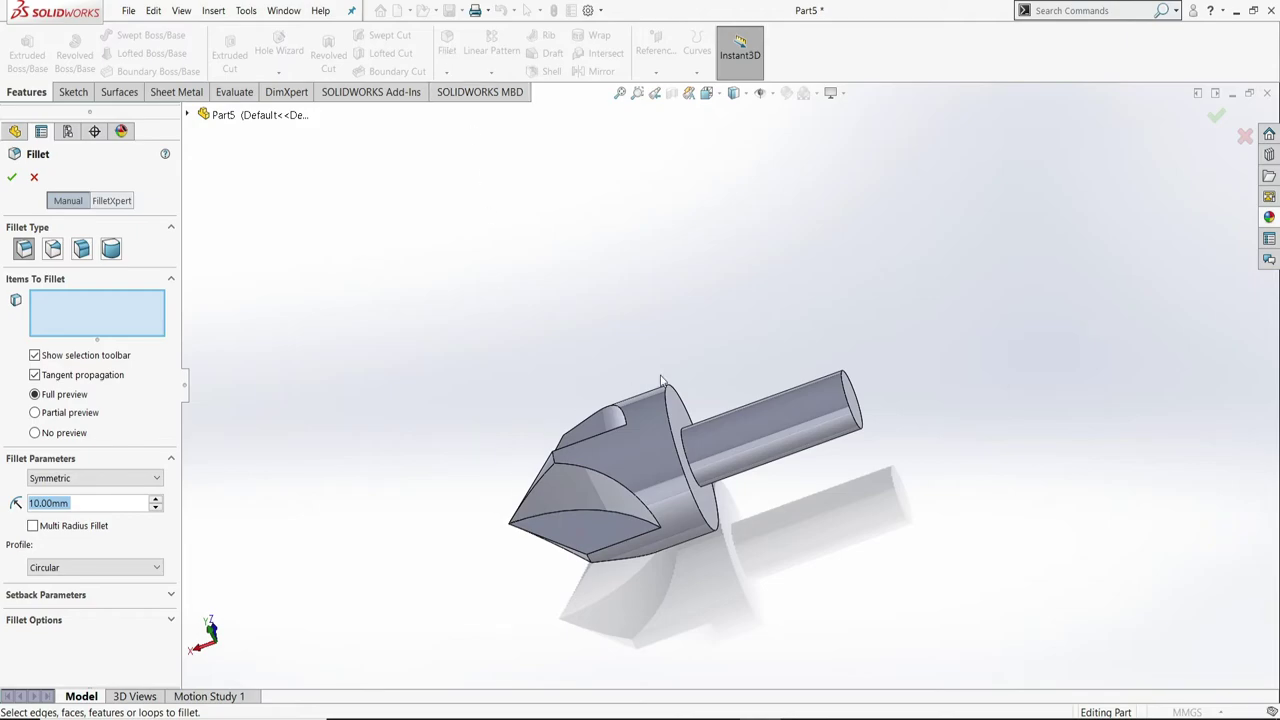
pyautogui.moveTo(725, 368); pyautogui.dragTo(688, 456, button='middle')
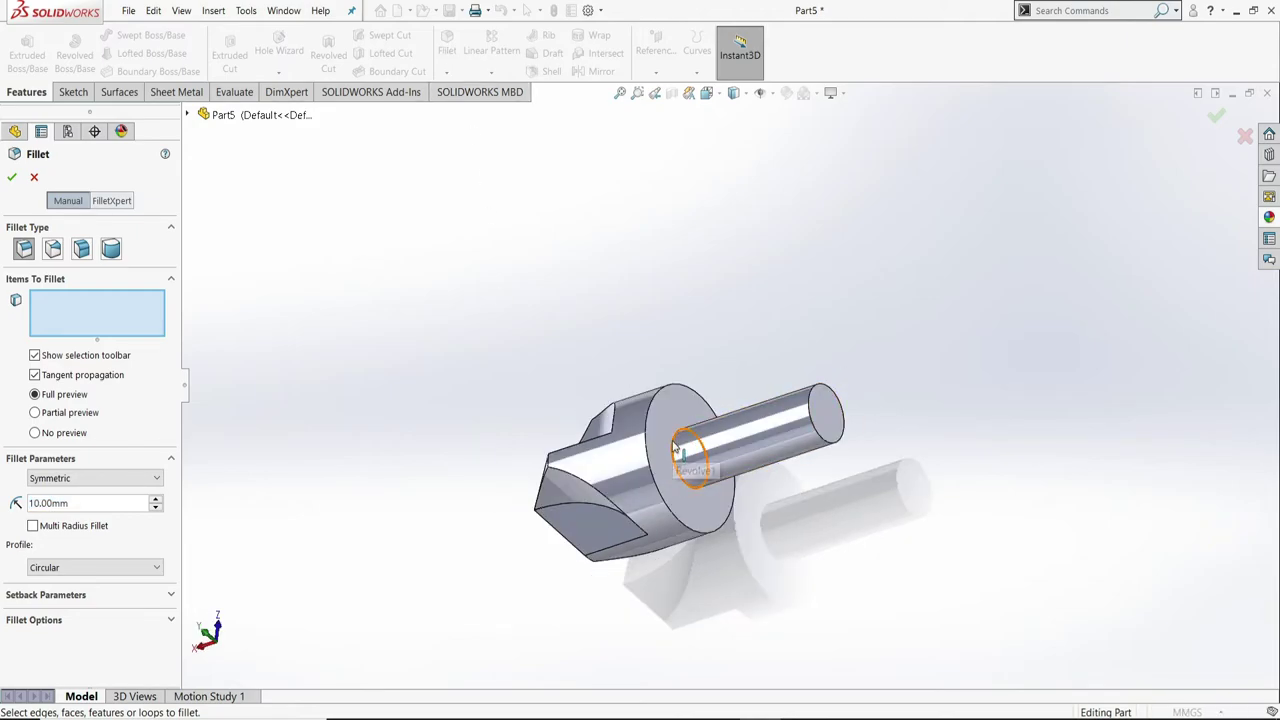
pyautogui.click(690, 458)
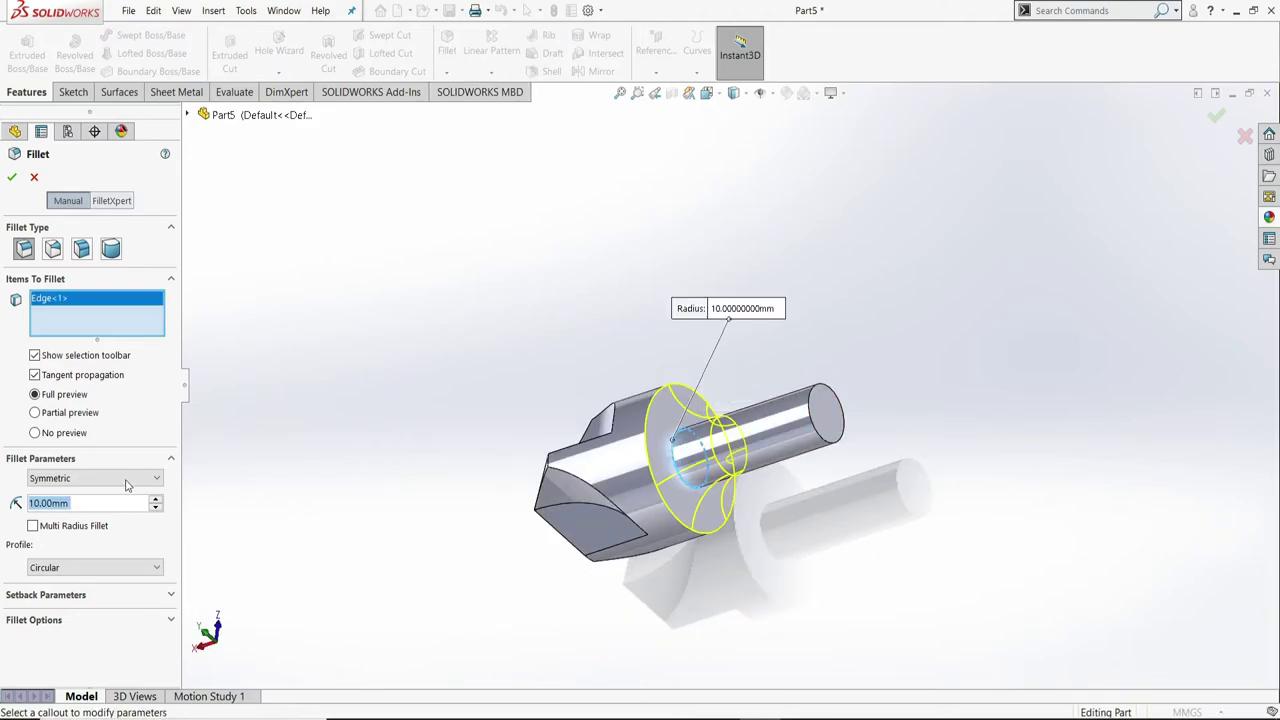
pyautogui.write('2')
pyautogui.press('Return')
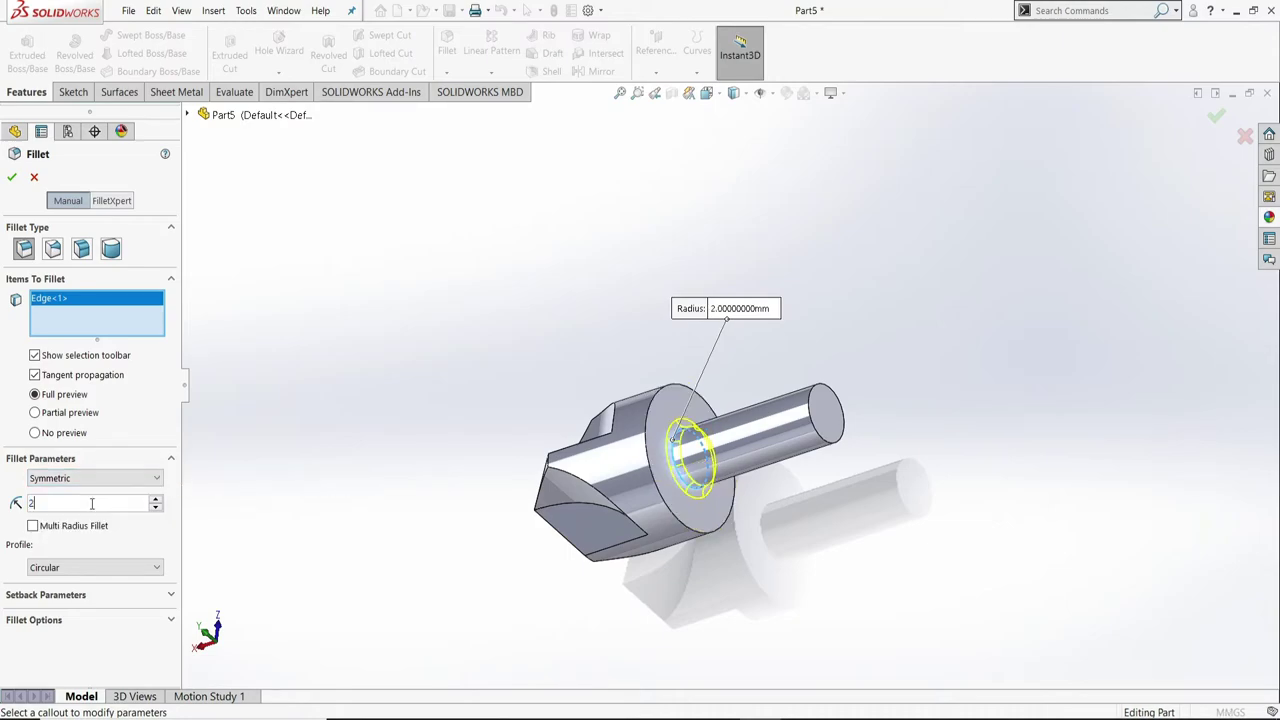
pyautogui.click(12, 177)
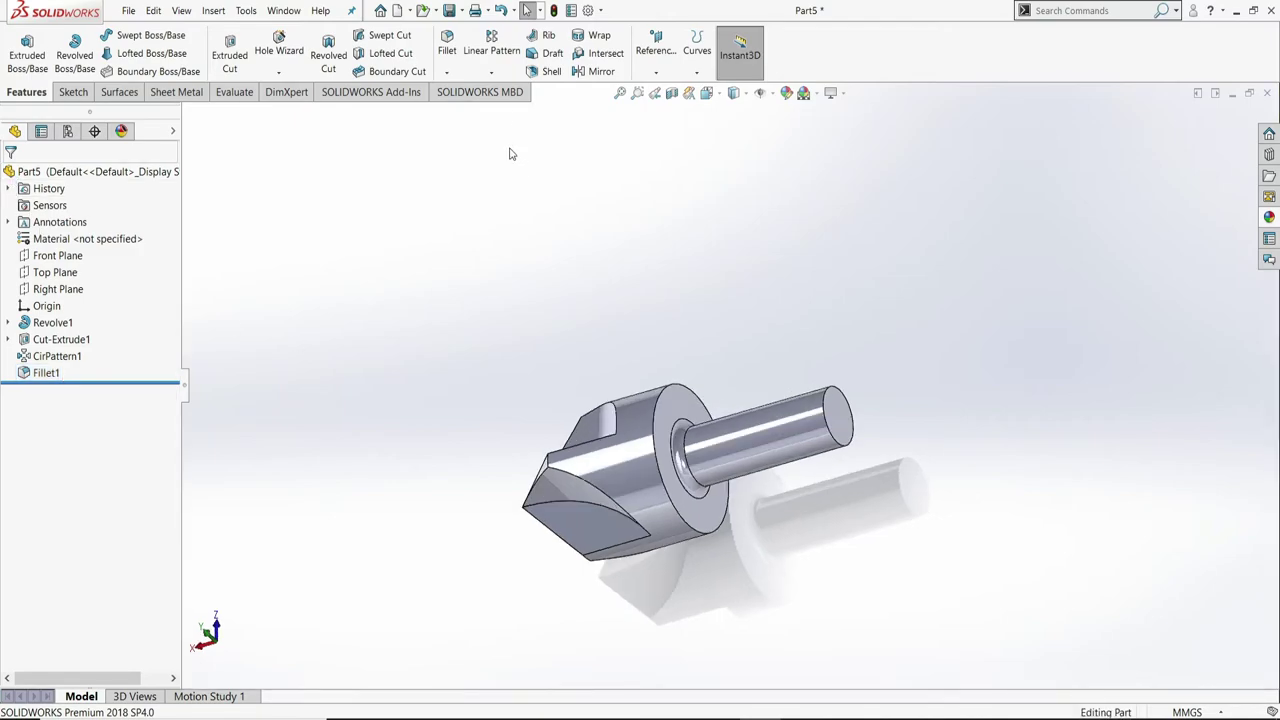
# - Chamfer the shank's end edge and the collar's outer edge at 1 mm × 45°
pyautogui.click(446, 72)
pyautogui.click(468, 108)
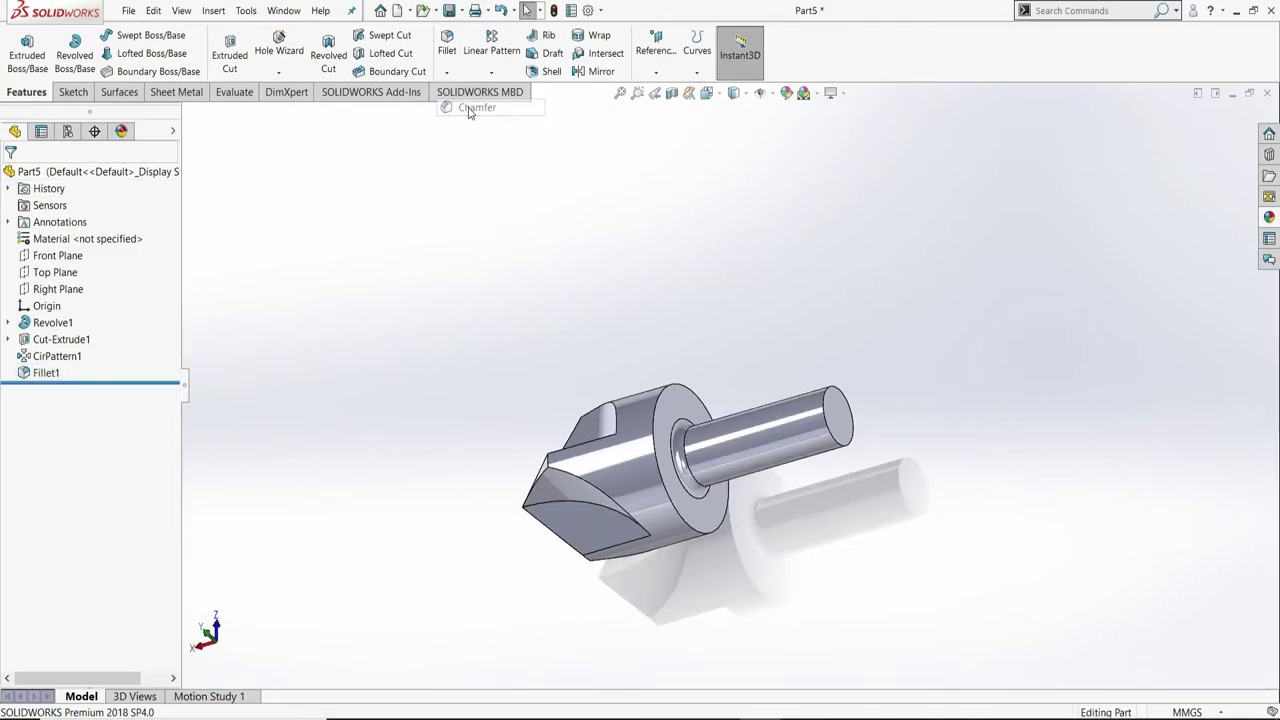
pyautogui.click(828, 397)
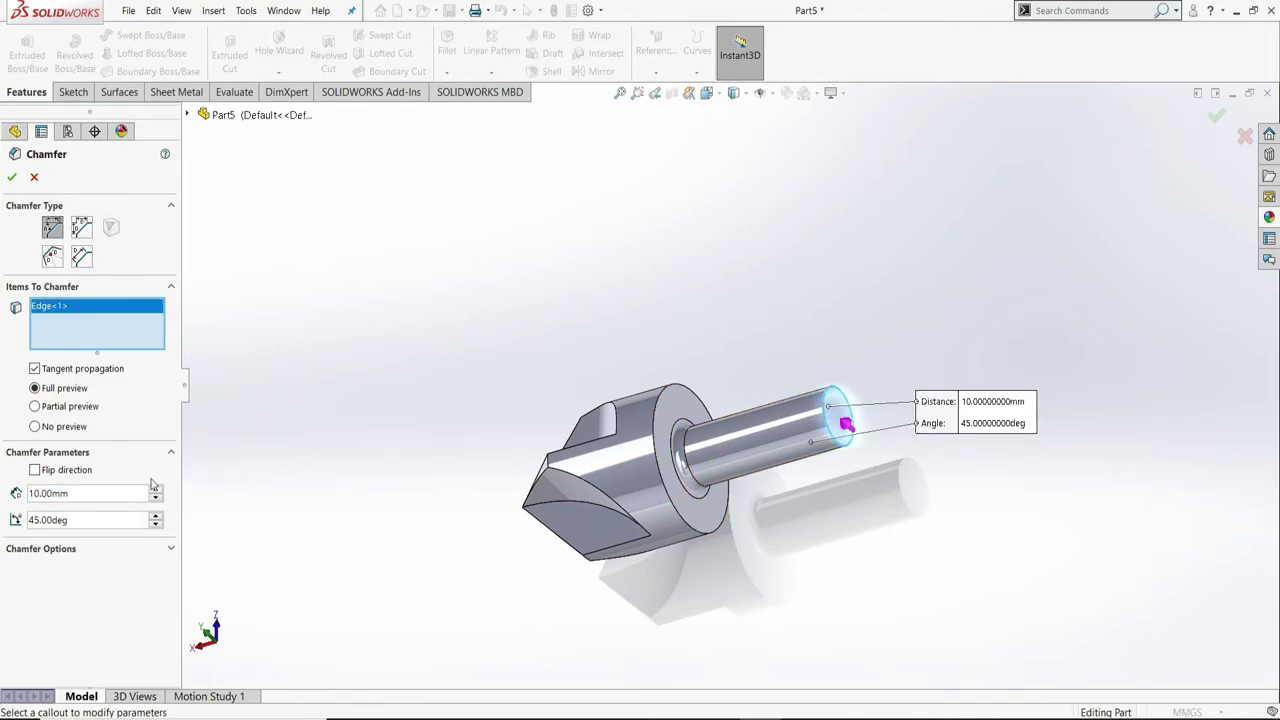
pyautogui.doubleClick(105, 491)
pyautogui.write('2')
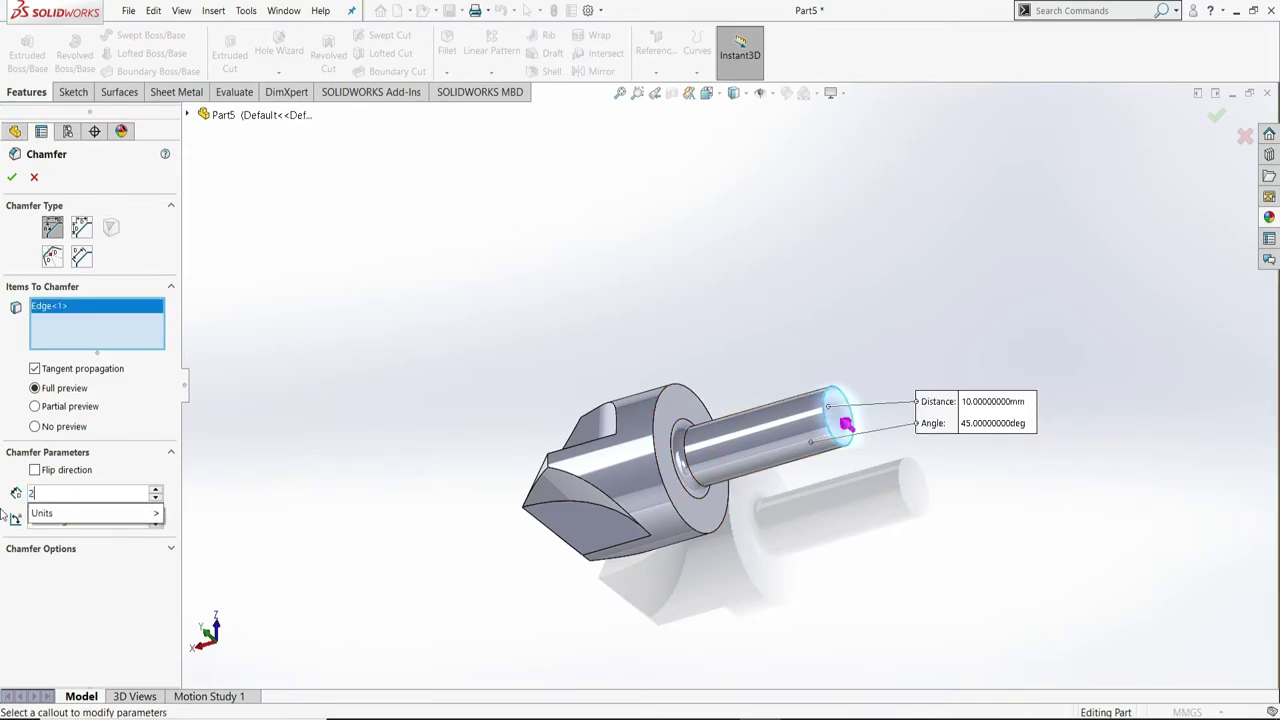
pyautogui.press('Return')
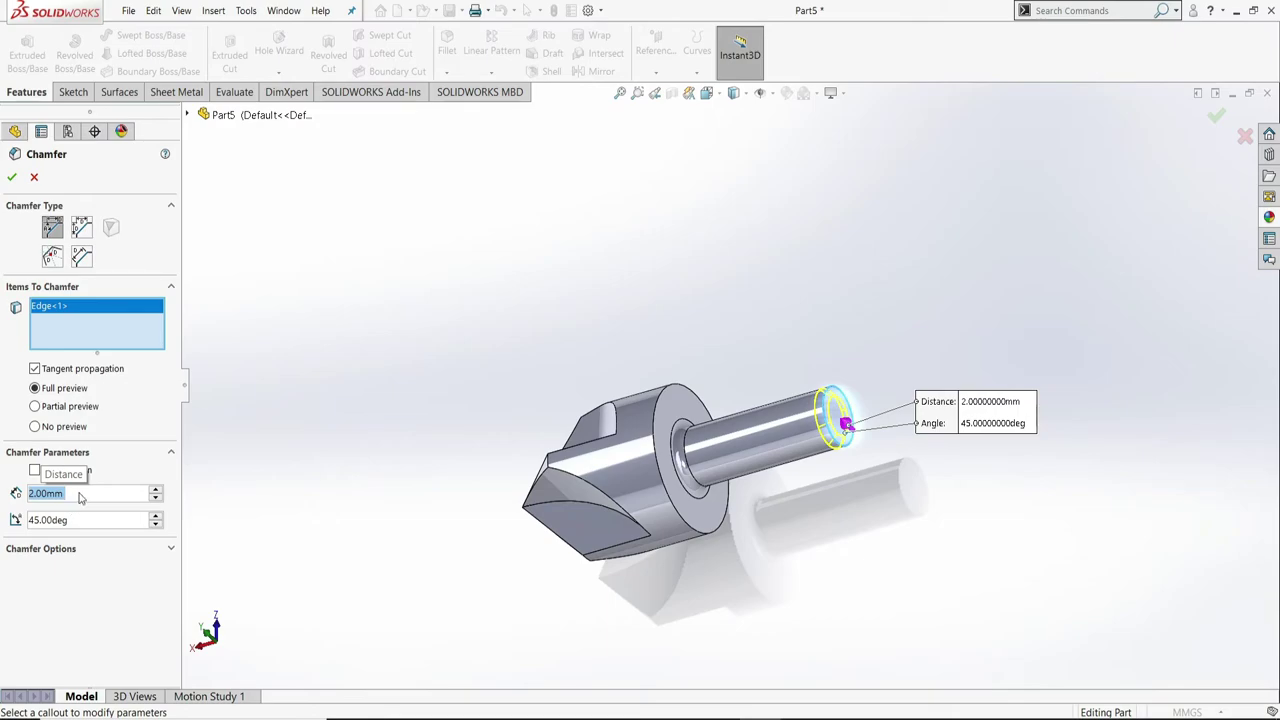
pyautogui.write('1')
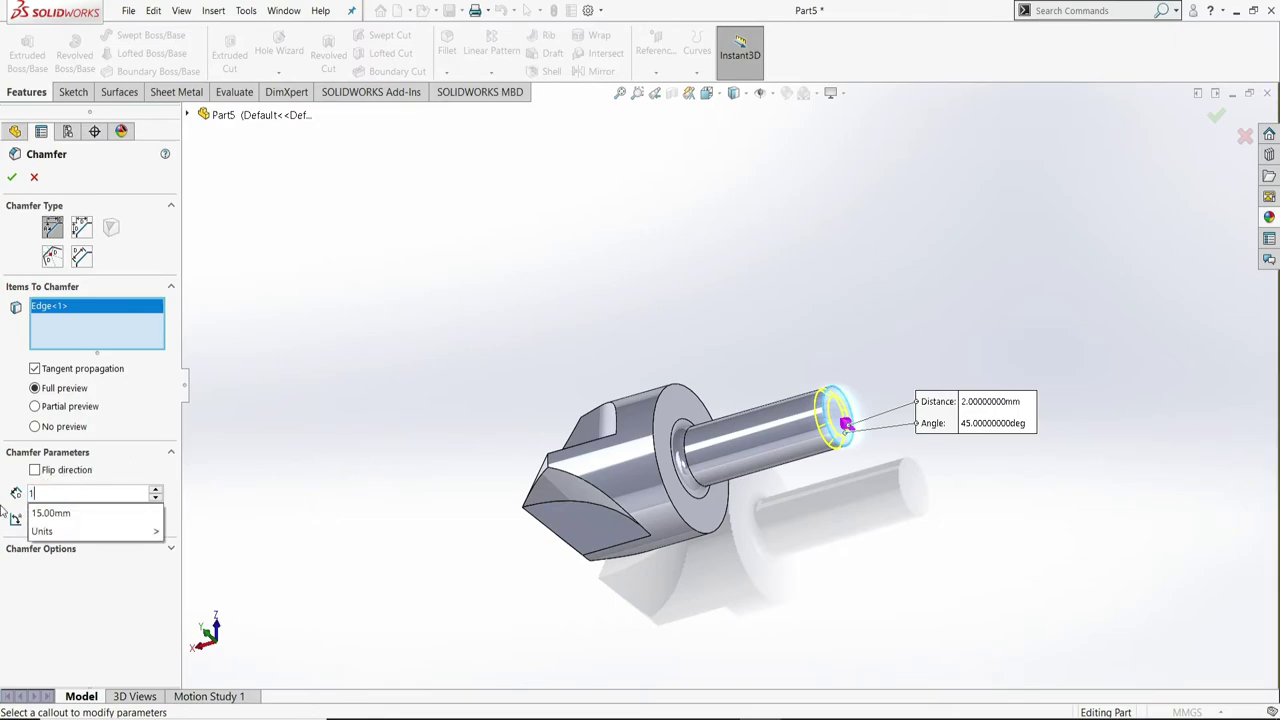
pyautogui.press('Return')
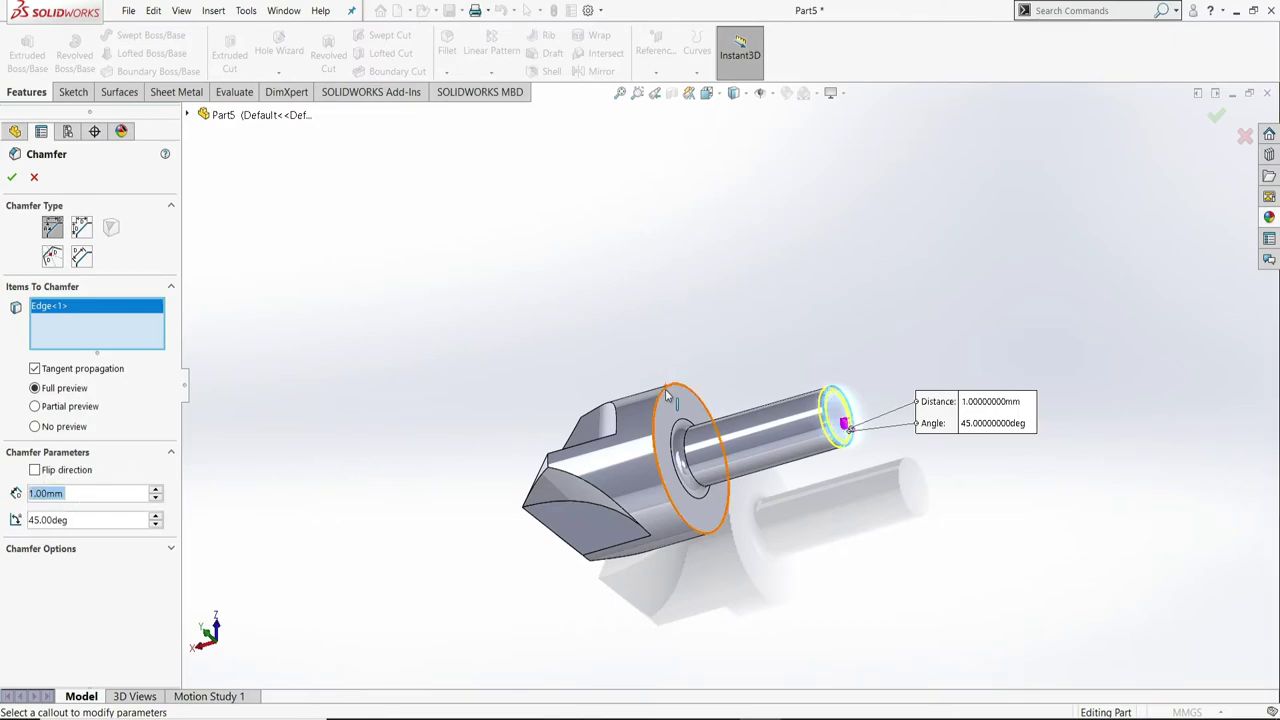
pyautogui.click(667, 395)
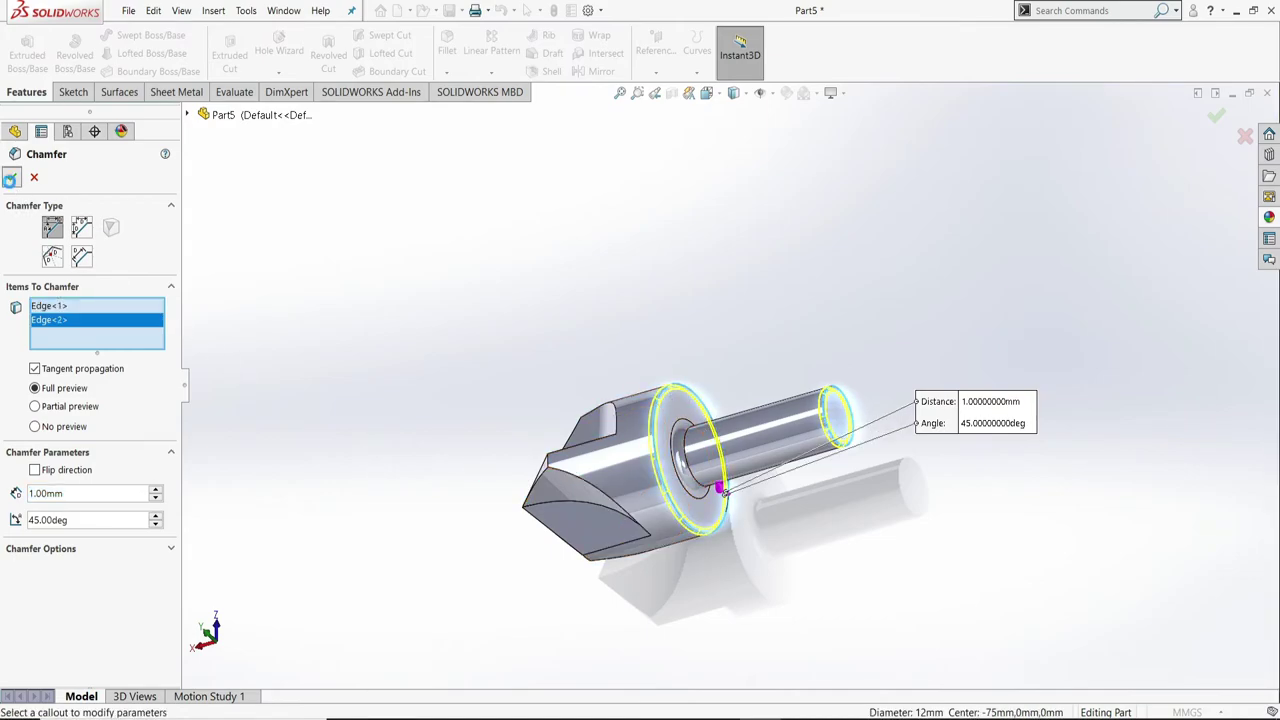
pyautogui.click(10, 177)
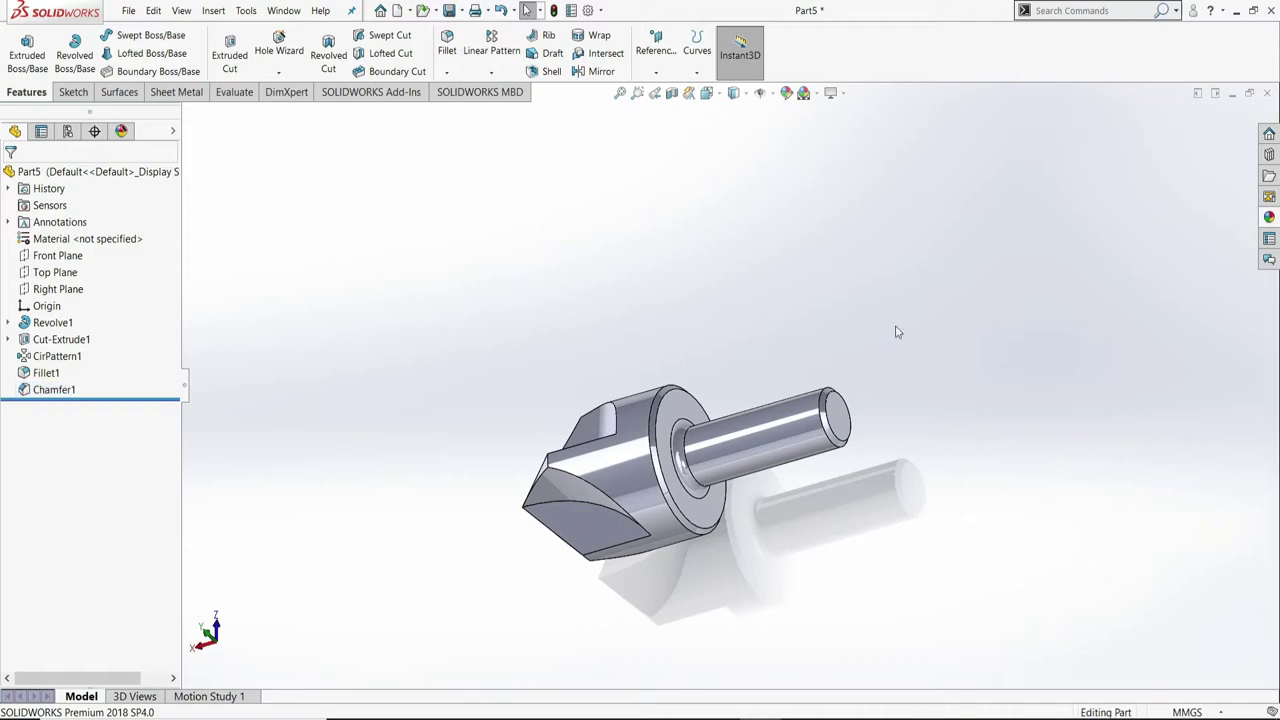
# - Turn the model to face the cutter tip and start a new fillet
pyautogui.moveTo(877, 317); pyautogui.dragTo(999, 561, button='middle')
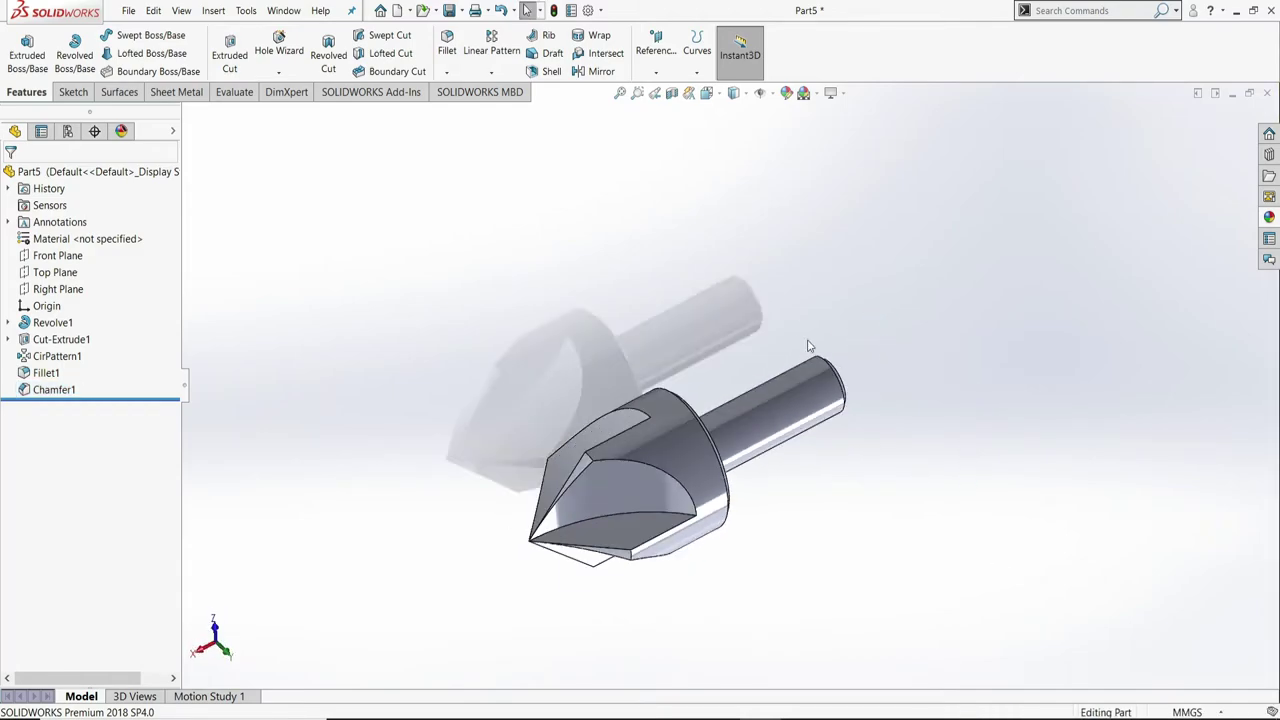
pyautogui.click(452, 58)
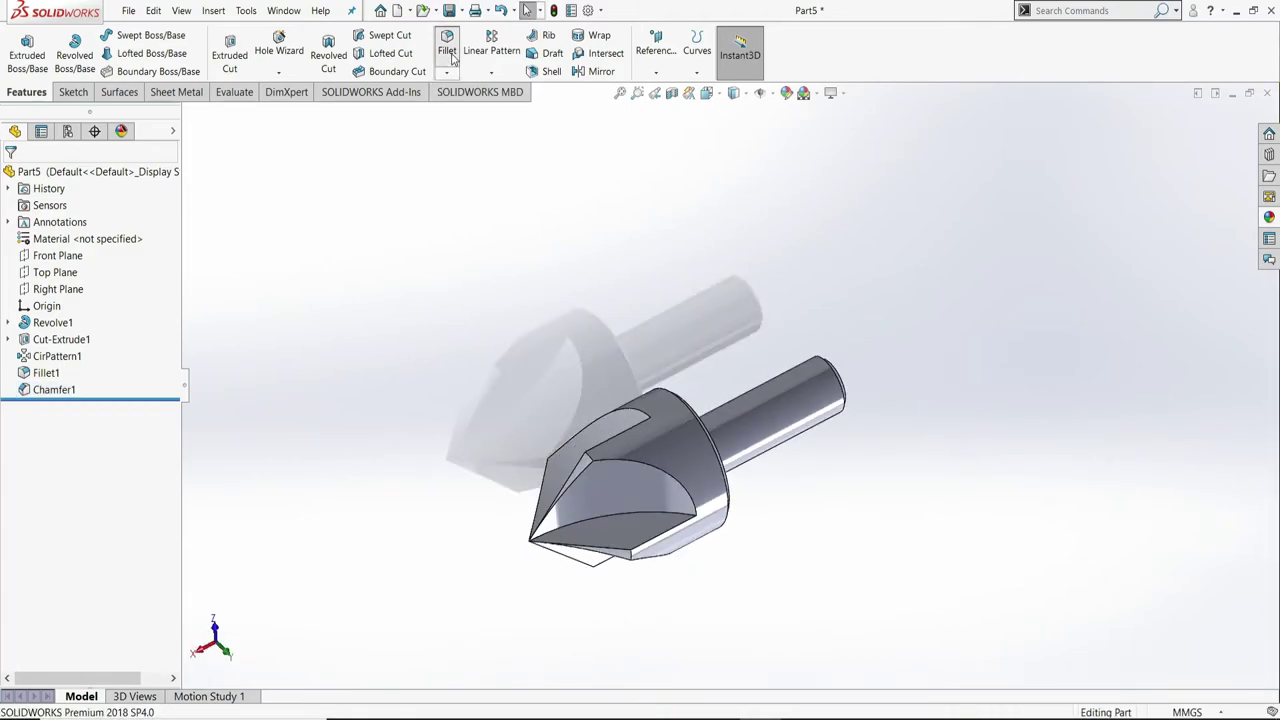
# - Fillet the four flute edges at the tip with 0.5 mm radius, then start Edit Appearance
pyautogui.click(622, 520)
pyautogui.moveTo(622, 520)
pyautogui.mouseDown(button='middle')
pyautogui.moveTo(751, 557)
pyautogui.moveTo(810, 648)
pyautogui.moveTo(854, 674)
pyautogui.mouseUp(button='middle')
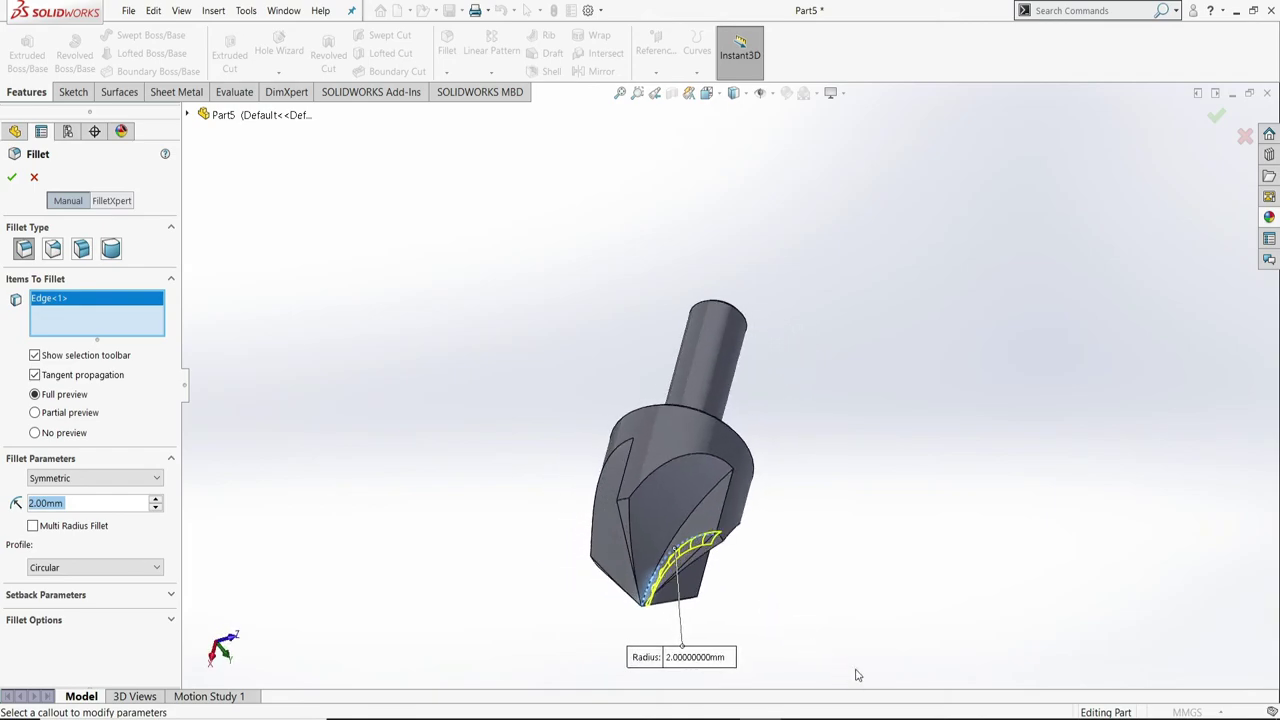
pyautogui.click(692, 507)
pyautogui.moveTo(837, 528)
pyautogui.mouseDown(button='middle')
pyautogui.moveTo(945, 489)
pyautogui.moveTo(770, 455)
pyautogui.mouseUp(button='middle')
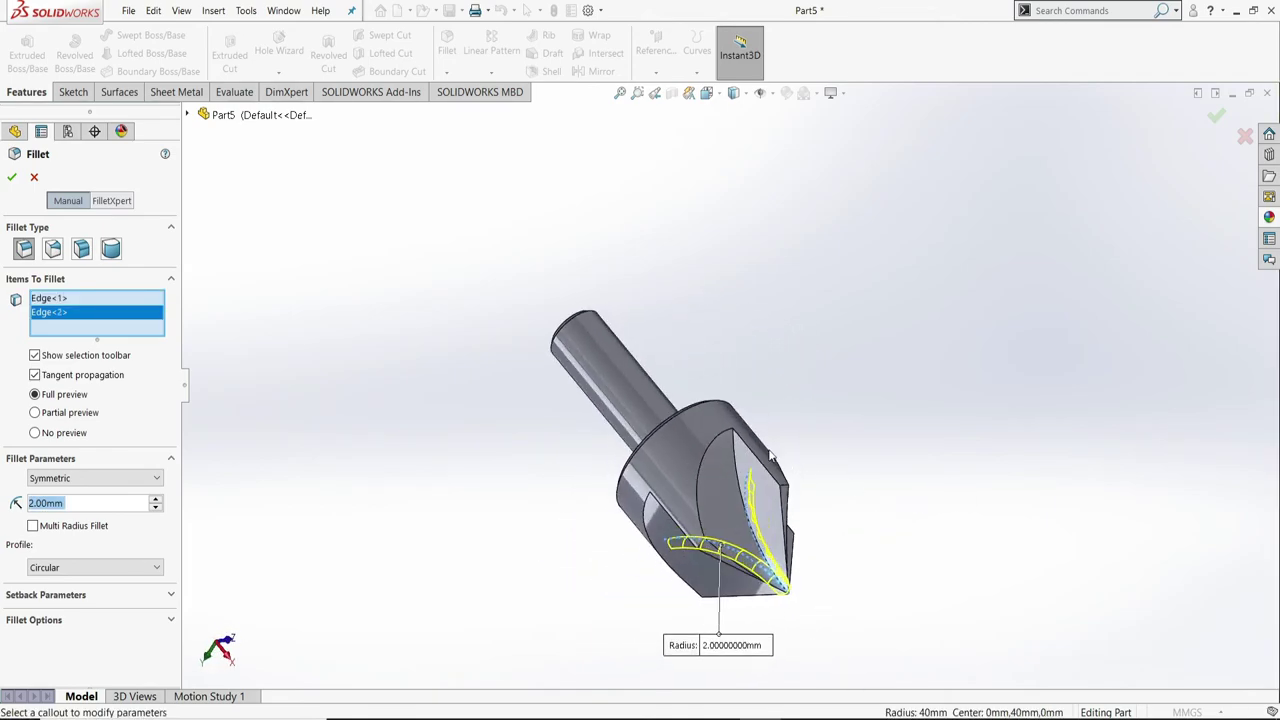
pyautogui.click(746, 478)
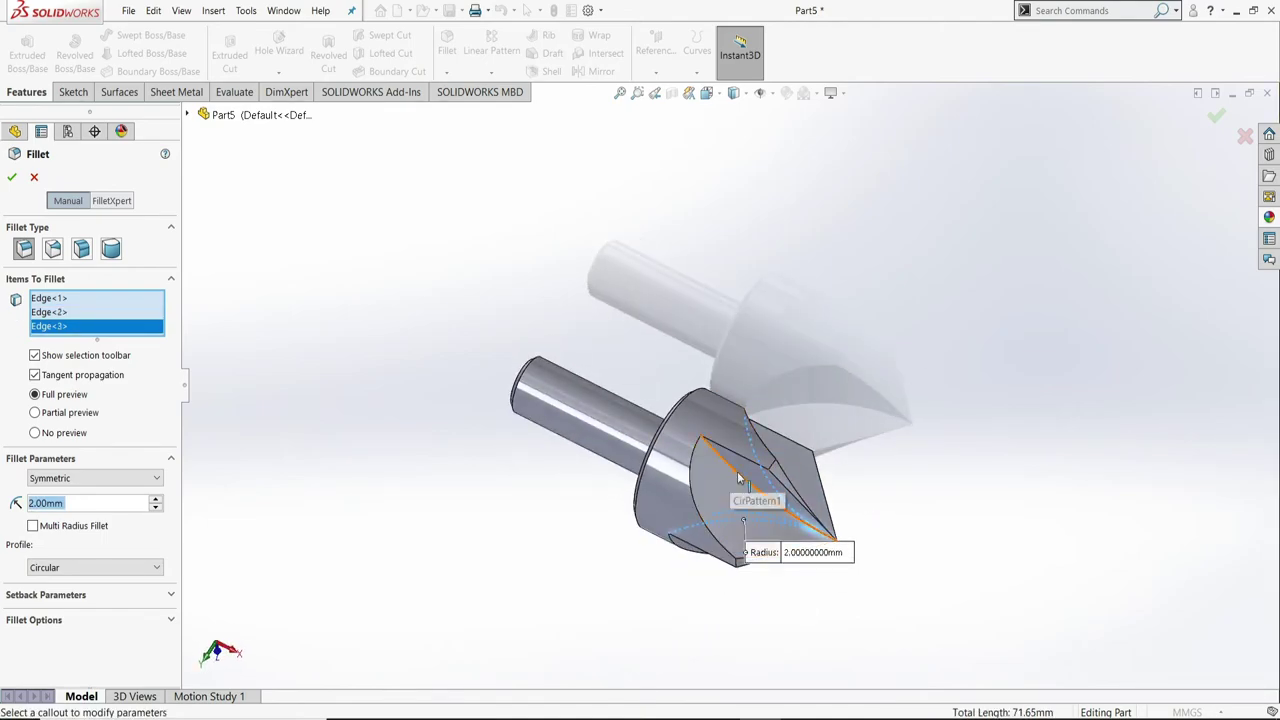
pyautogui.click(740, 478)
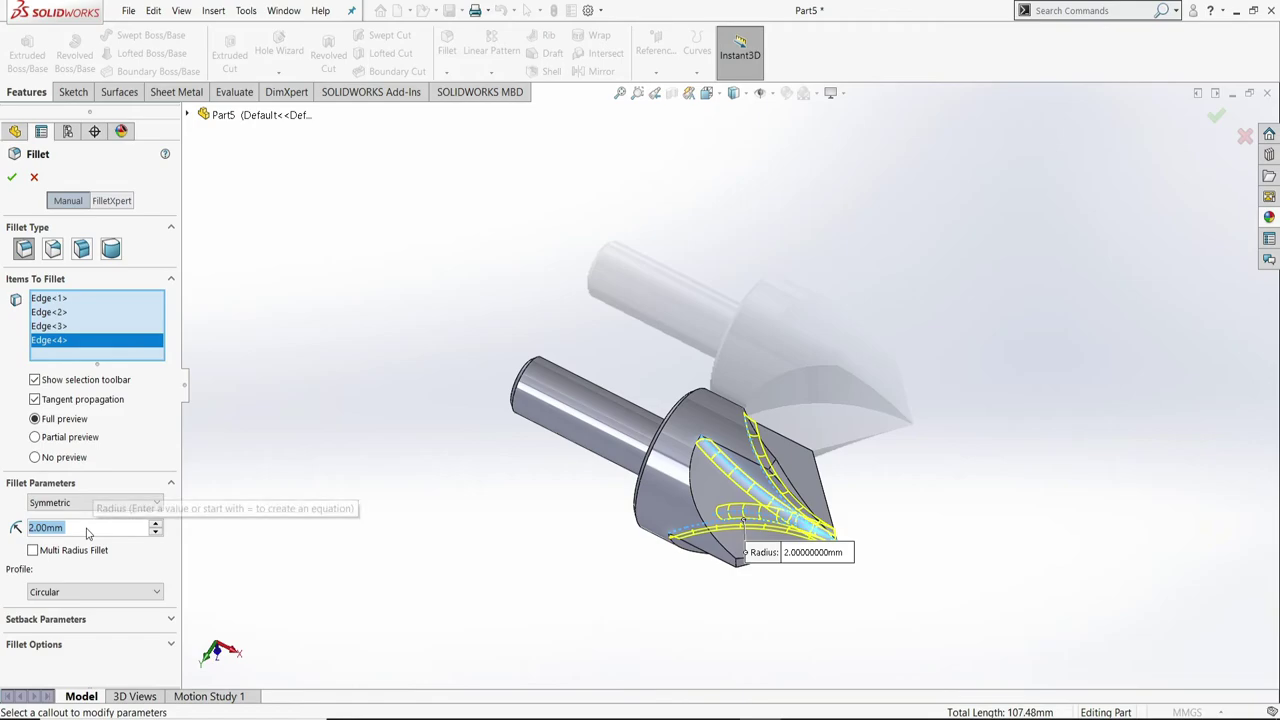
pyautogui.write('0.5')
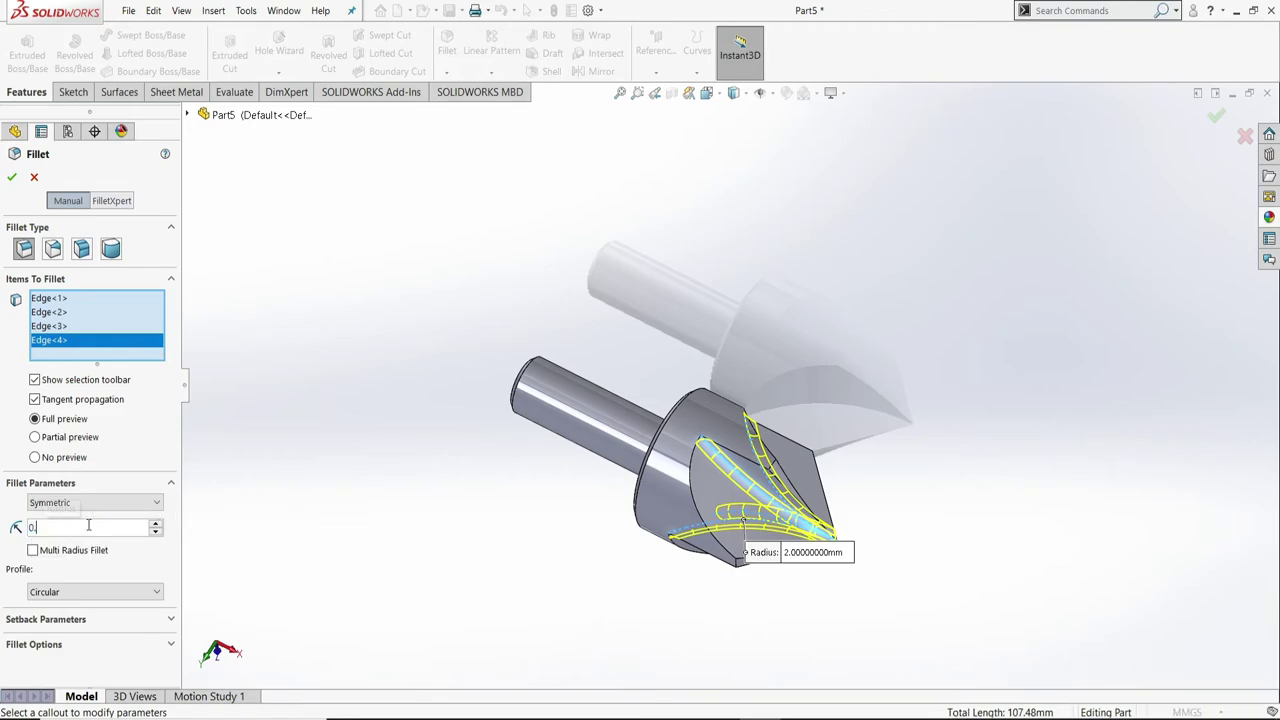
pyautogui.press('Return')
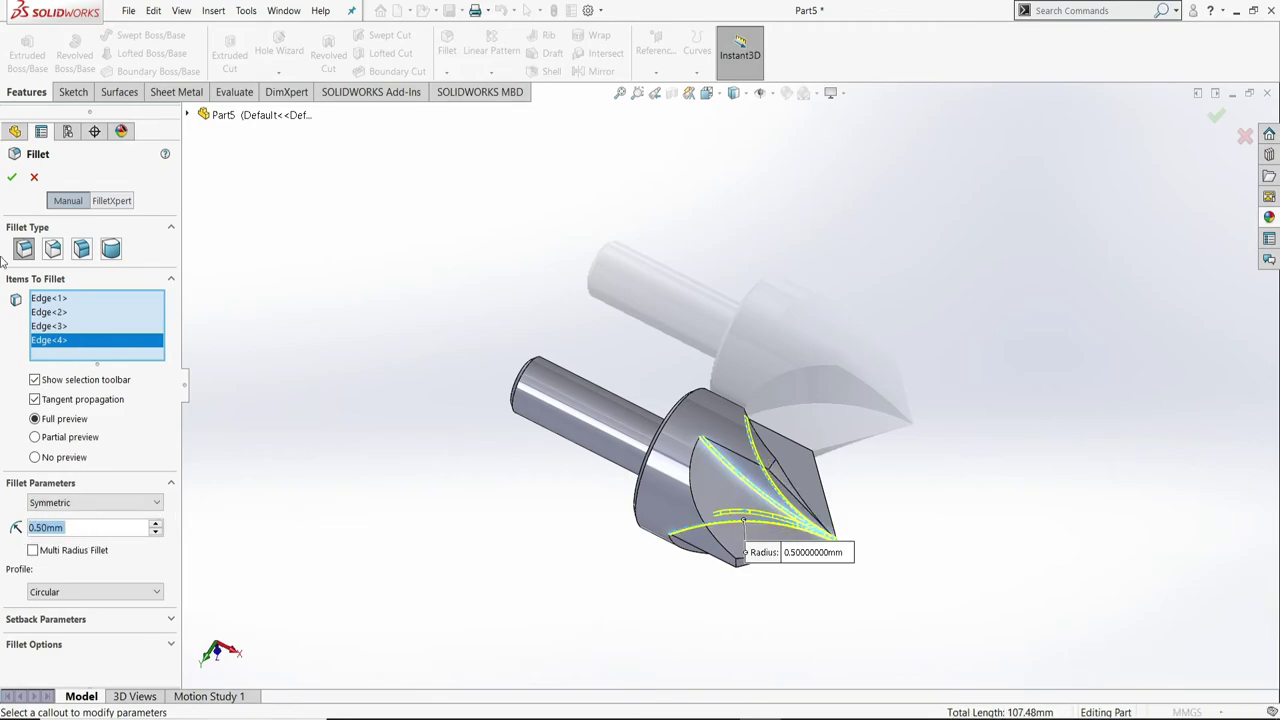
pyautogui.click(14, 179)
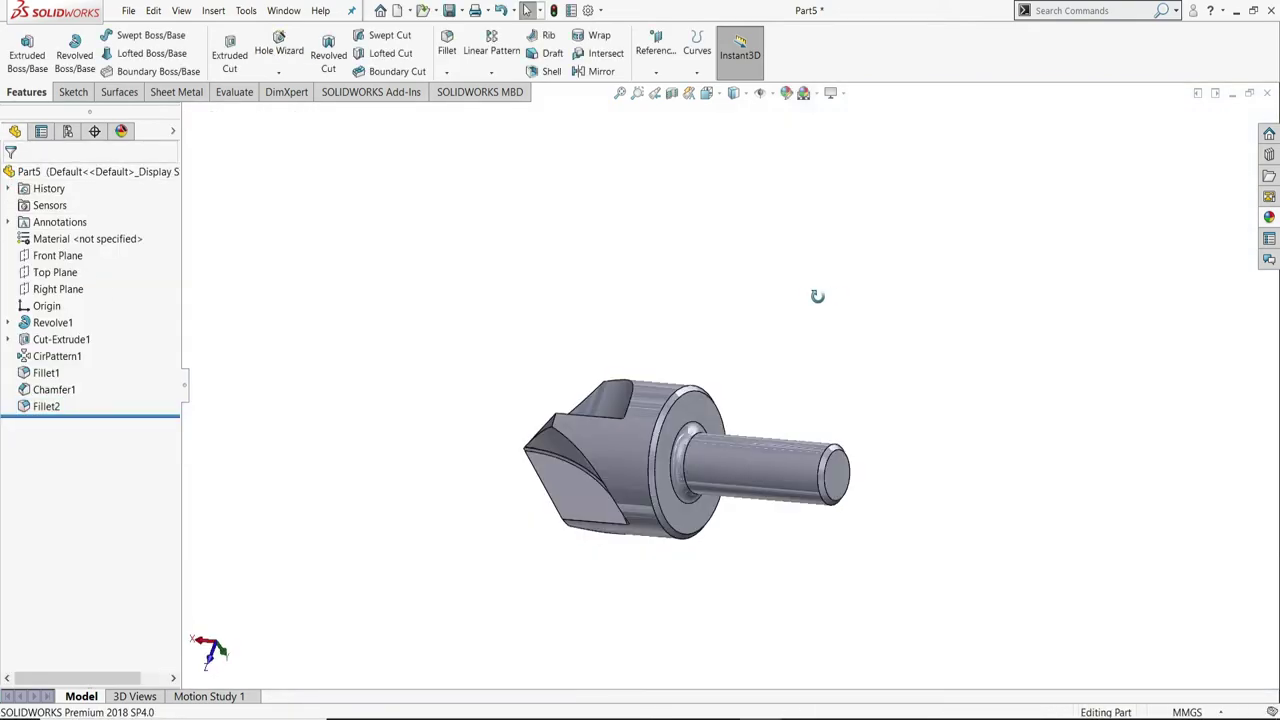
pyautogui.moveTo(817, 294)
pyautogui.mouseDown(button='middle')
pyautogui.moveTo(908, 209)
pyautogui.moveTo(834, 440)
pyautogui.moveTo(851, 423)
pyautogui.moveTo(830, 380)
pyautogui.mouseUp(button='middle')
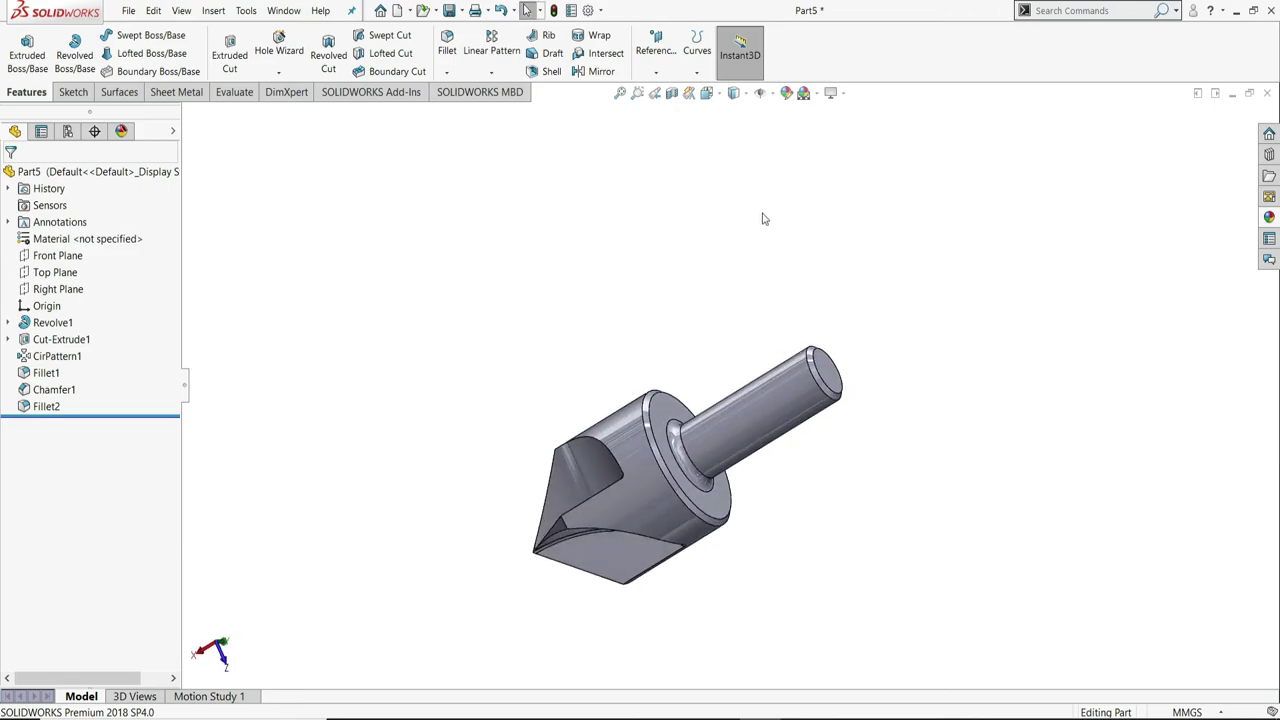
pyautogui.click(787, 93)
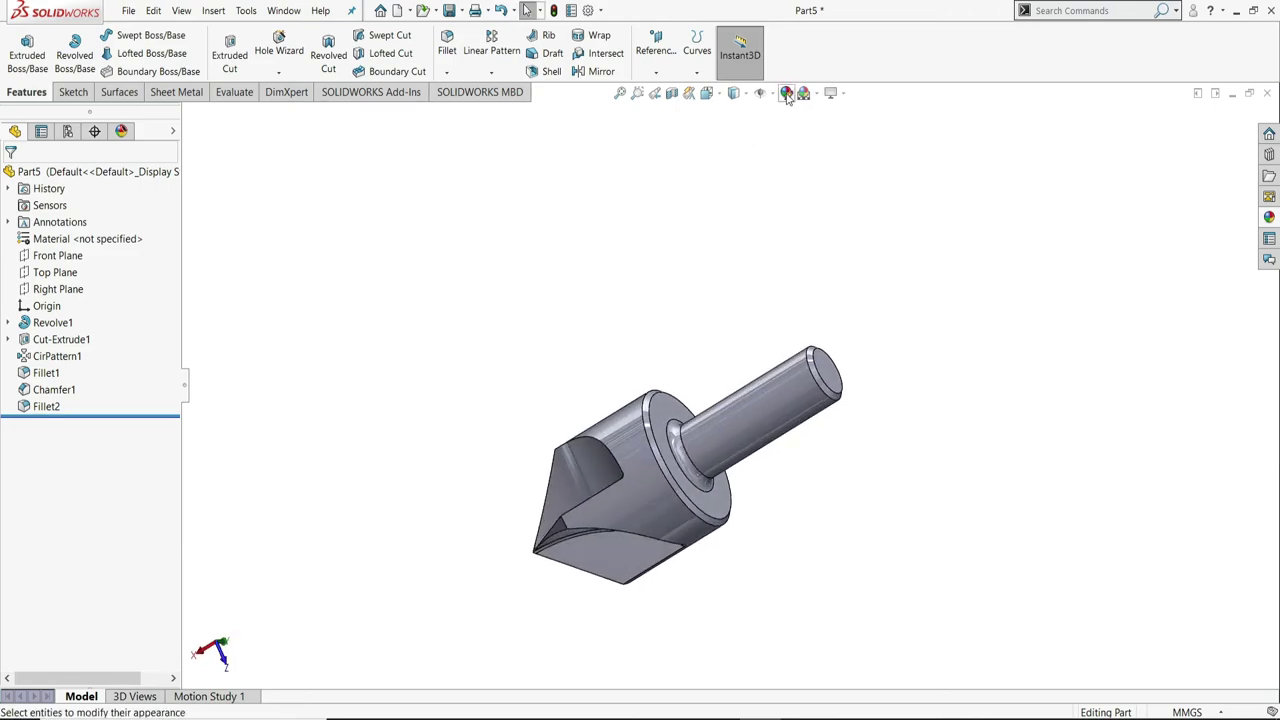
# - Apply the Metal > Steel 'satin finish stainless steel' appearance to the whole part
pyautogui.click(1014, 137)
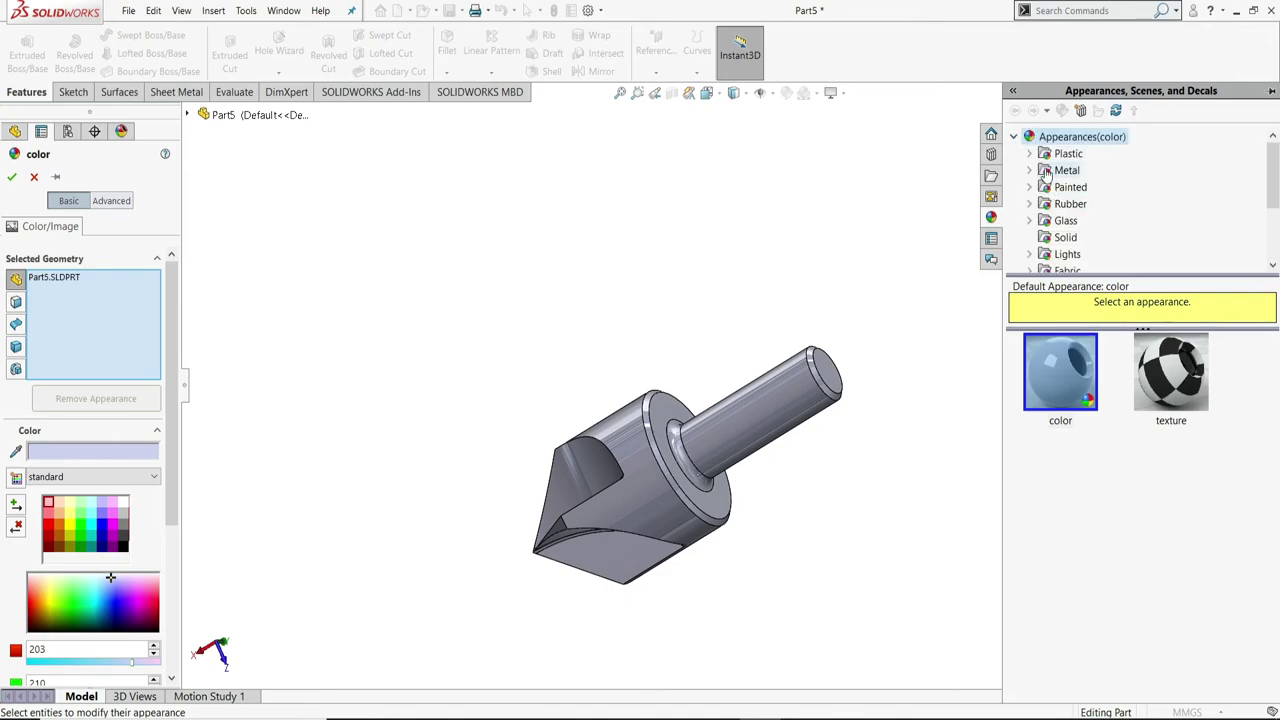
pyautogui.doubleClick(1072, 171)
pyautogui.click(1082, 155)
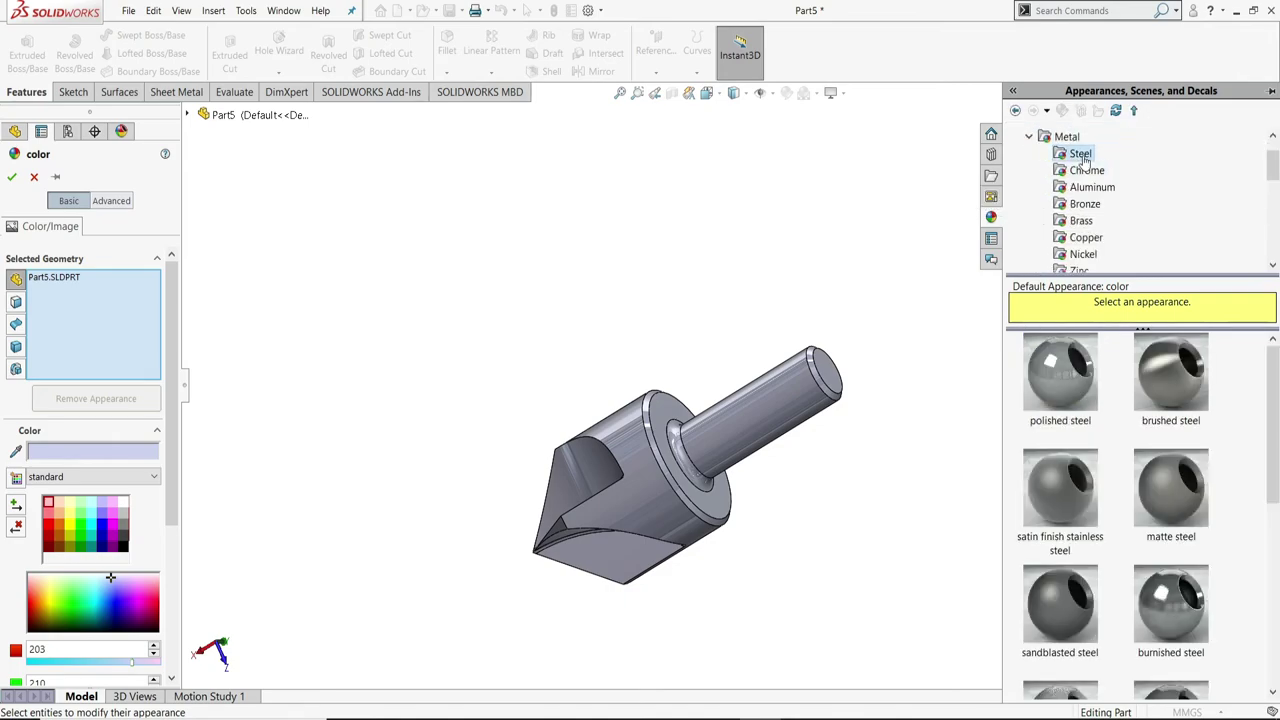
pyautogui.click(1075, 497)
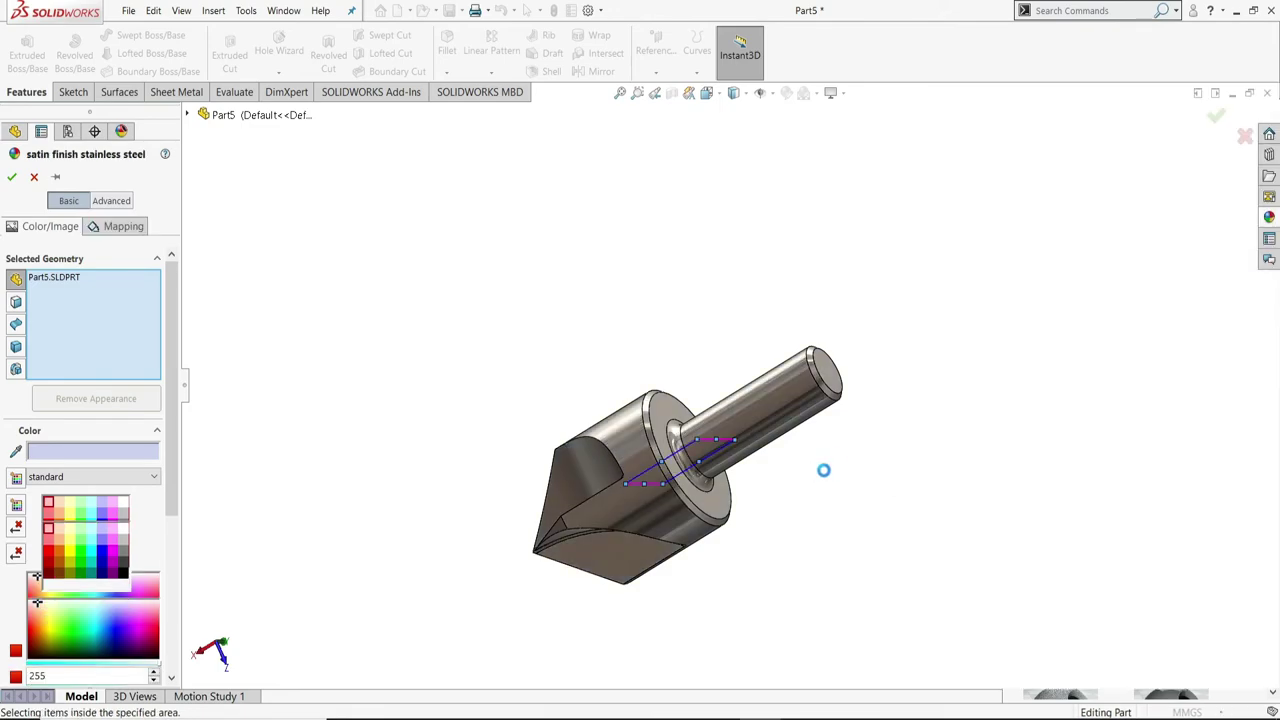
pyautogui.click(12, 176)
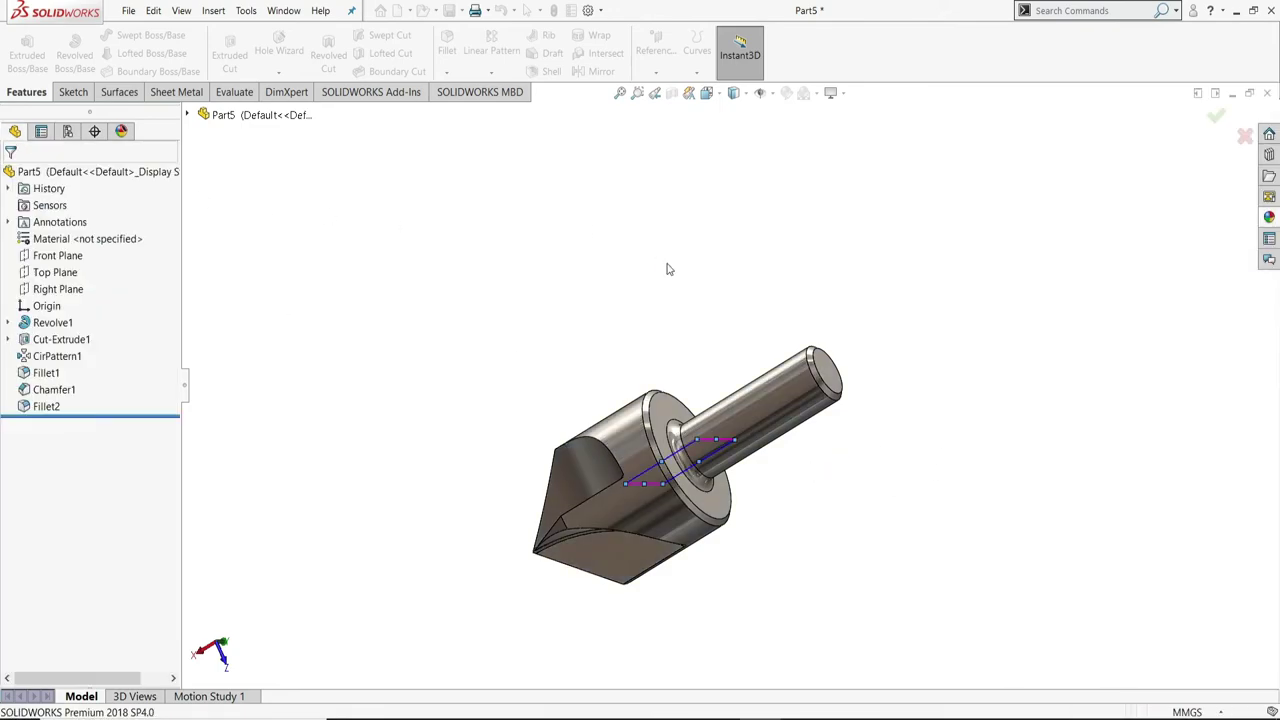
pyautogui.moveTo(669, 269)
pyautogui.mouseDown(button='middle')
pyautogui.moveTo(1160, 334)
pyautogui.moveTo(995, 424)
pyautogui.moveTo(997, 460)
pyautogui.moveTo(974, 506)
pyautogui.moveTo(943, 417)
pyautogui.moveTo(1034, 389)
pyautogui.moveTo(1111, 474)
pyautogui.moveTo(1191, 486)
pyautogui.moveTo(1180, 413)
pyautogui.moveTo(1017, 549)
pyautogui.moveTo(1131, 554)
pyautogui.moveTo(1166, 614)
pyautogui.moveTo(893, 432)
pyautogui.moveTo(908, 414)
pyautogui.moveTo(923, 562)
pyautogui.moveTo(1069, 643)
pyautogui.moveTo(1124, 650)
pyautogui.moveTo(711, 326)
pyautogui.mouseUp(button='middle')
pyautogui.scroll(-2, 955, 400)
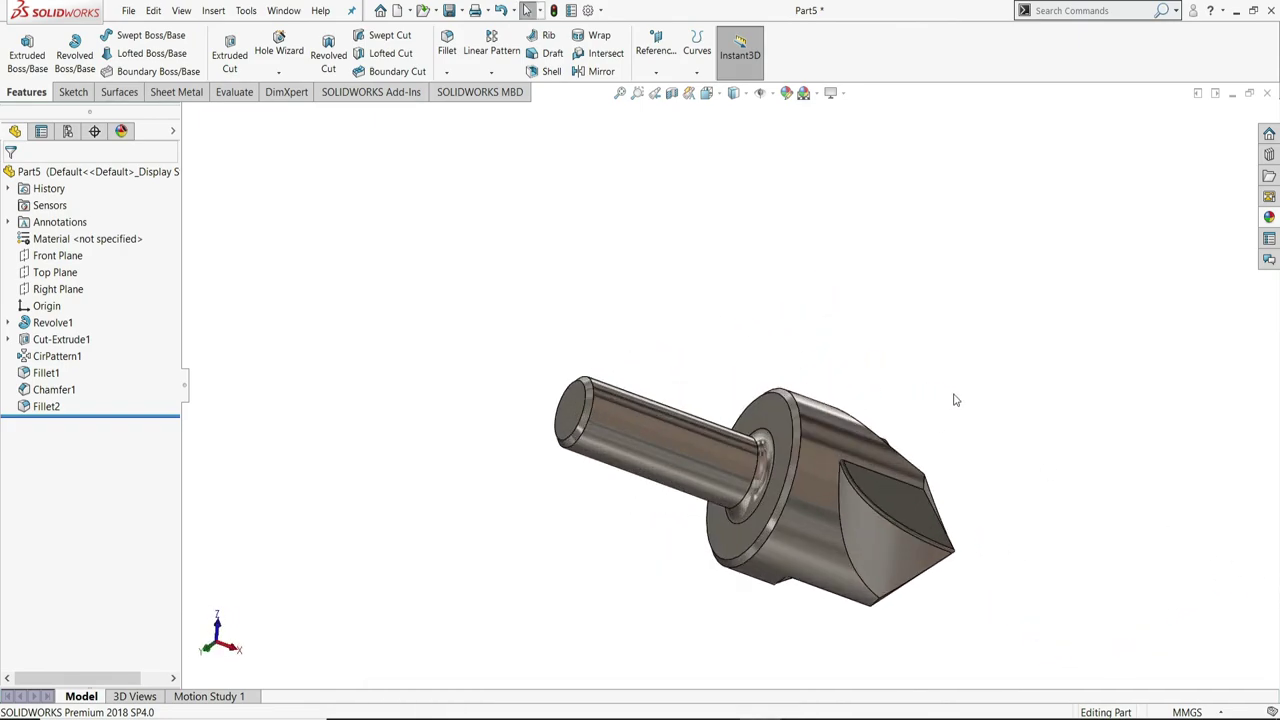
pyautogui.moveTo(955, 400)
pyautogui.mouseDown(button='middle')
pyautogui.moveTo(546, 560)
pyautogui.moveTo(777, 491)
pyautogui.mouseUp(button='middle')
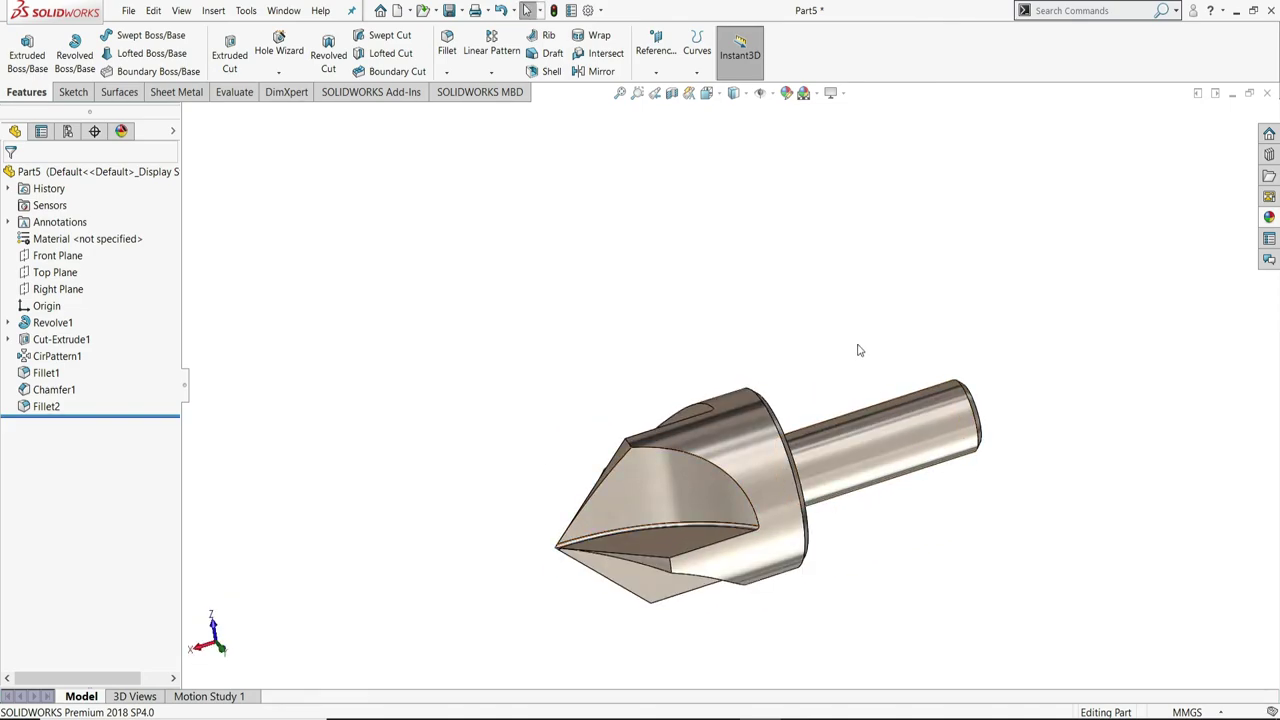
pyautogui.moveTo(858, 350)
pyautogui.mouseDown(button='middle')
pyautogui.moveTo(886, 551)
pyautogui.moveTo(966, 586)
pyautogui.moveTo(1156, 494)
pyautogui.moveTo(1114, 658)
pyautogui.moveTo(1135, 674)
pyautogui.mouseUp(button='middle')
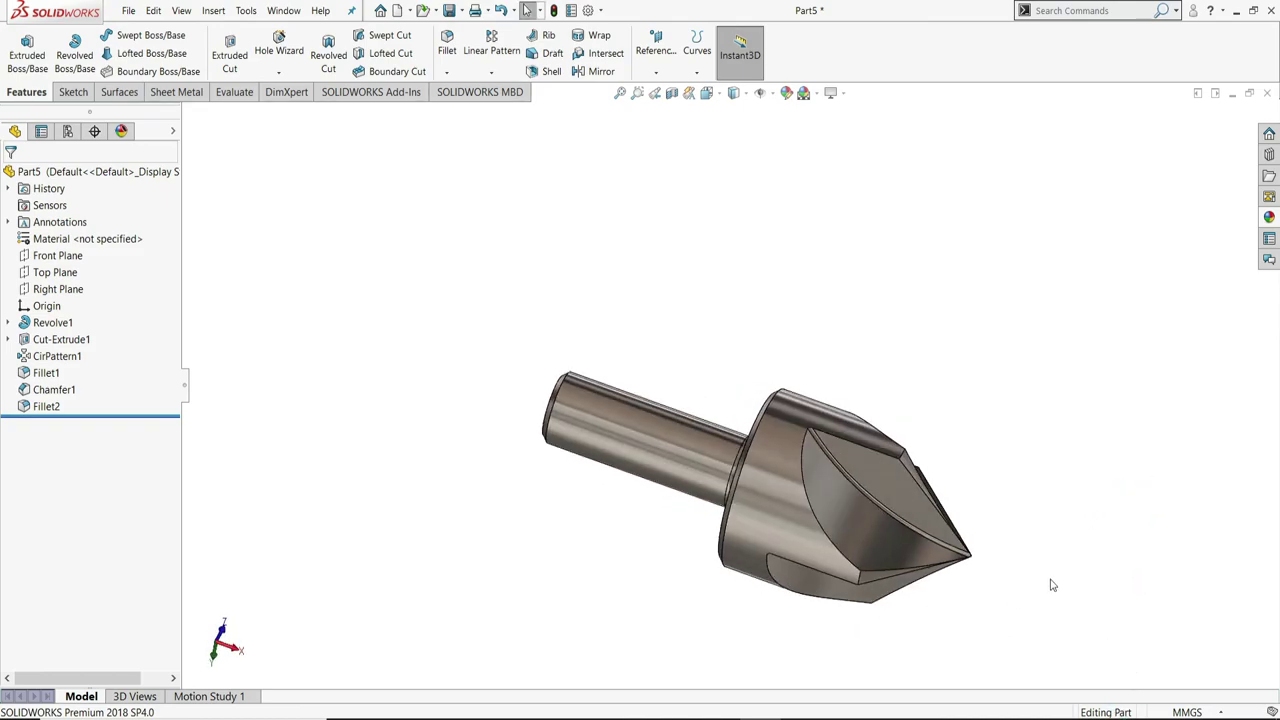